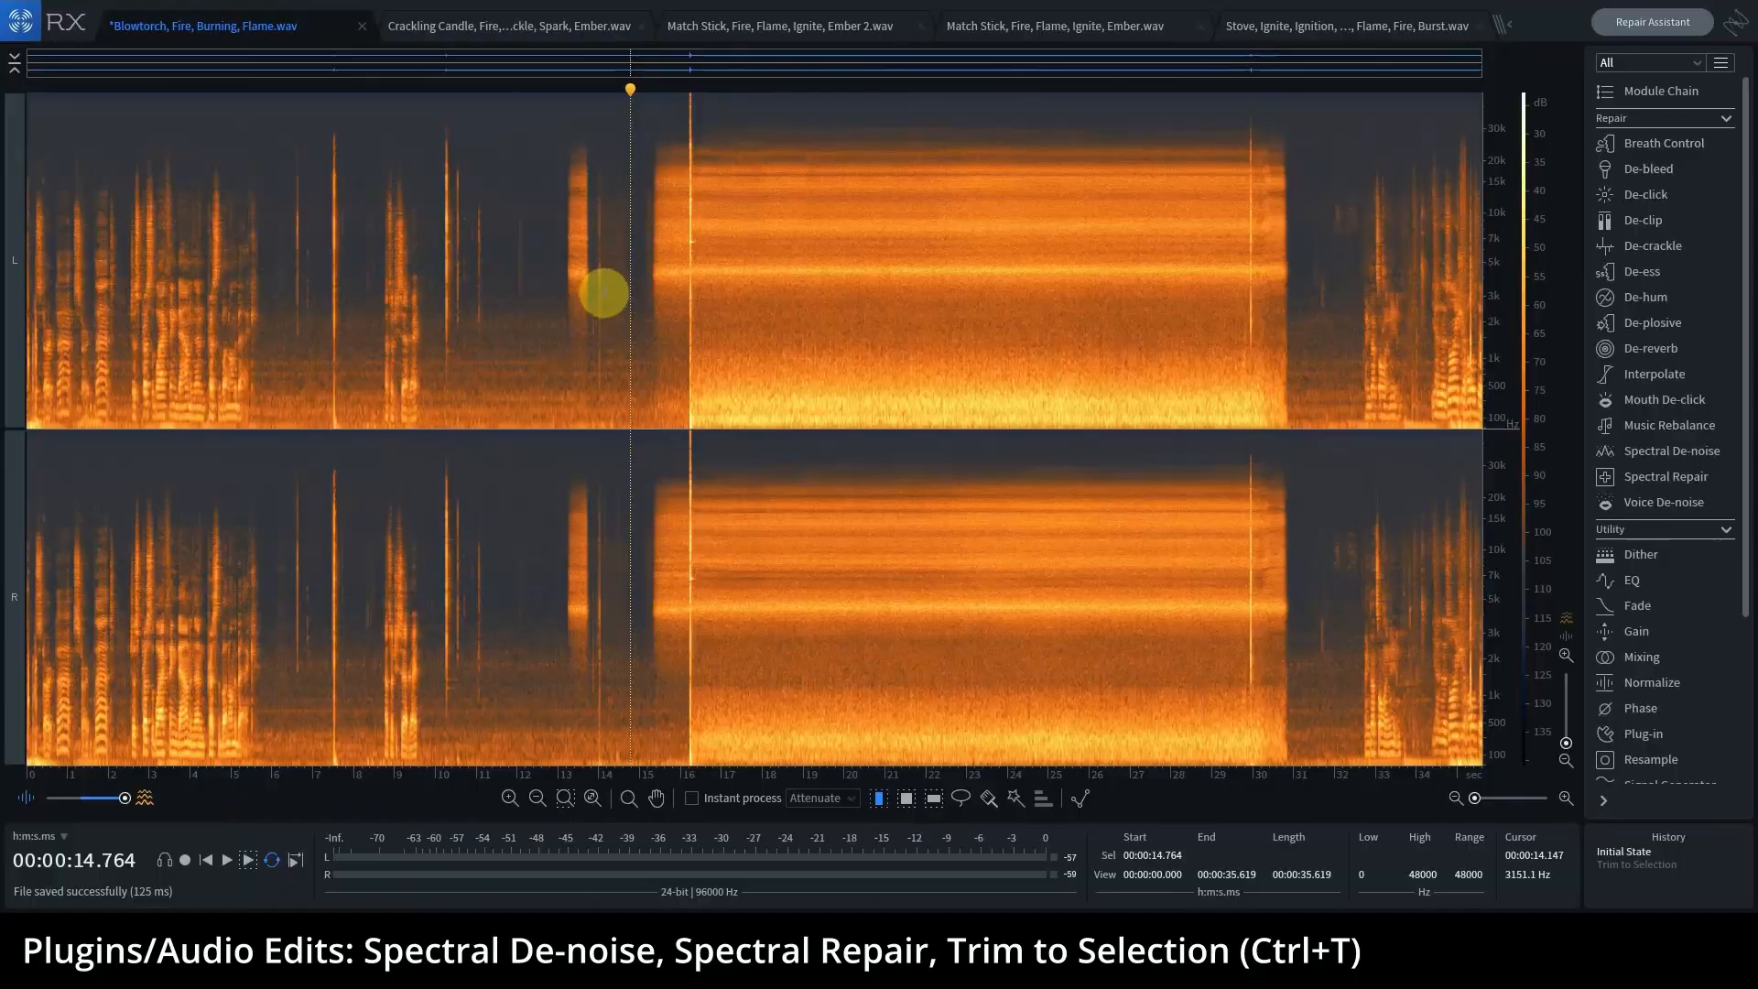
Trim the blowtorch recording to its sustained burn section and raise the Spectral De-noise reduction for the stove ignition recording.
drag(601, 287, 1373, 278)
key(ctrl+t)
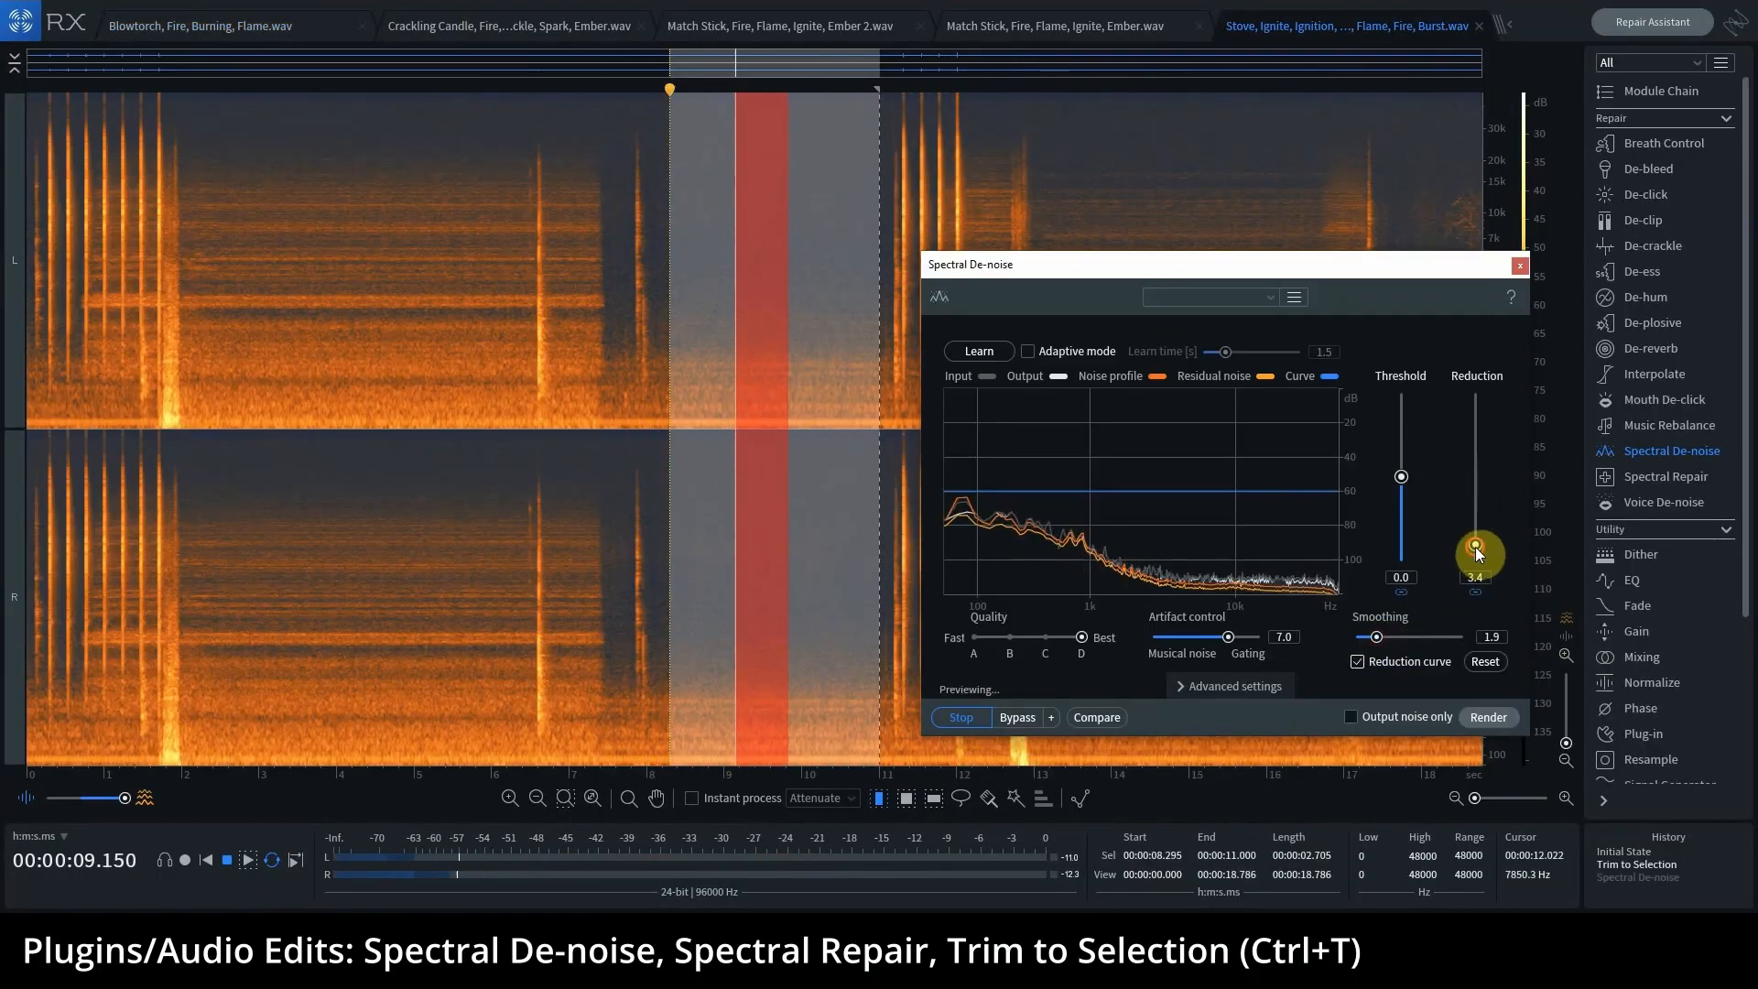
drag(1475, 547, 1480, 519)
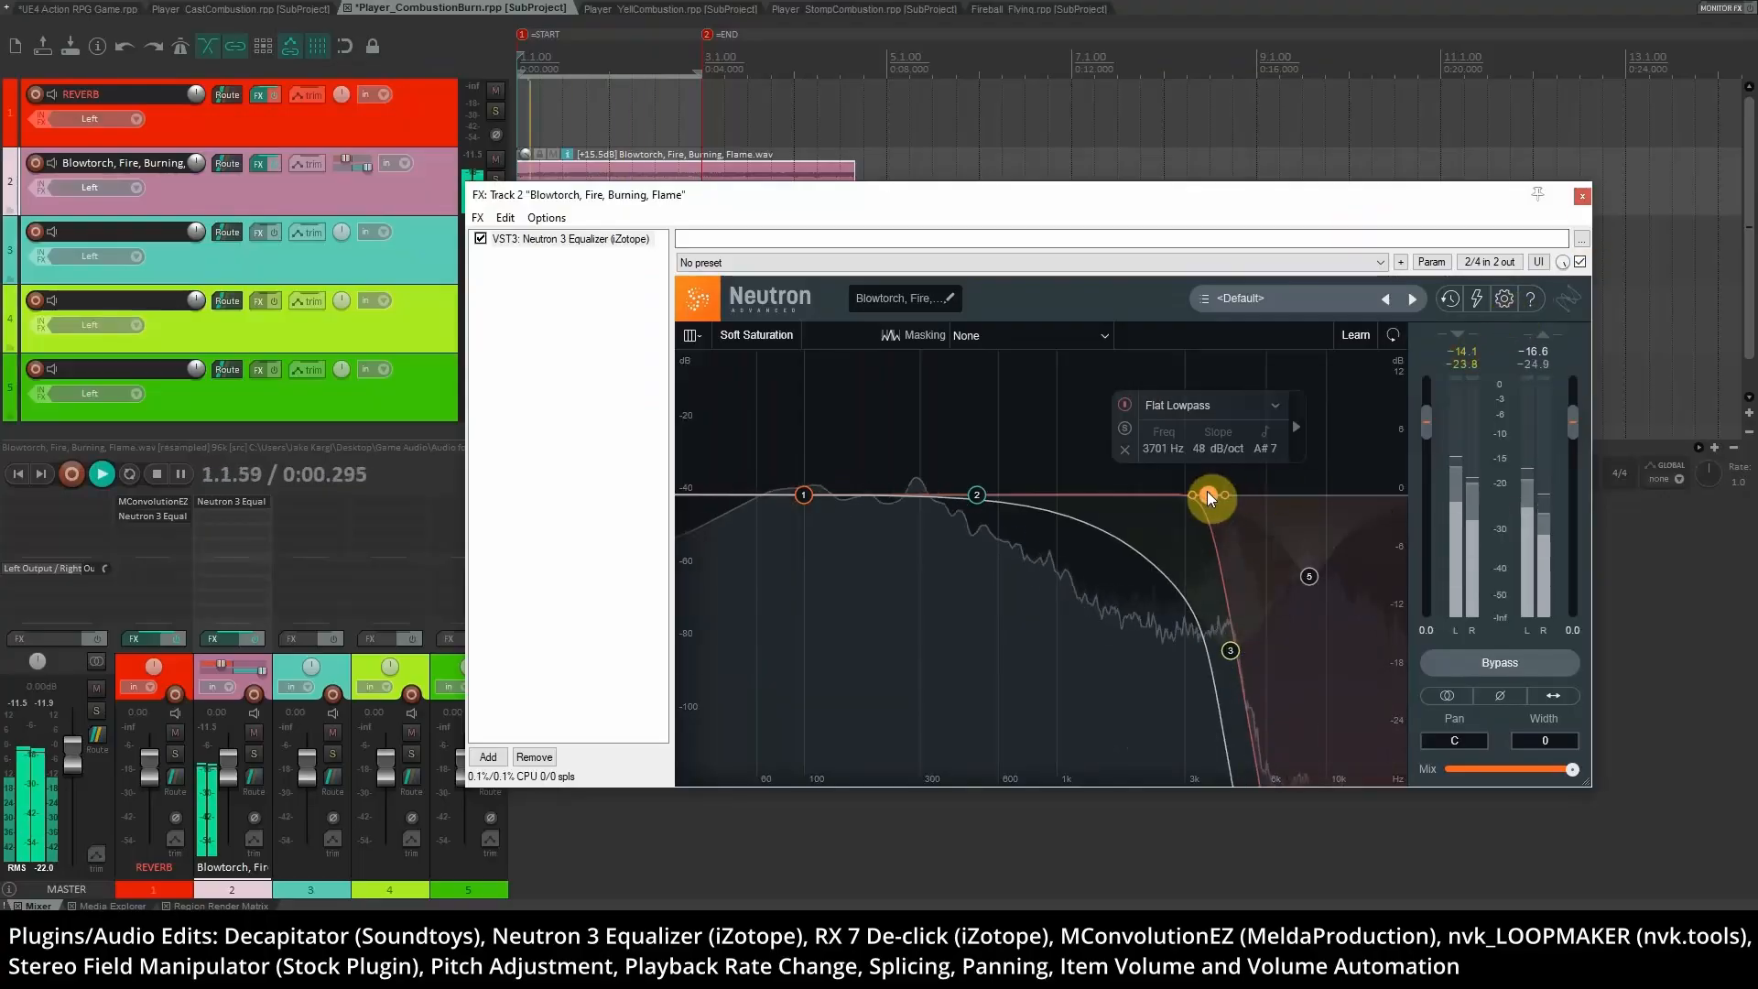
In REAPER, raise the blowtorch equalizer's Flat Lowpass cutoff and insert the Crackling Candle recording on the track above the blowtorch.
mouse_move(1209, 494)
mouse_down()
mouse_move(1272, 495)
mouse_move(1228, 503)
mouse_up()
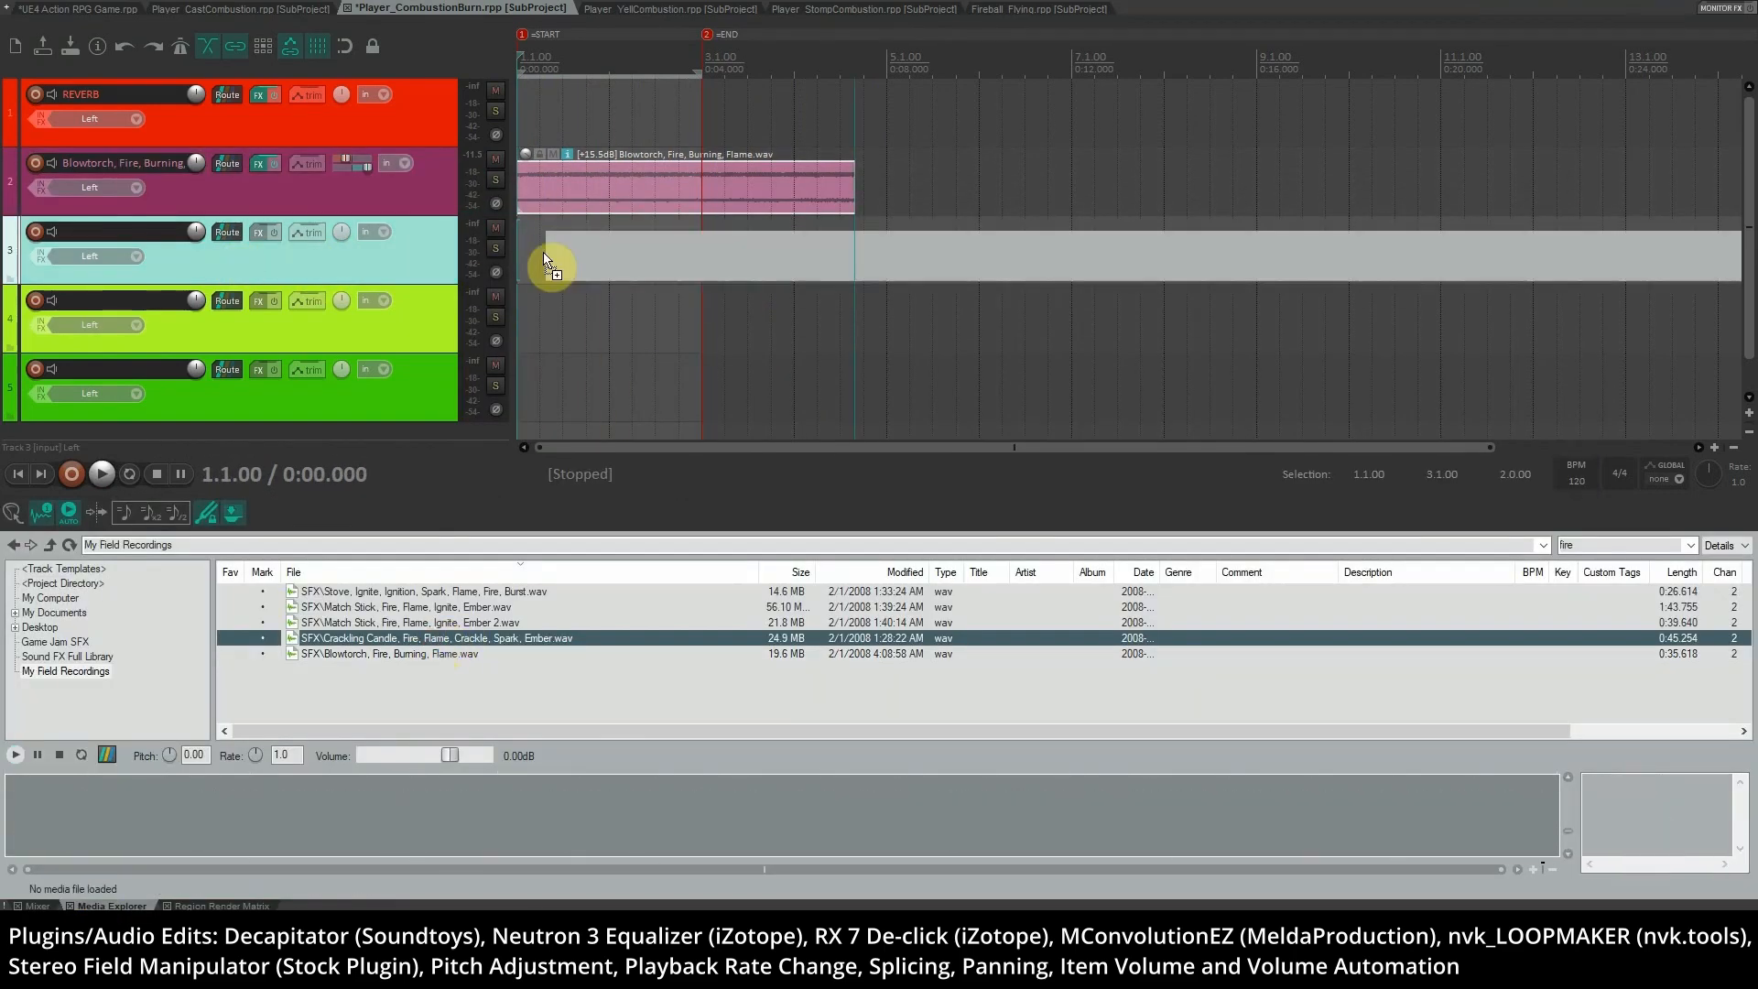
drag(549, 266, 425, 179)
drag(589, 204, 536, 206)
Insert the Match Stick Ember and Match Stick Ember 2 recordings on tracks 4 and 5.
click(476, 607)
shift+click(476, 621)
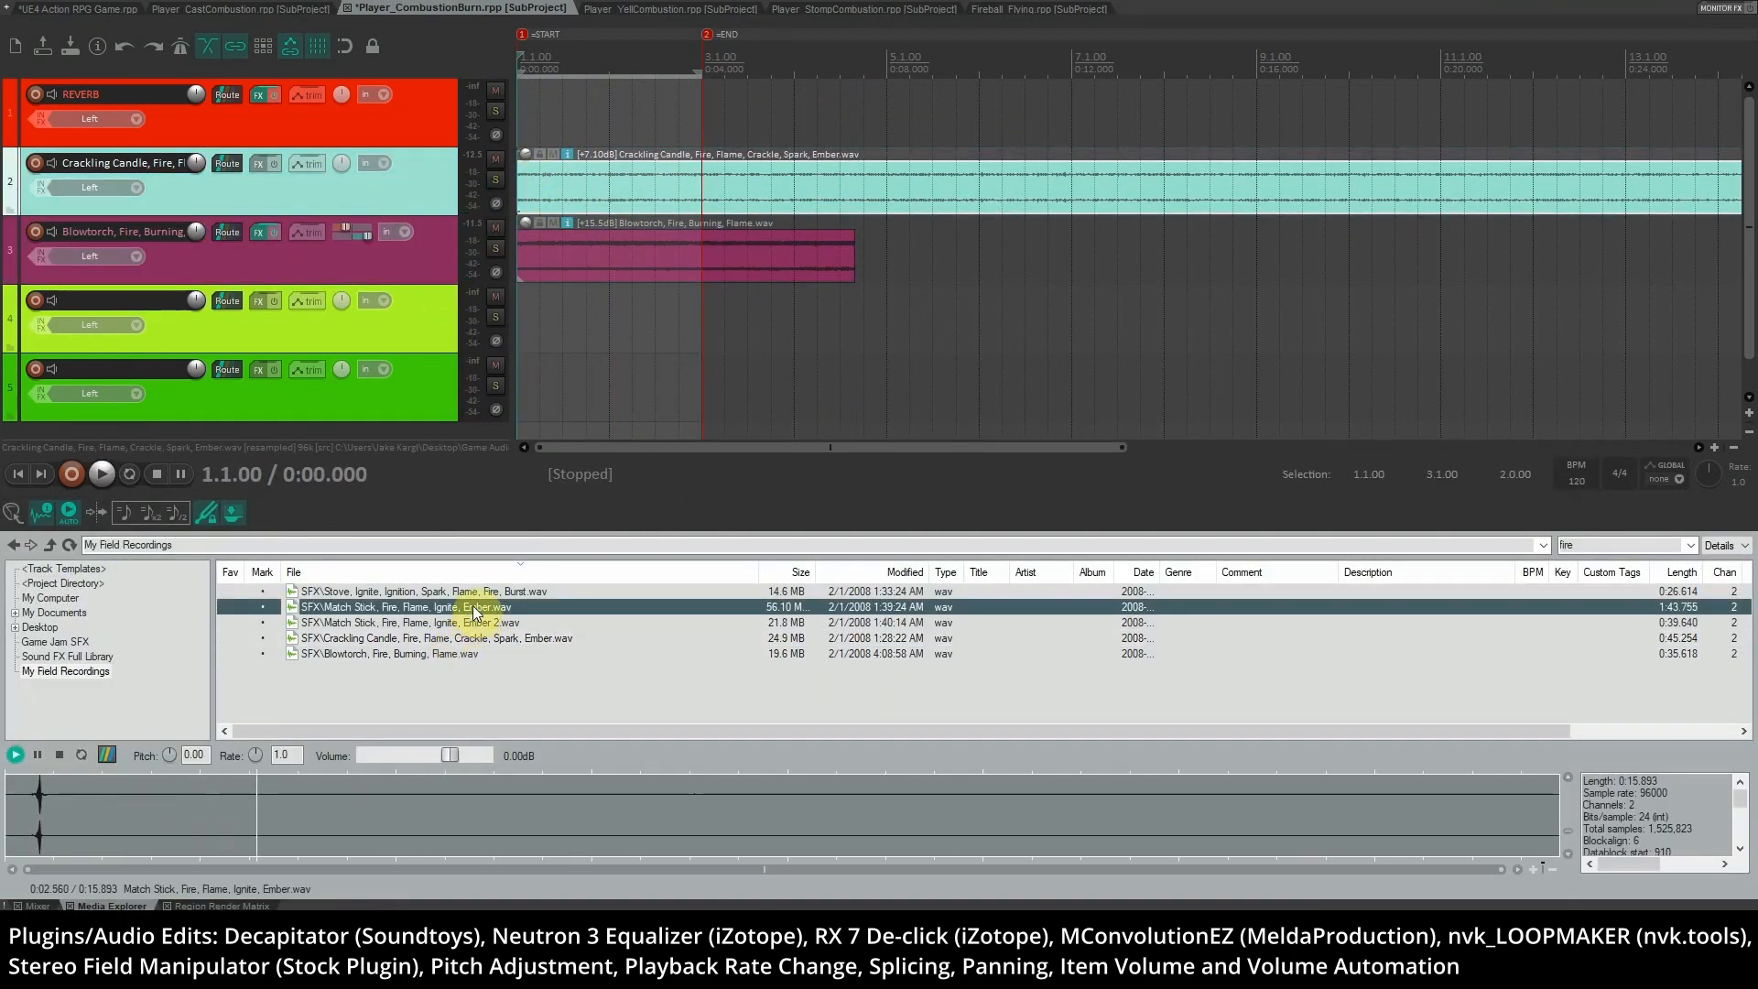
drag(477, 622, 555, 229)
drag(584, 360, 584, 298)
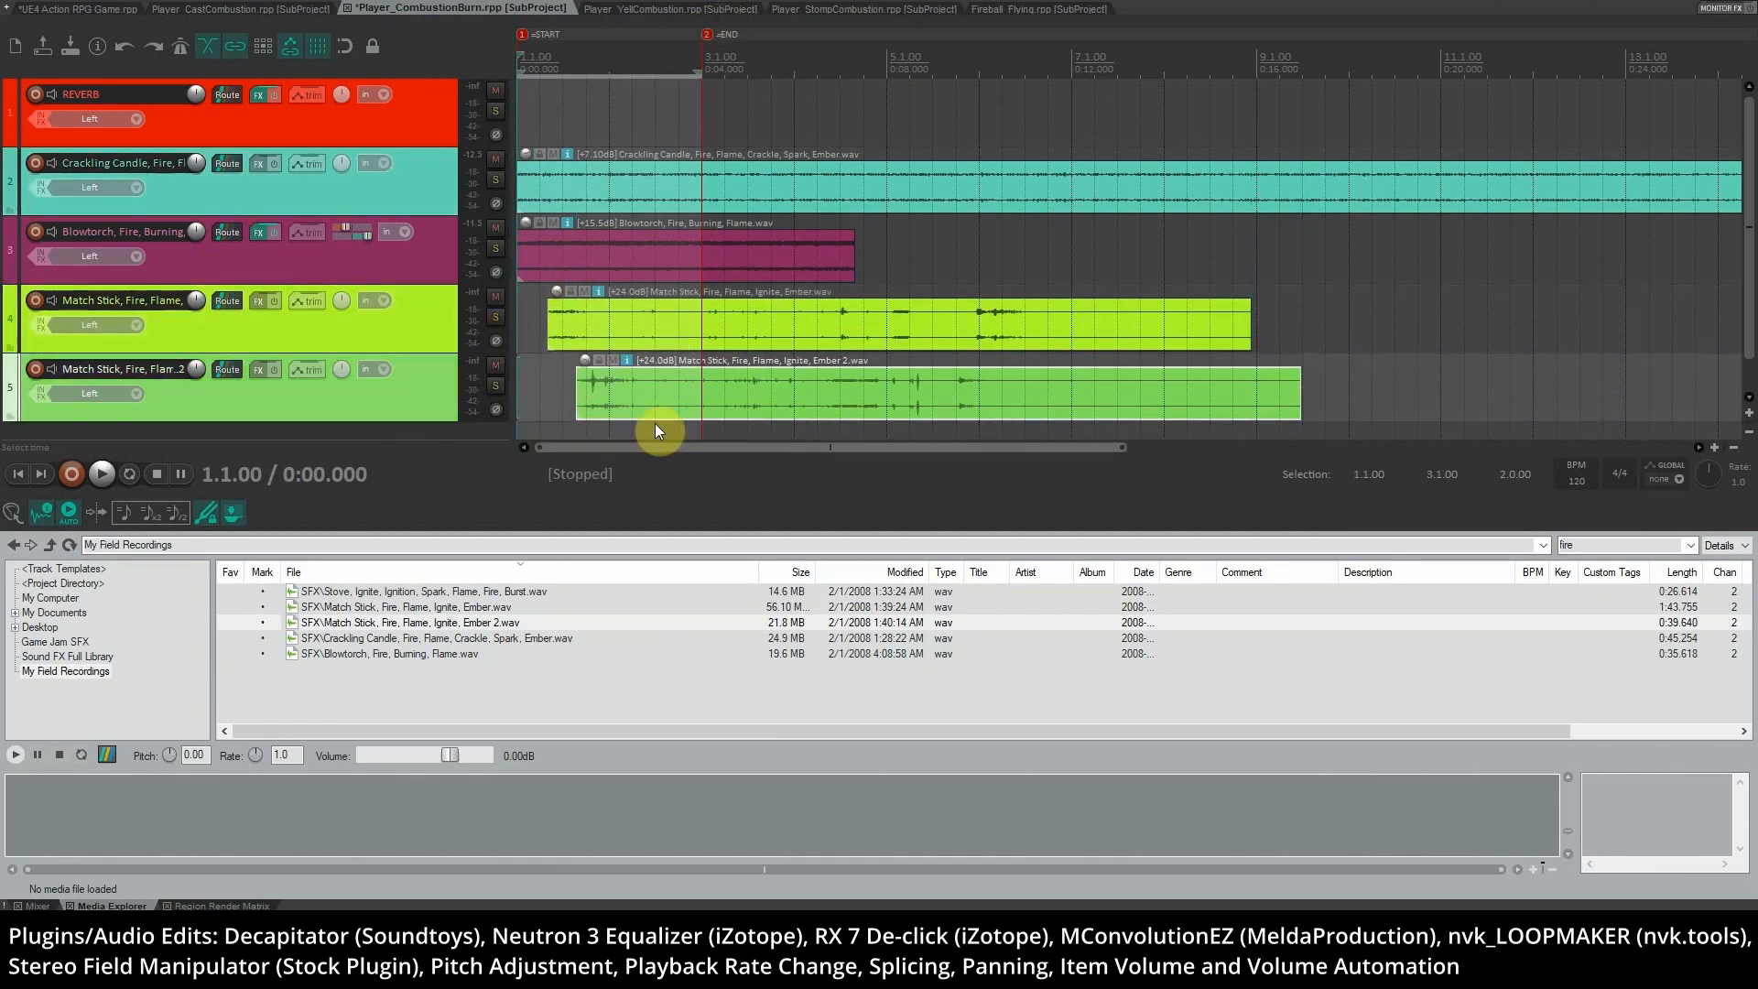
Reposition the Match Stick Ember 2 clip on track 5 and audition it soloed.
drag(656, 395, 597, 395)
click(495, 386)
key(space)
drag(518, 394, 628, 396)
key(space)
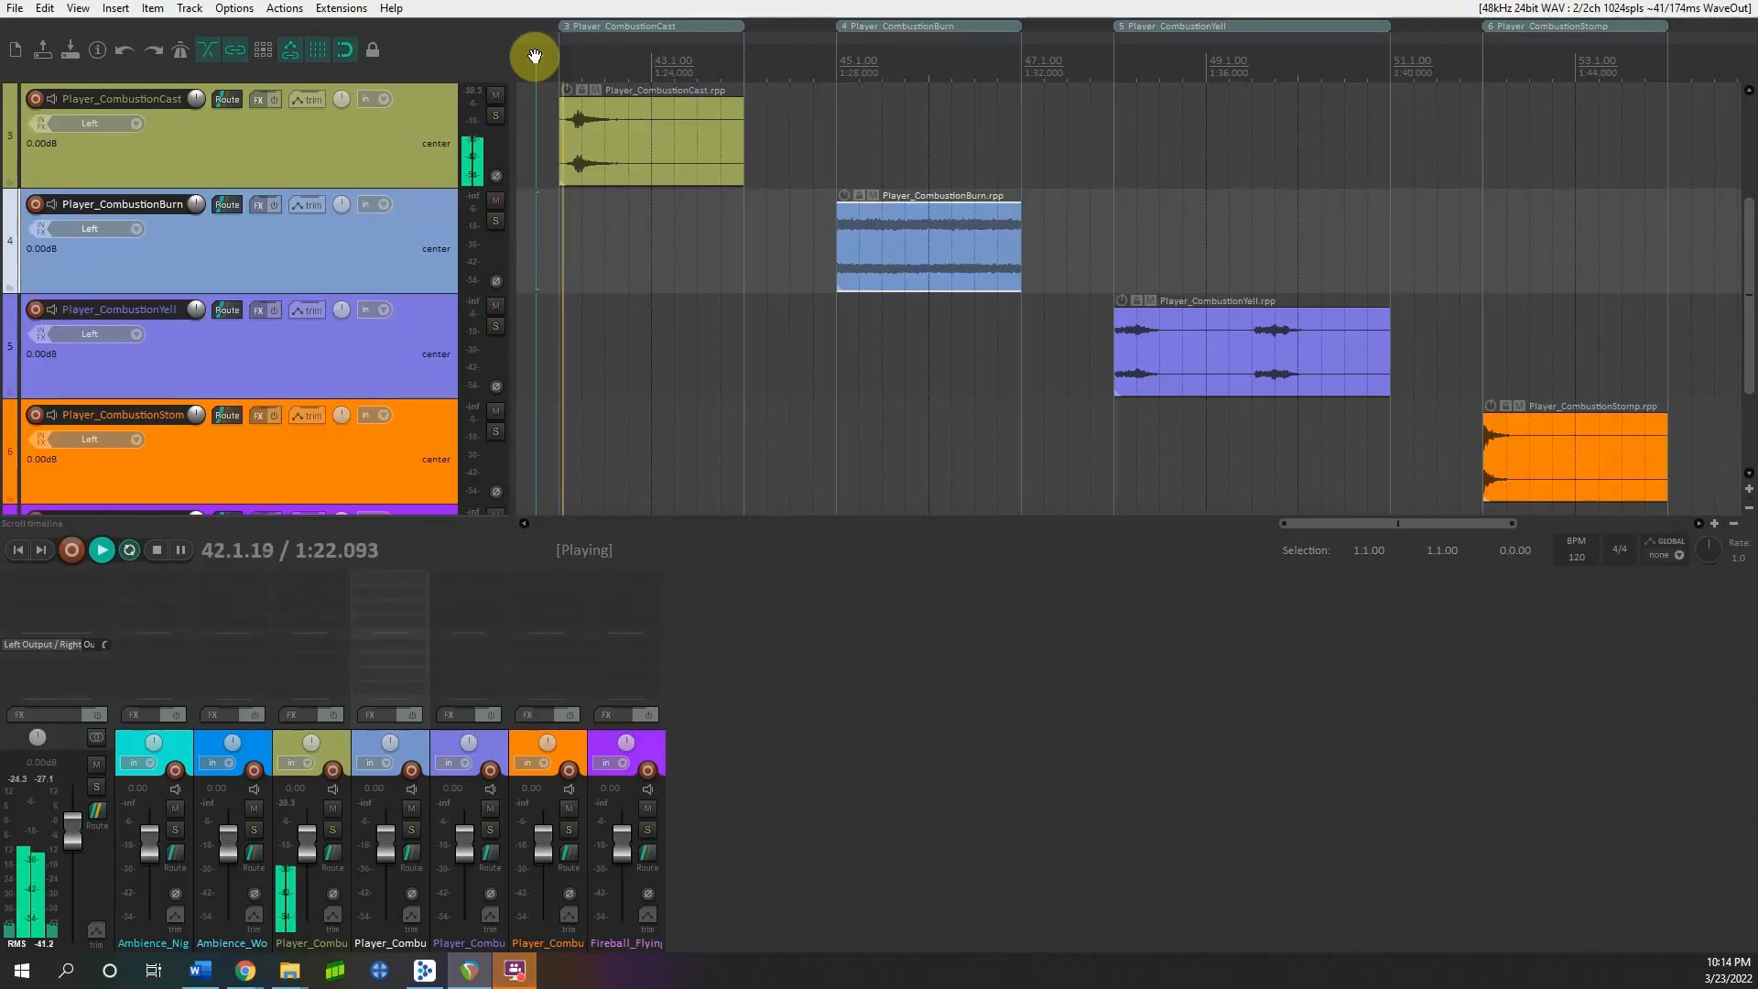
Play back the Player_CombustionBurn, Player_CombustionYell and Player_CombustionStomp regions in the main project.
click(834, 66)
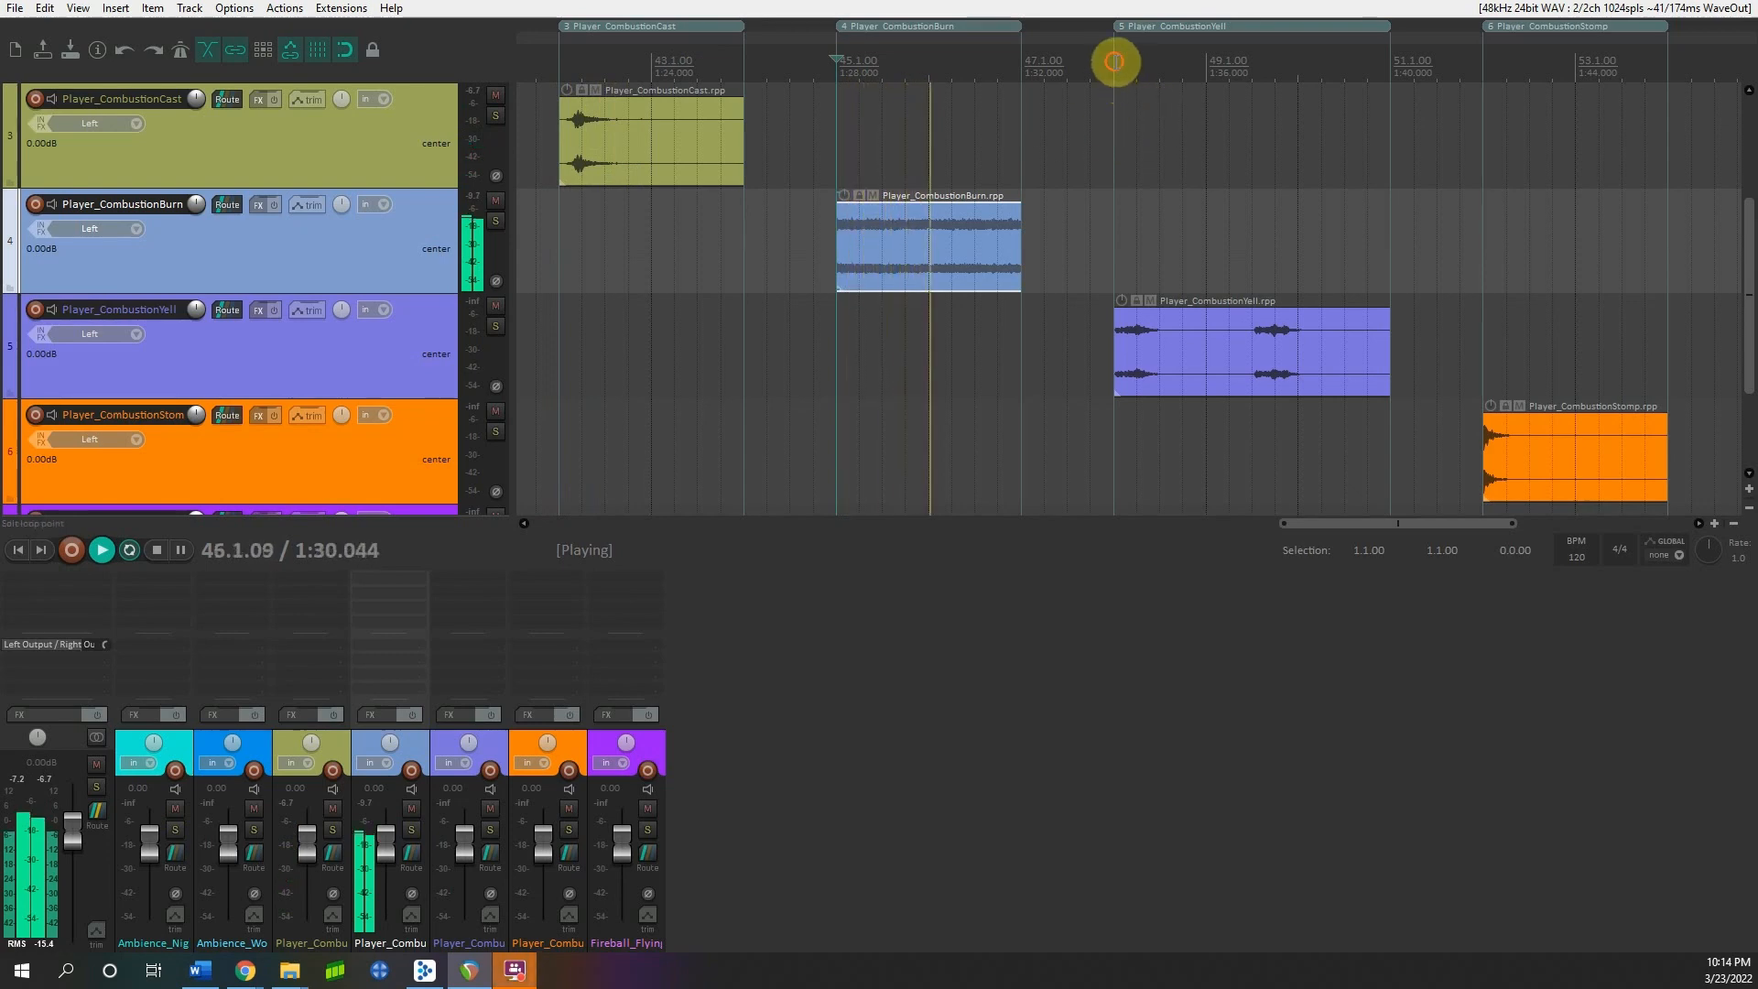
click(1114, 62)
click(1259, 62)
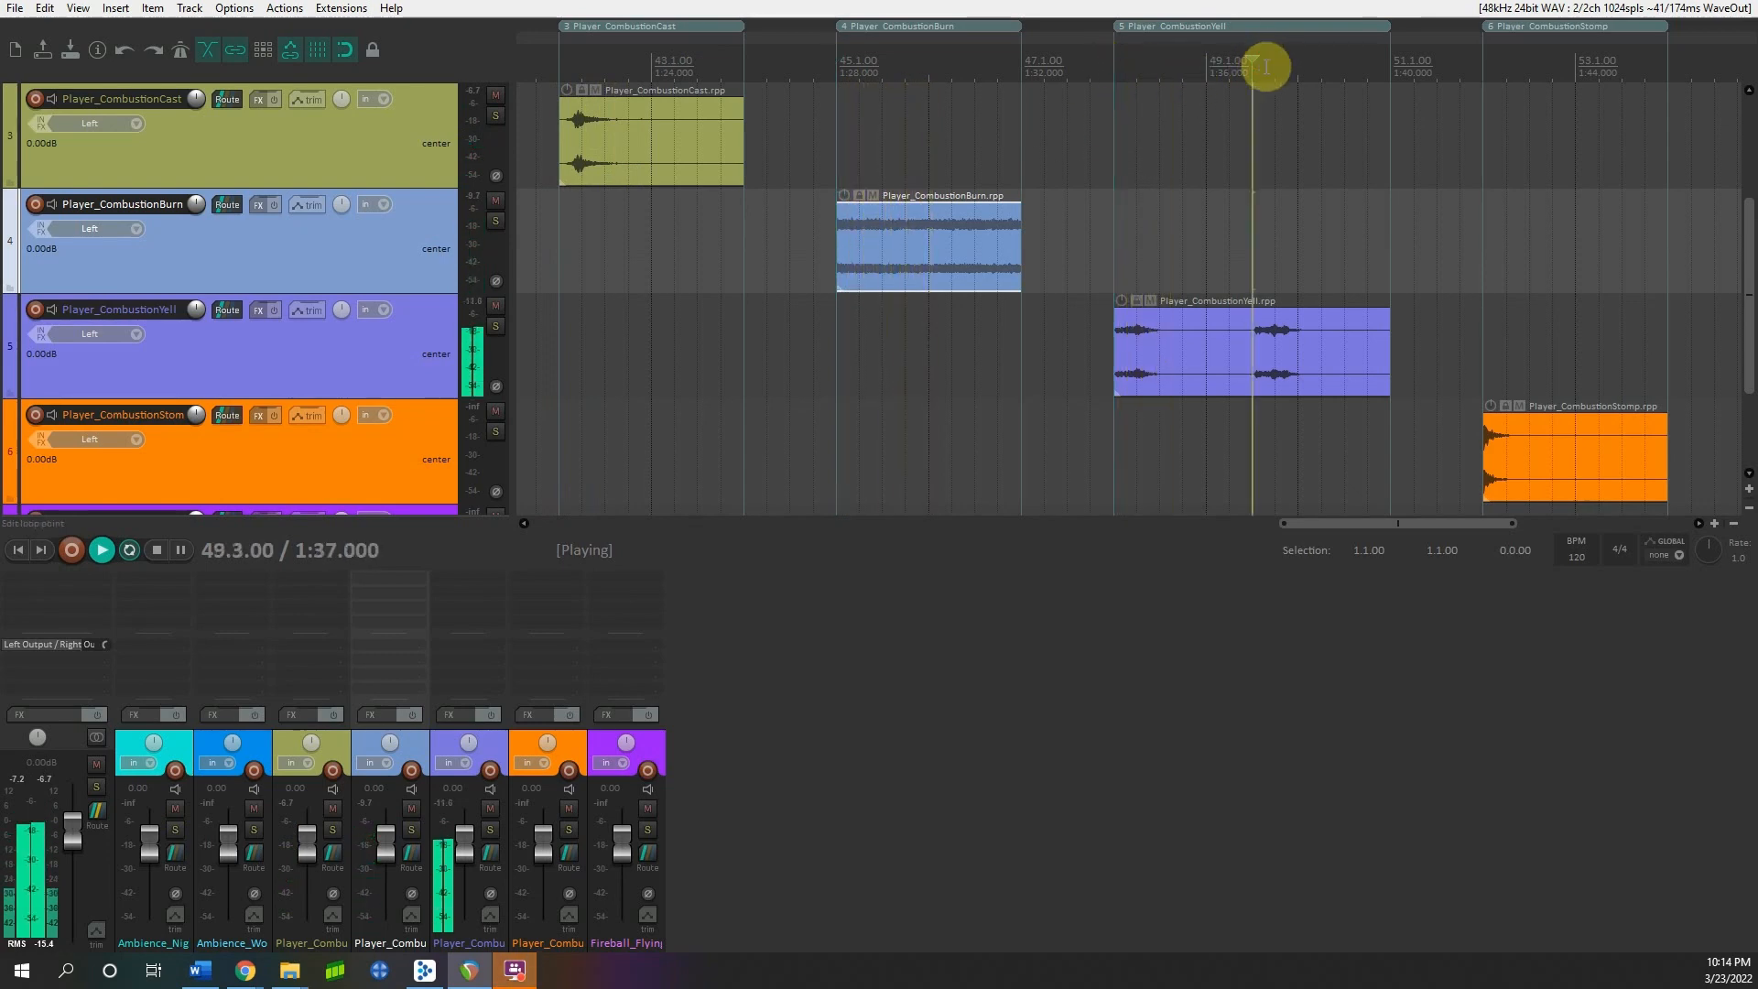
click(1481, 57)
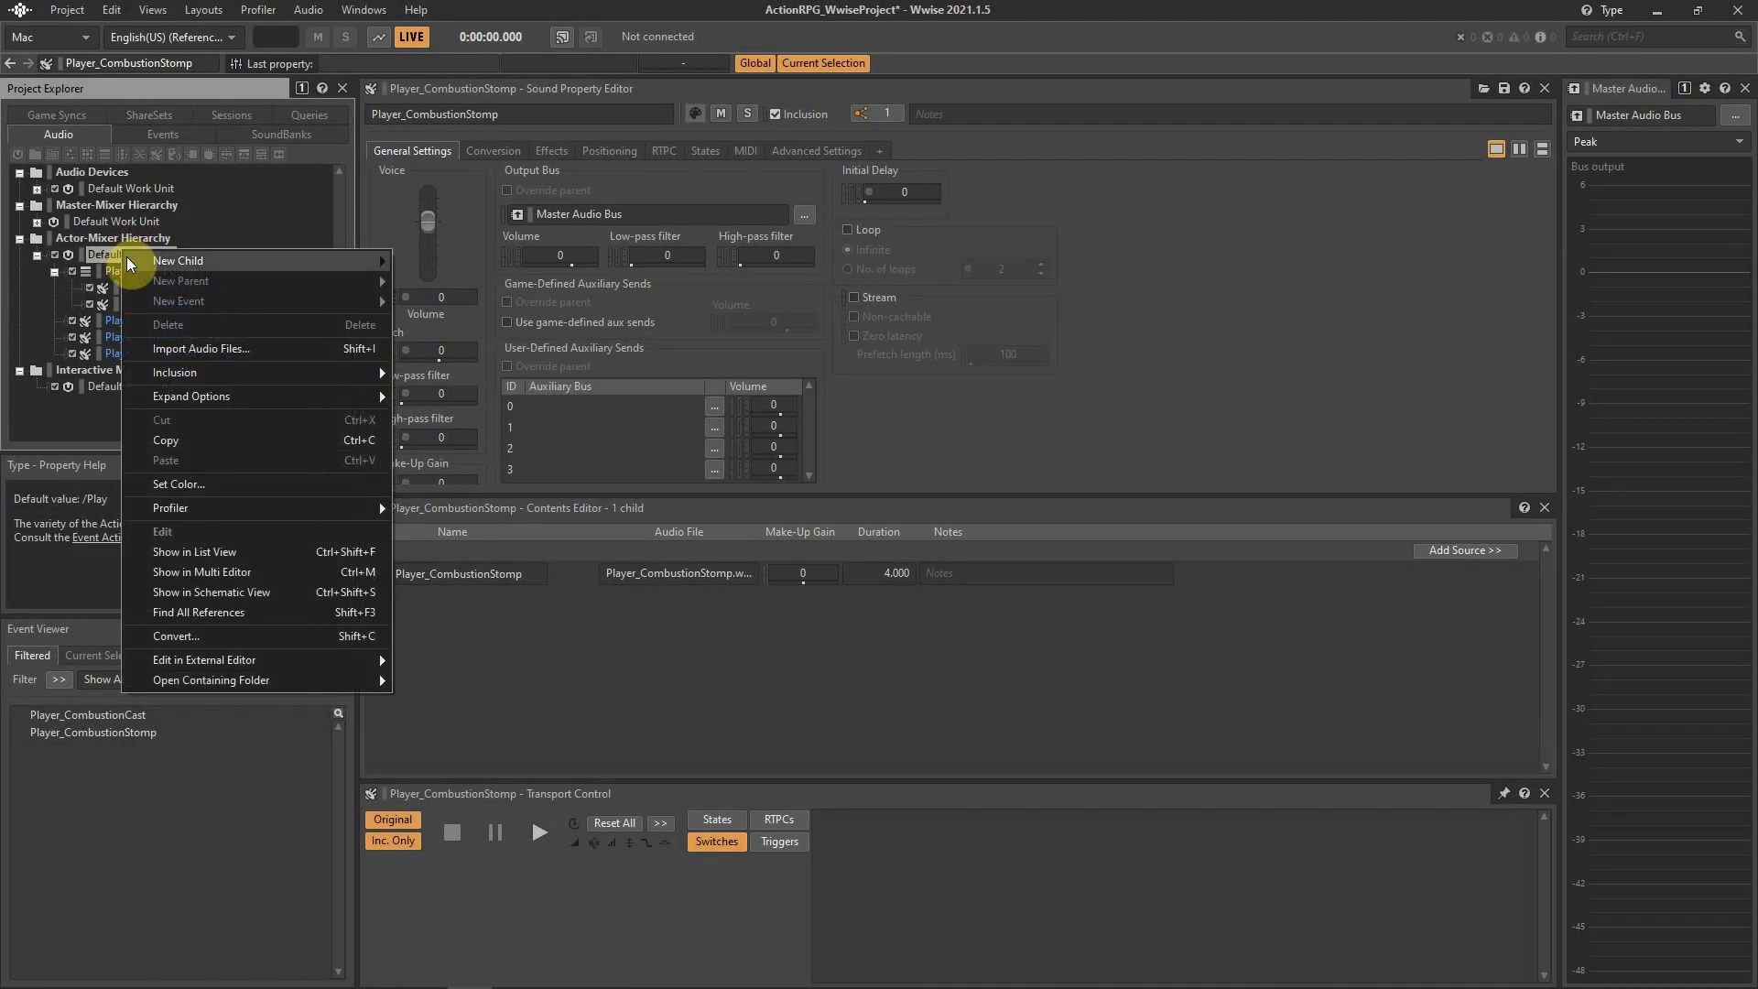
In Wwise, look through the stomp, cast and burn sounds in the Actor-Mixer Hierarchy.
click(57, 309)
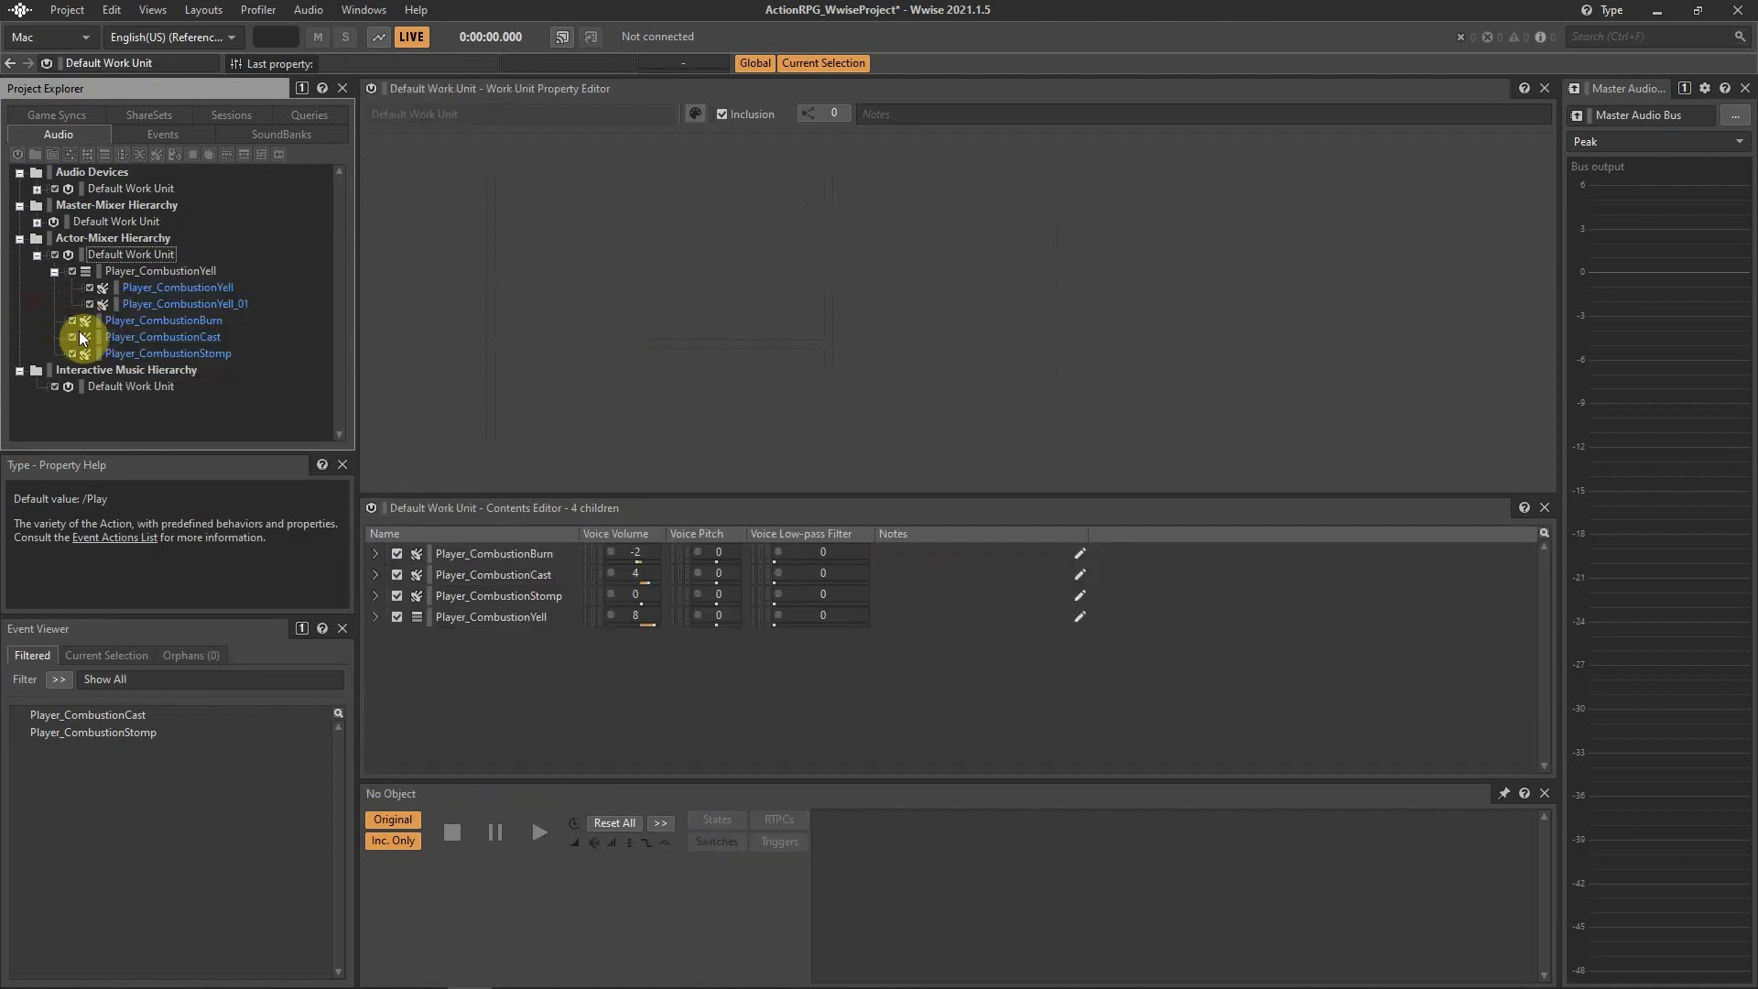
click(156, 354)
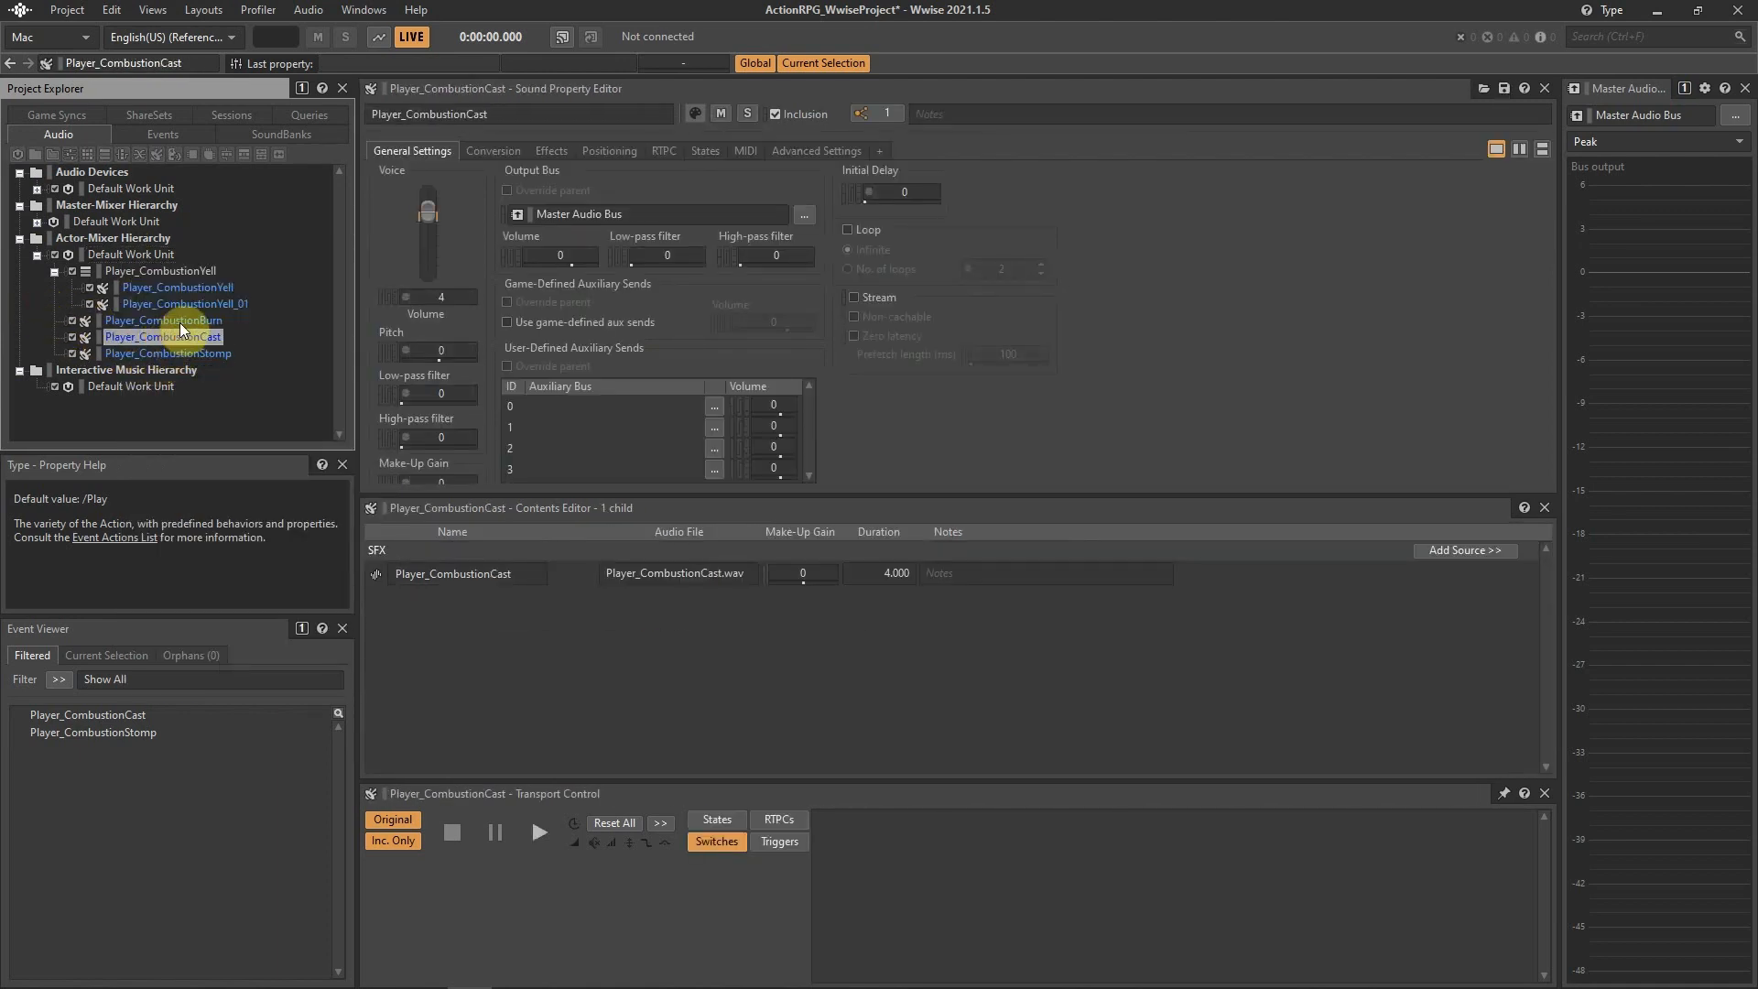
click(181, 319)
Examine the source trim points of Player_CombustionYell_01 and Player_CombustionYell in the Source Editor.
click(200, 305)
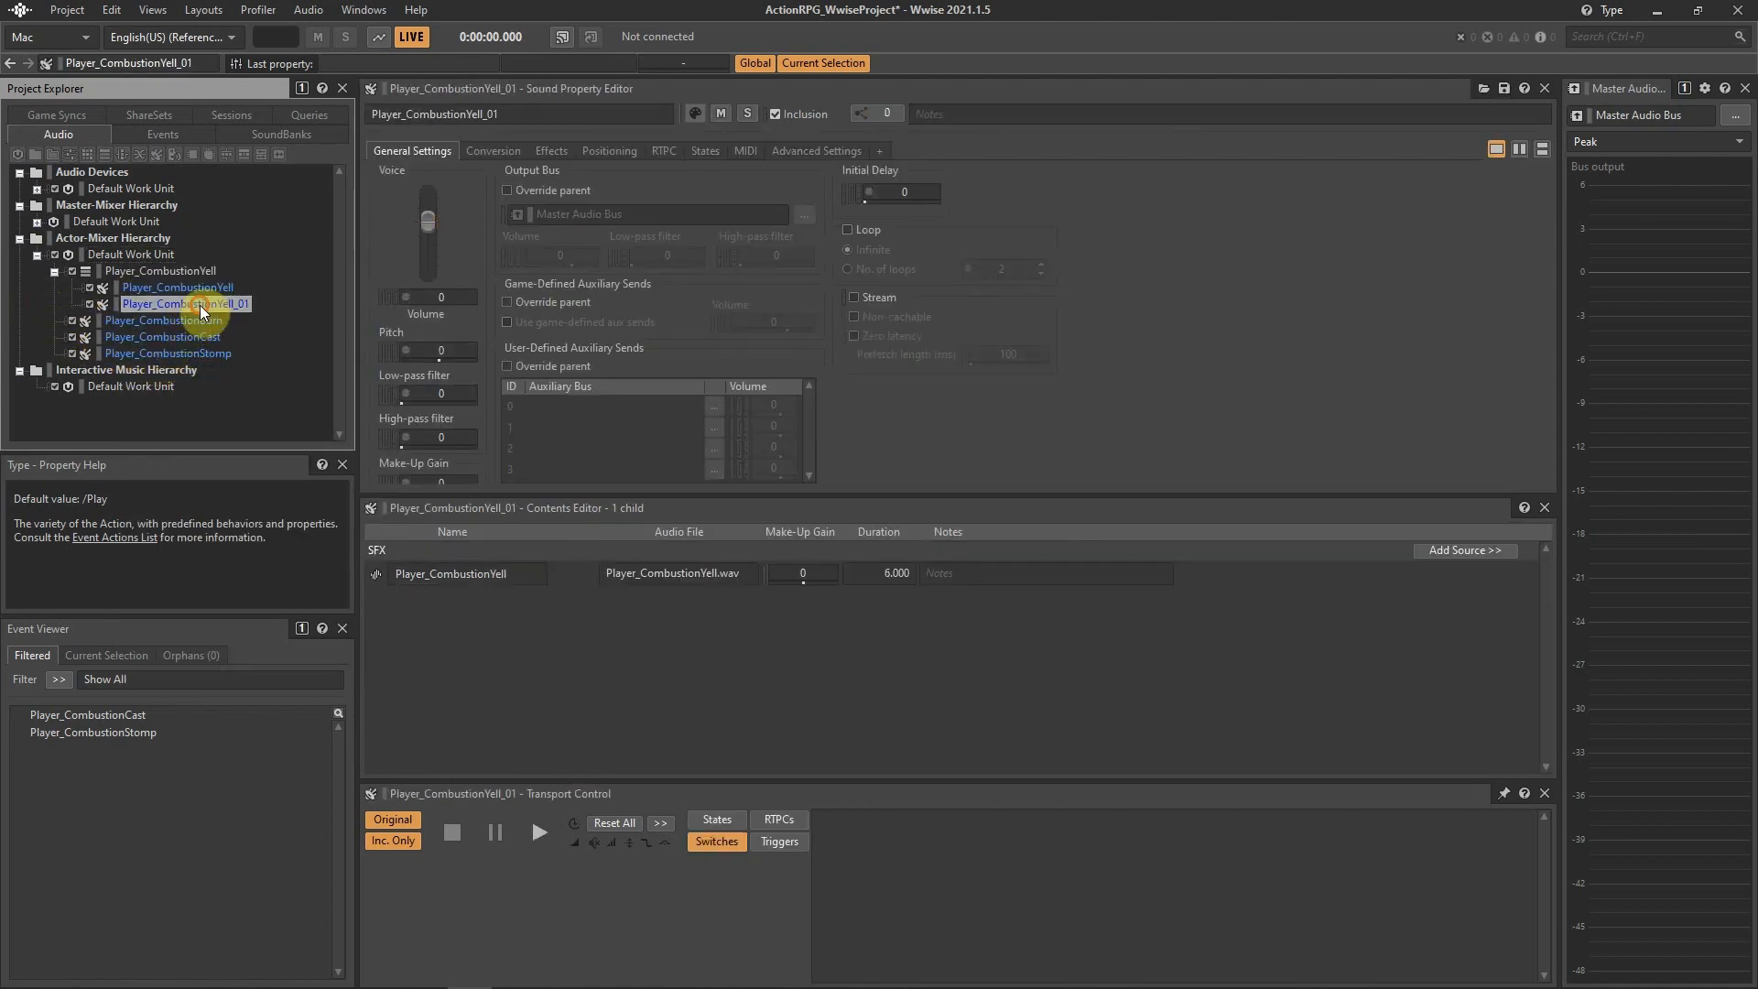
double_click(374, 572)
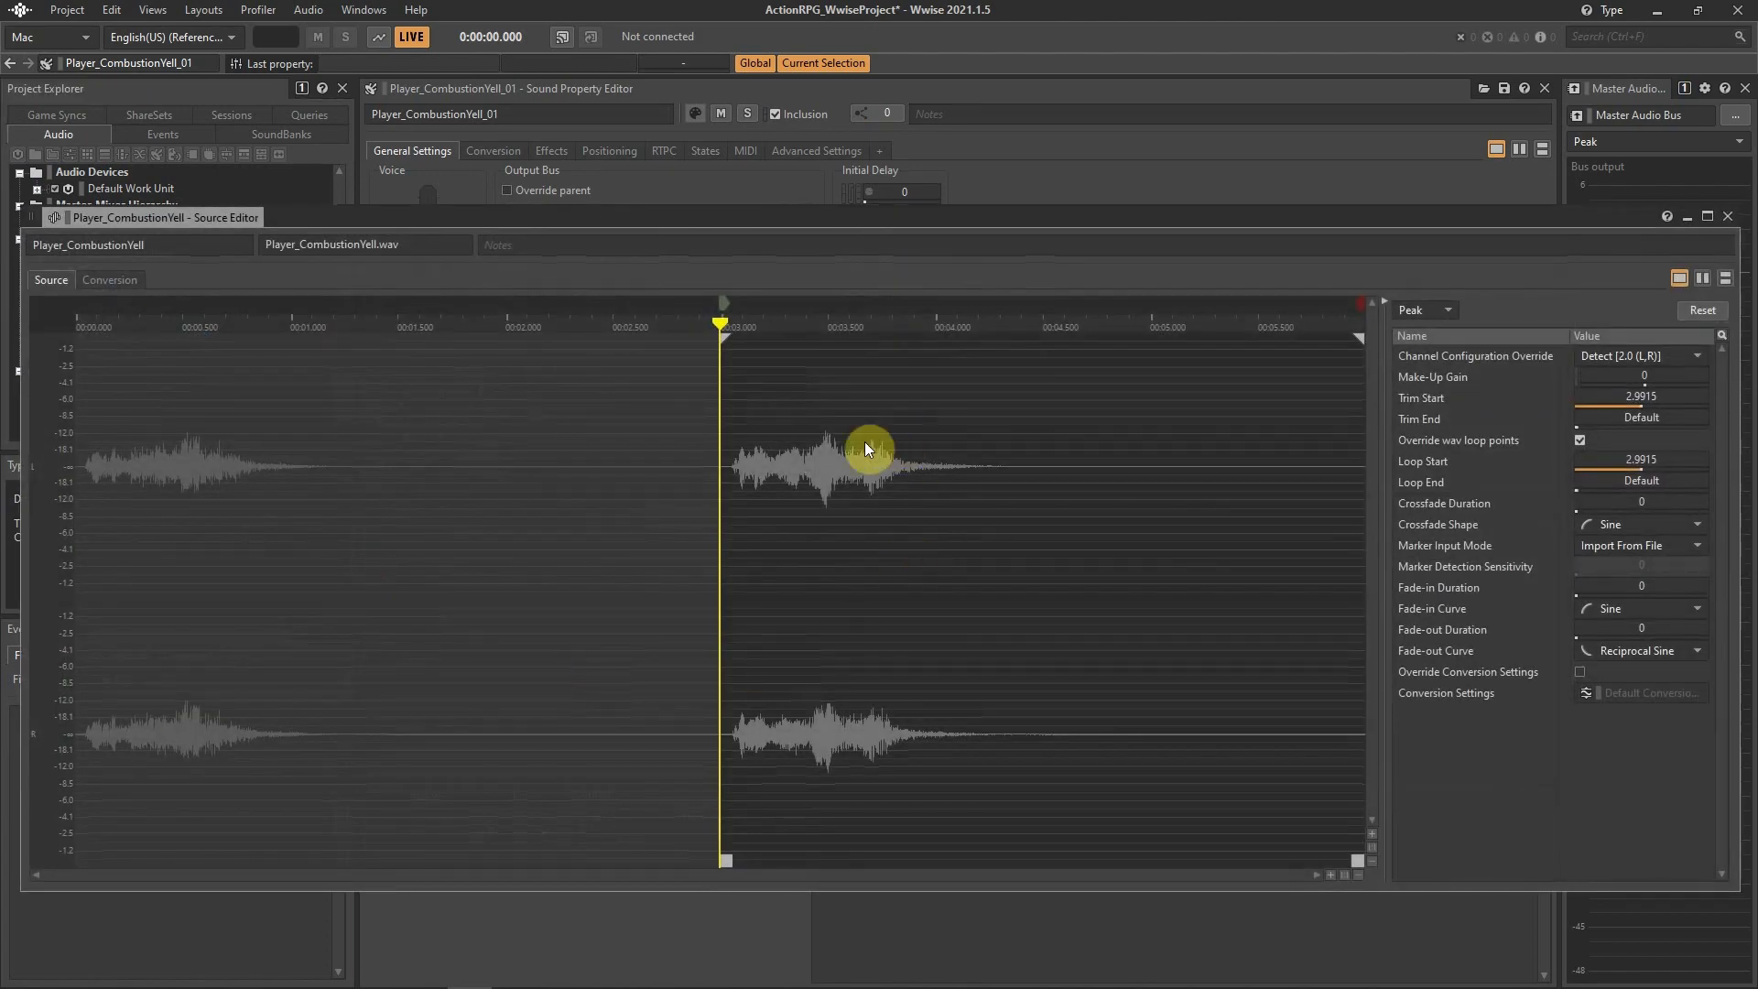
click(1731, 215)
click(179, 288)
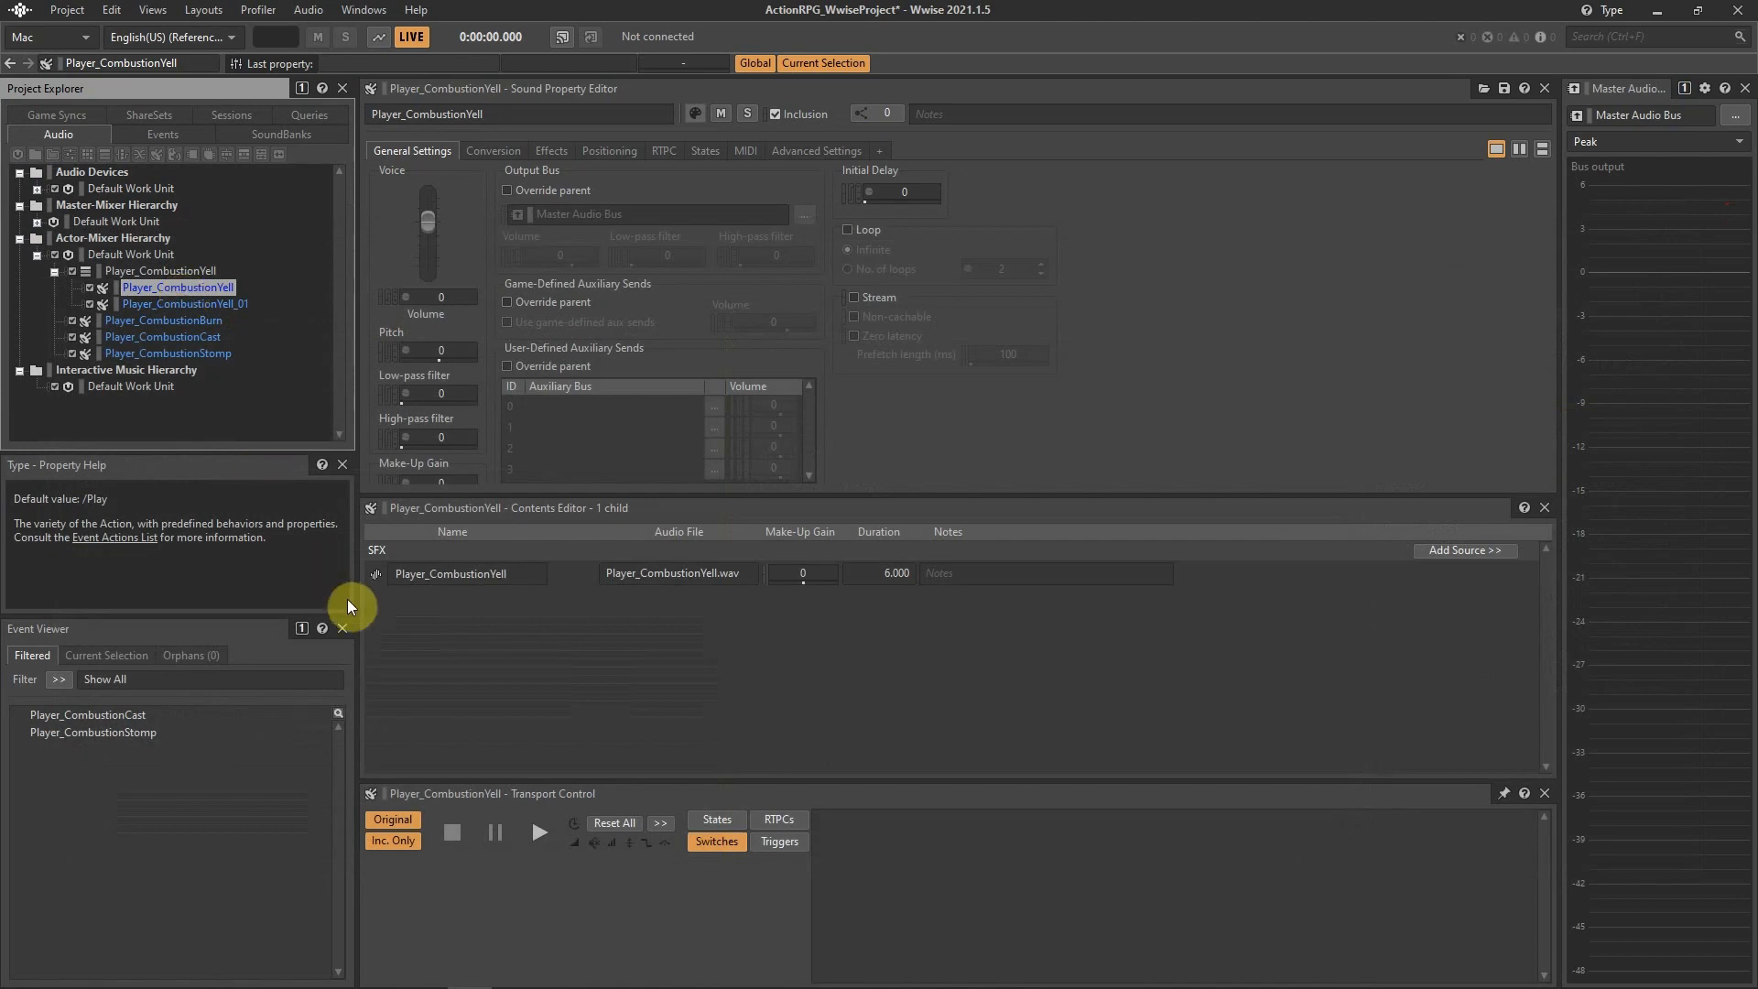
double_click(380, 573)
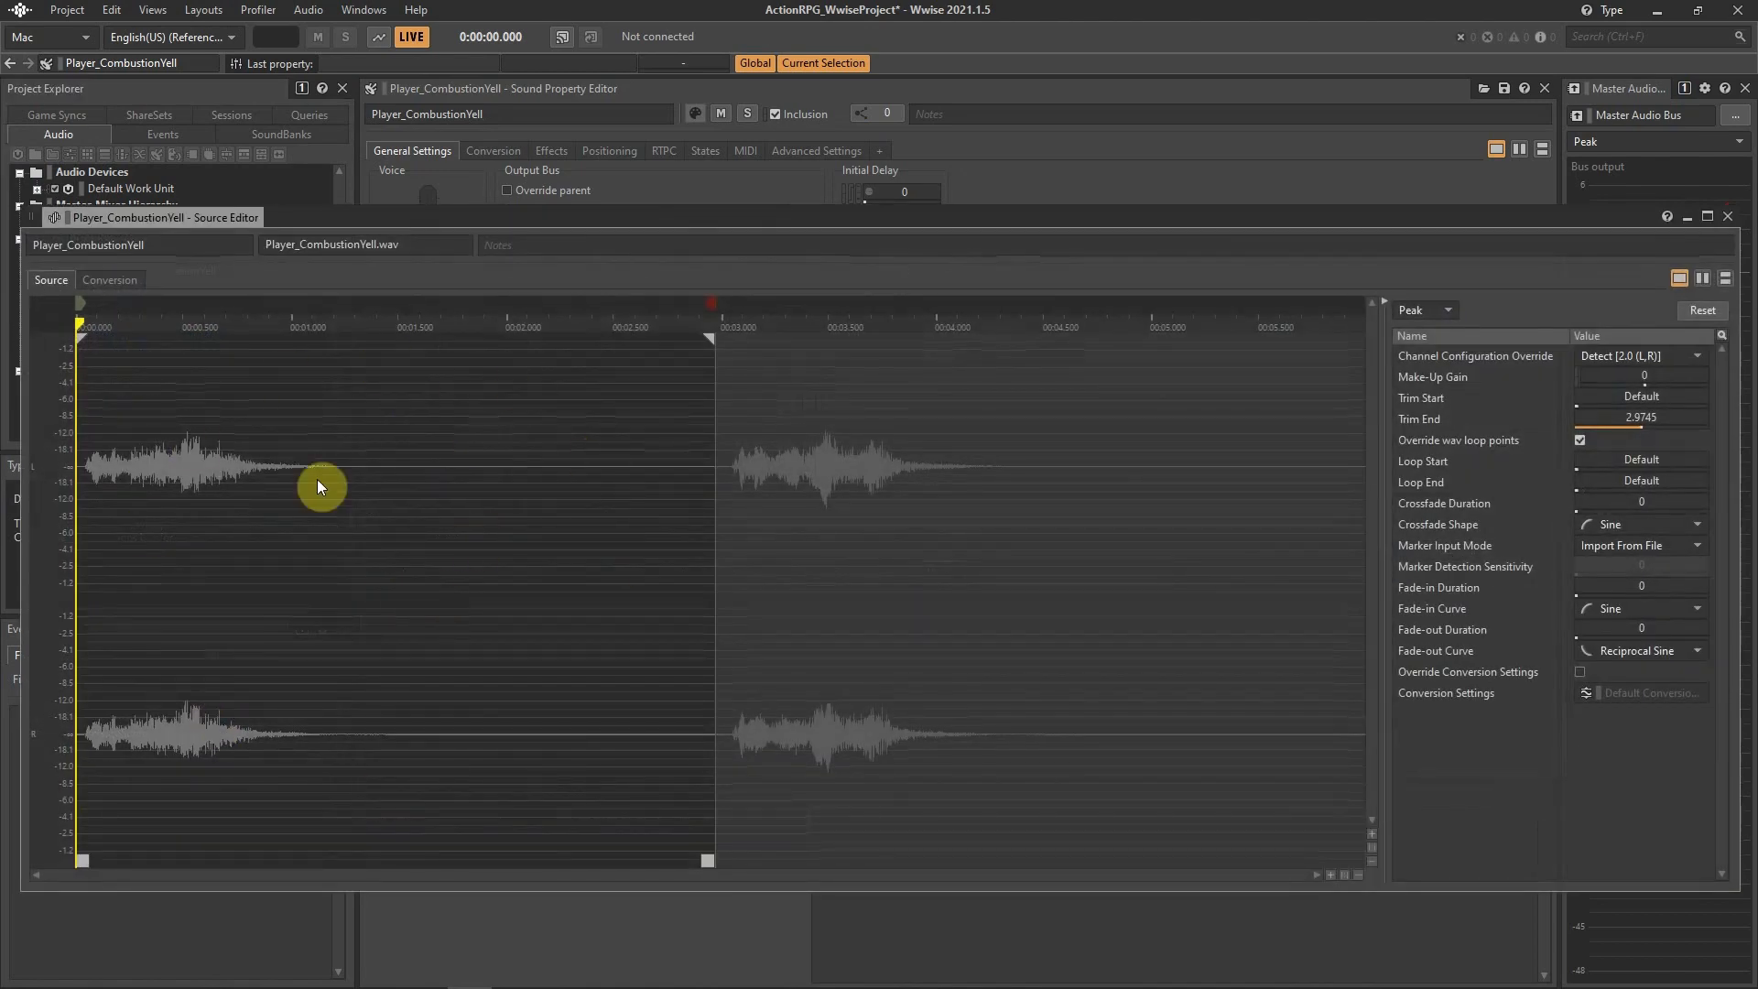
click(1731, 217)
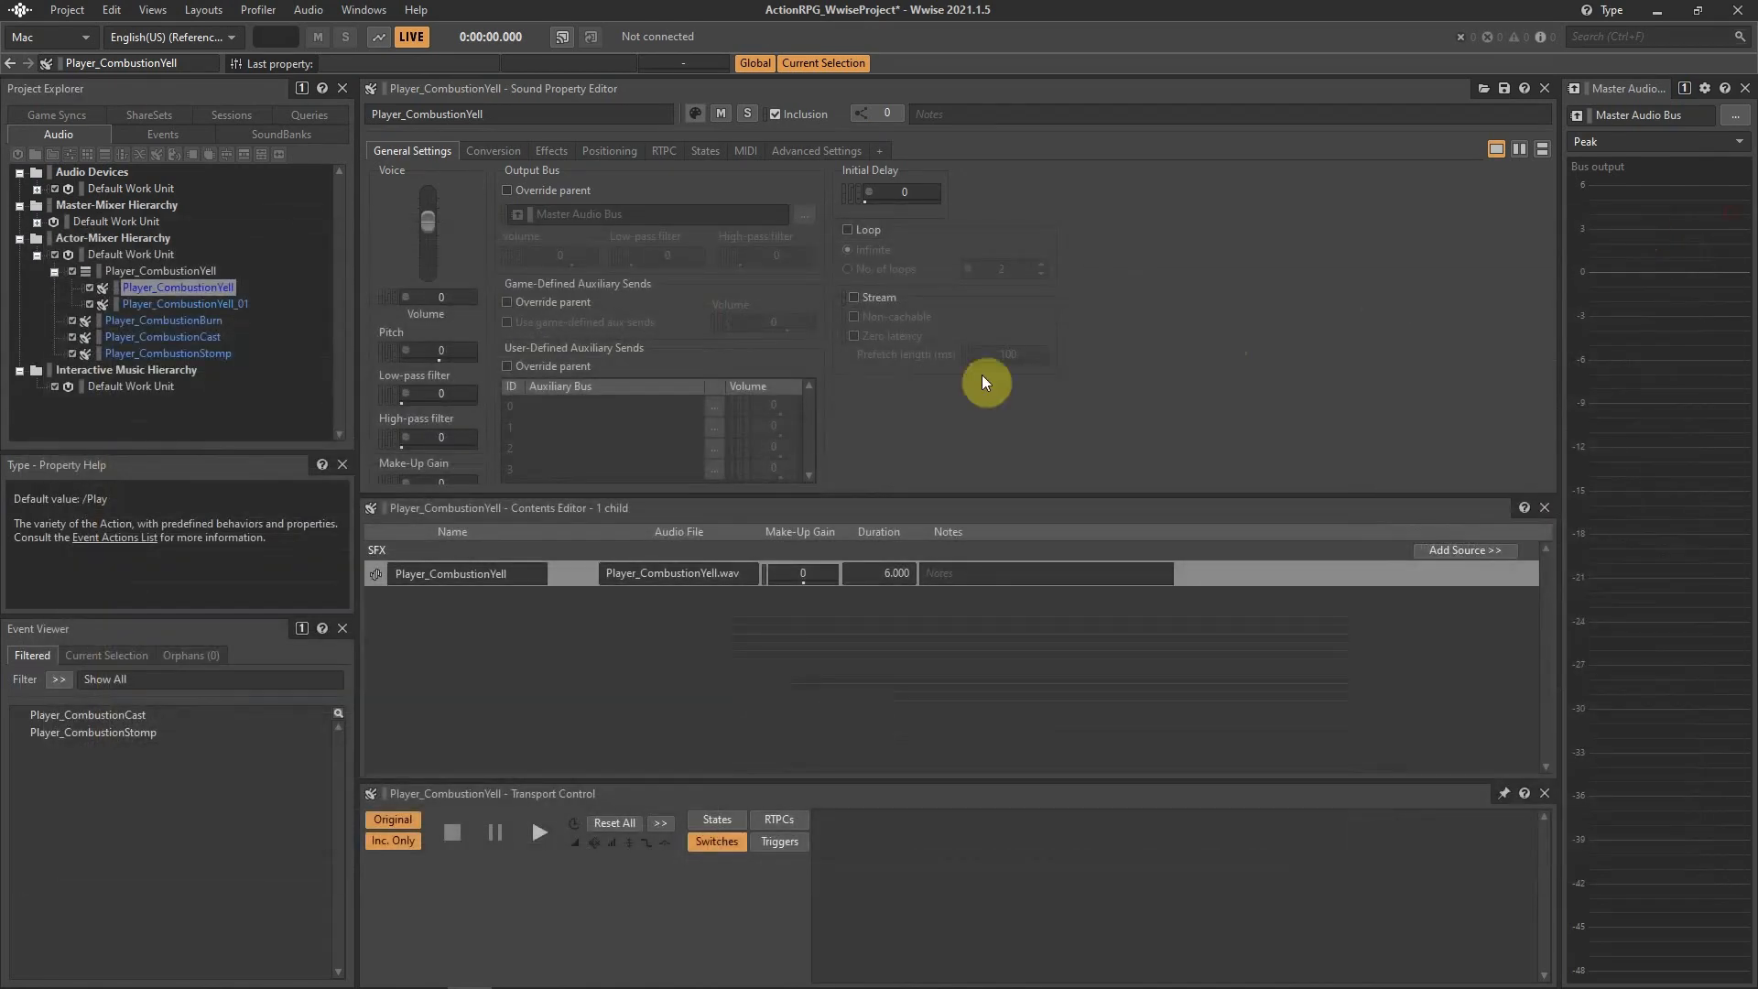
Review the Player_CombustionYell sequence container's settings and the actions of the Player_CombustionCast event.
click(201, 272)
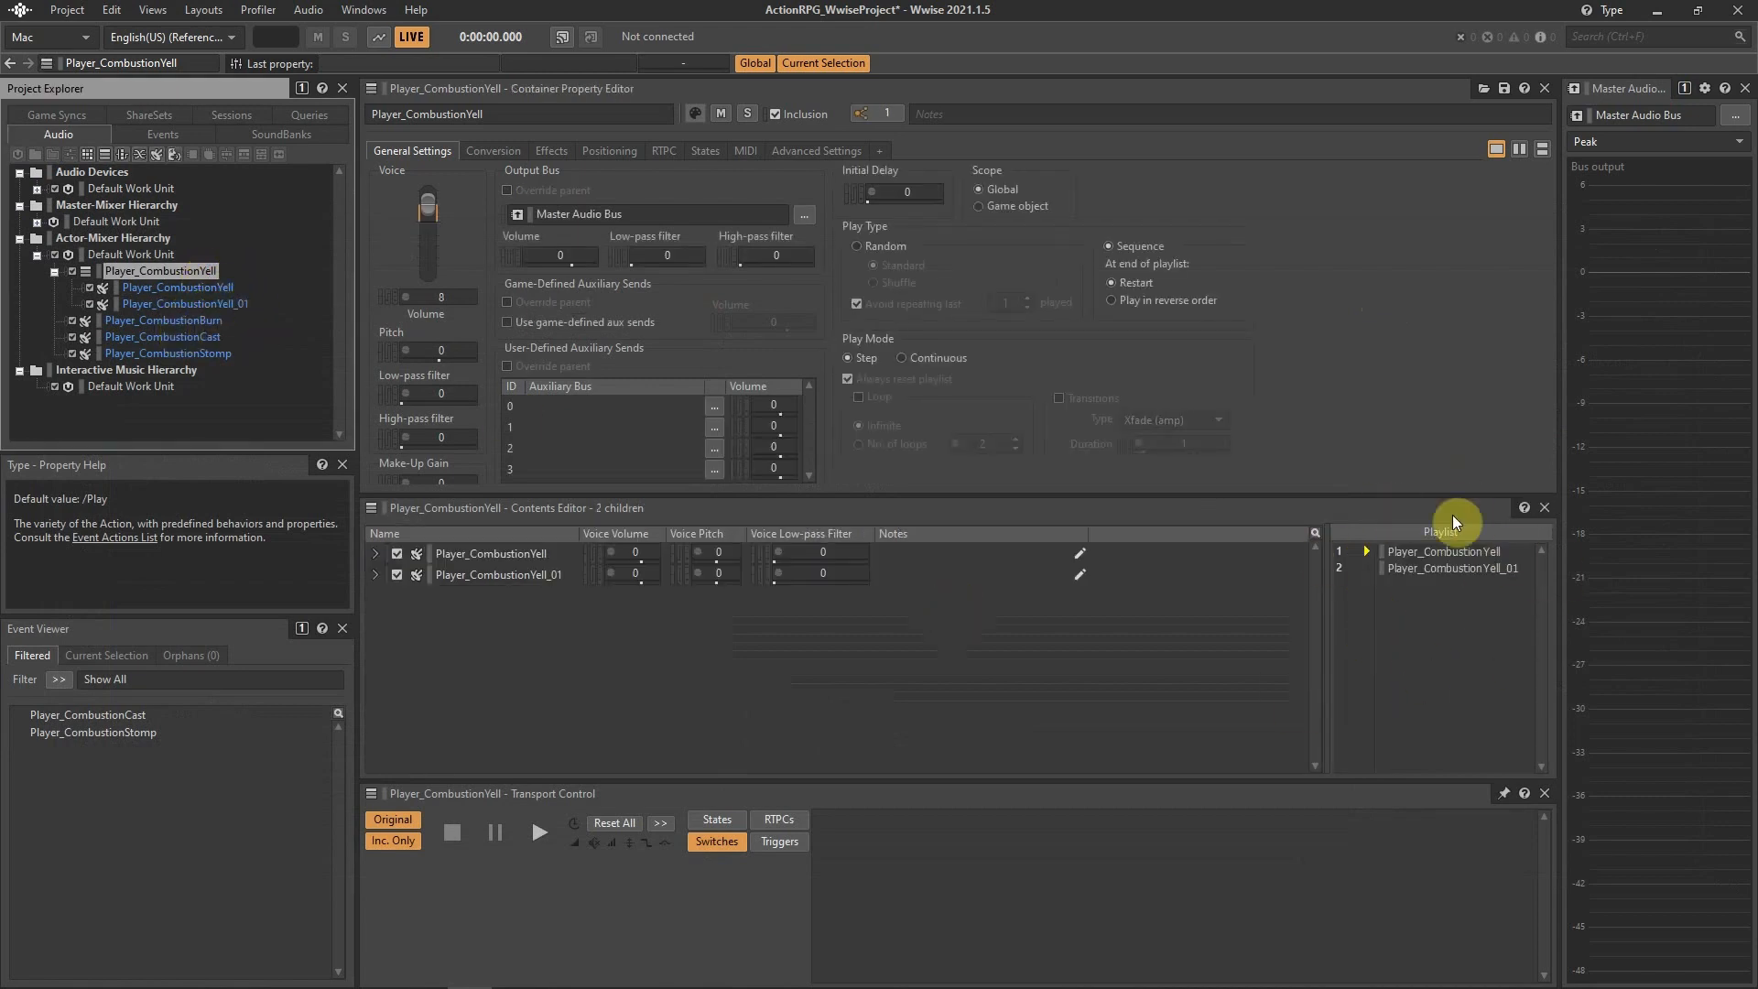
click(554, 151)
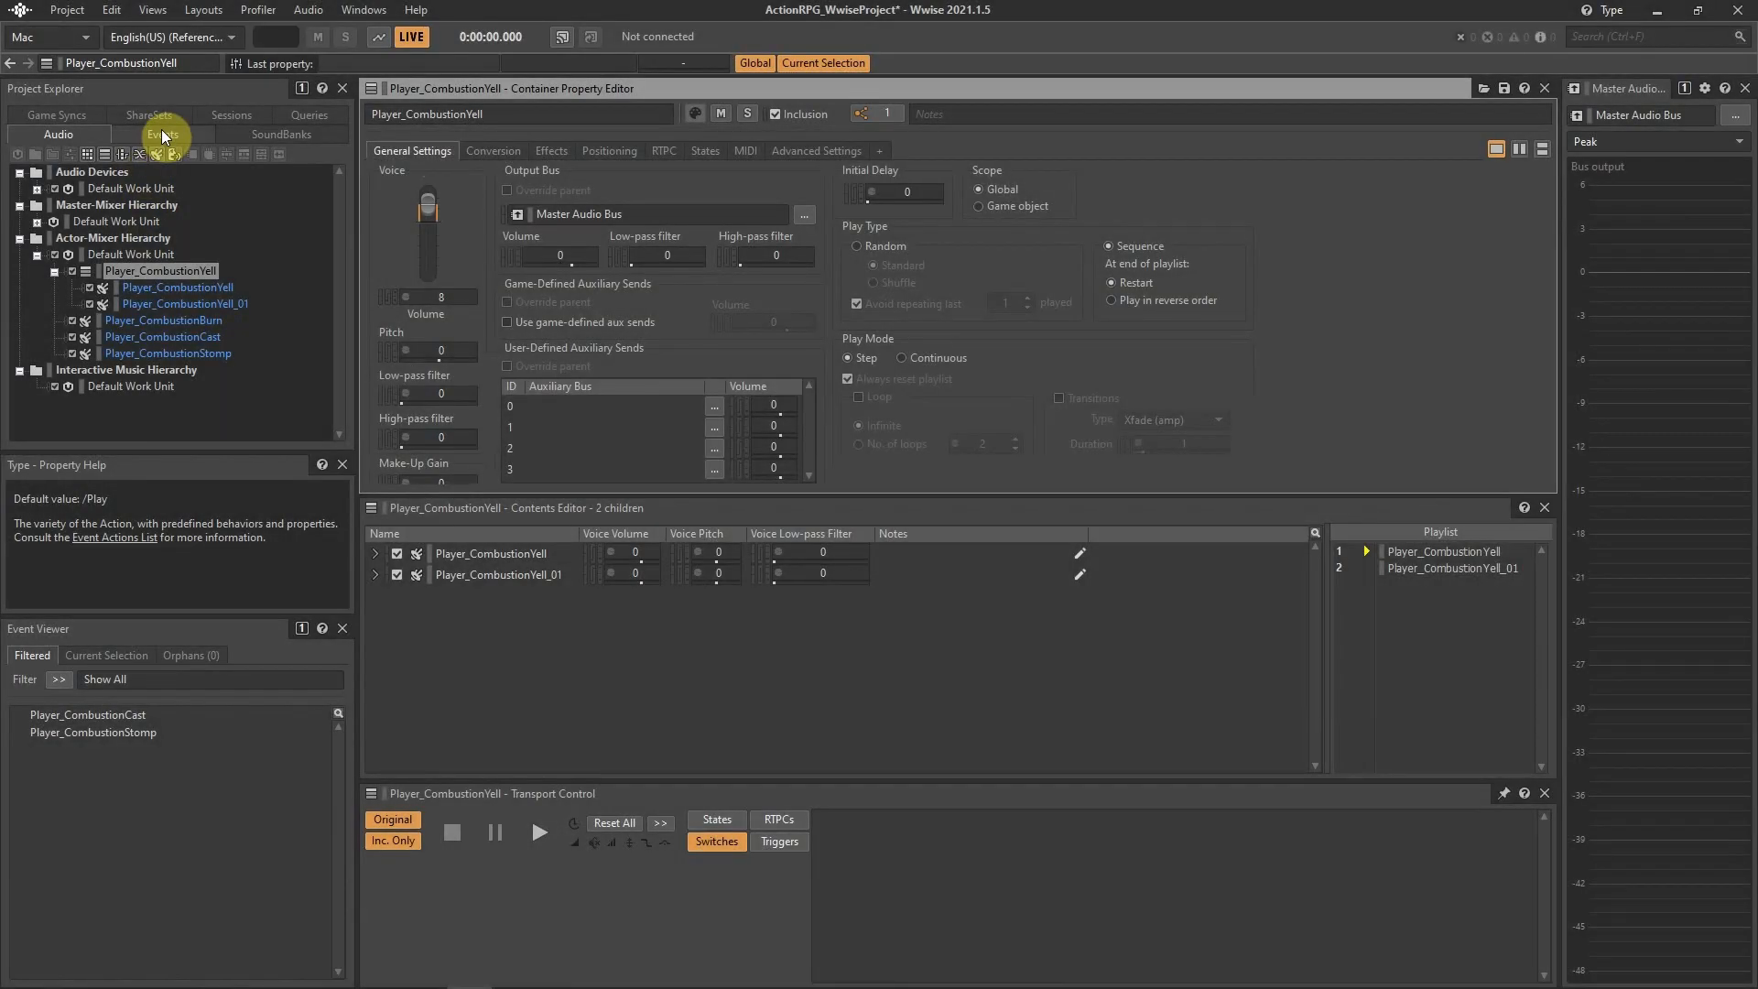
click(162, 133)
click(184, 204)
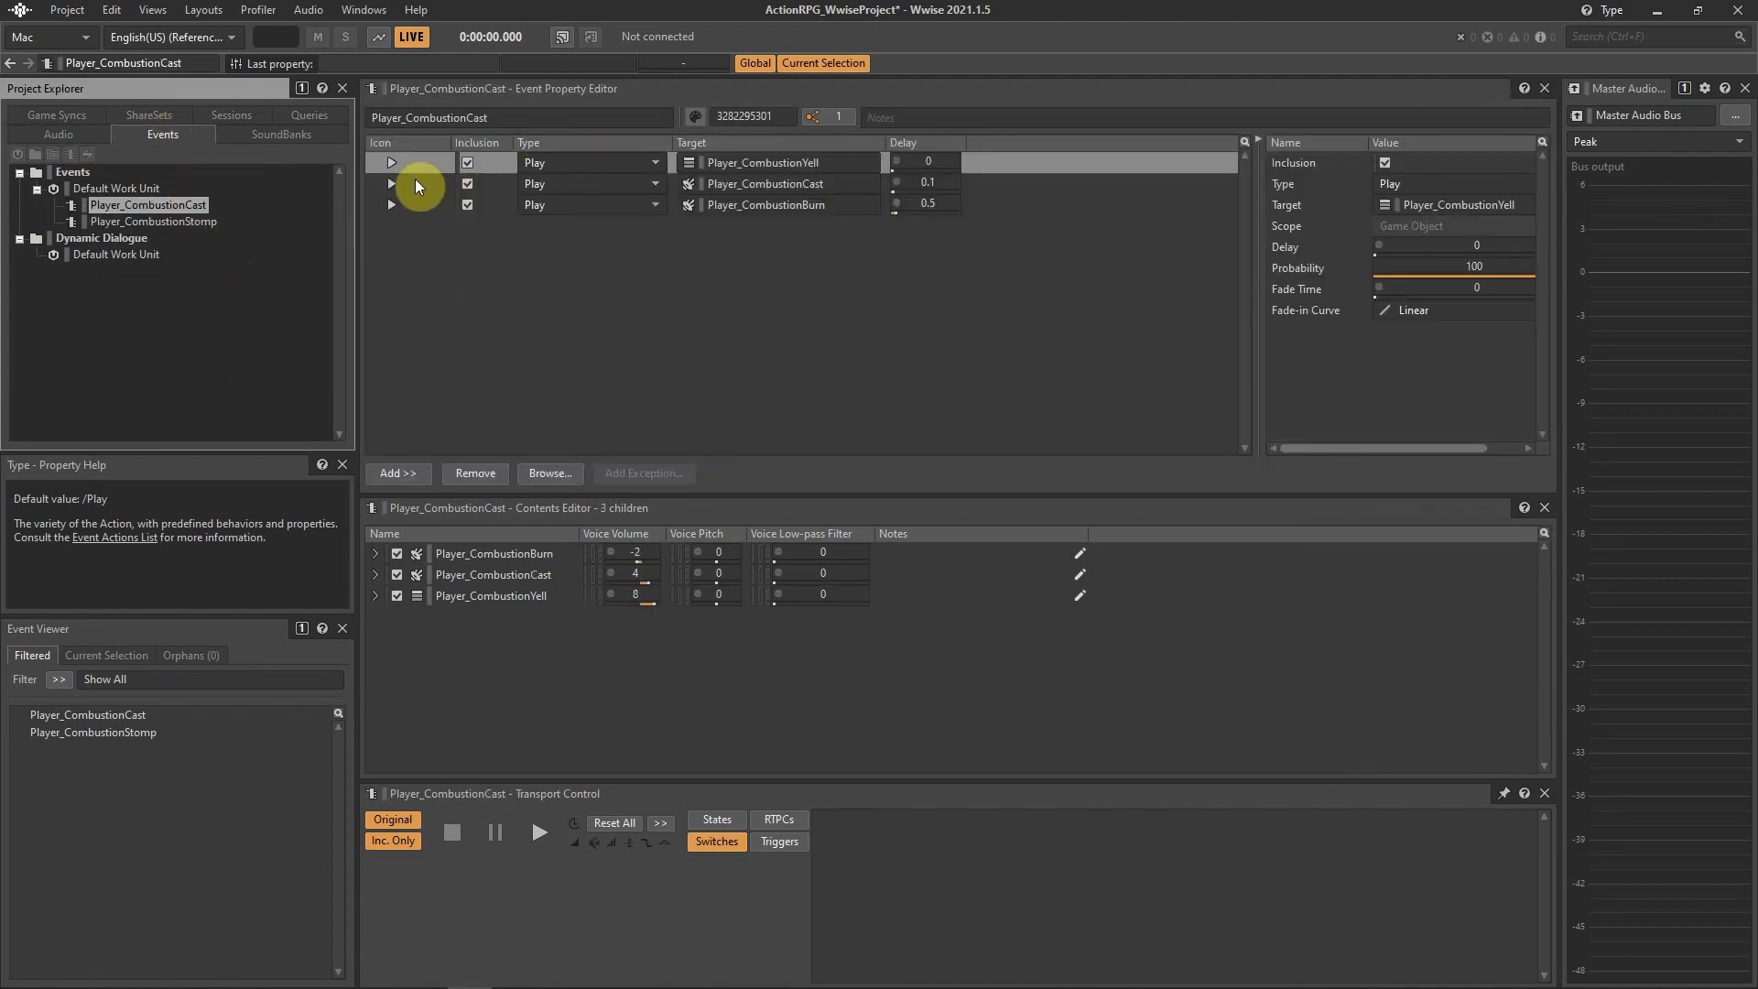
Add an extra Play action for Player_CombustionBurn to the Player_CombustionCast event and delete it again.
click(75, 136)
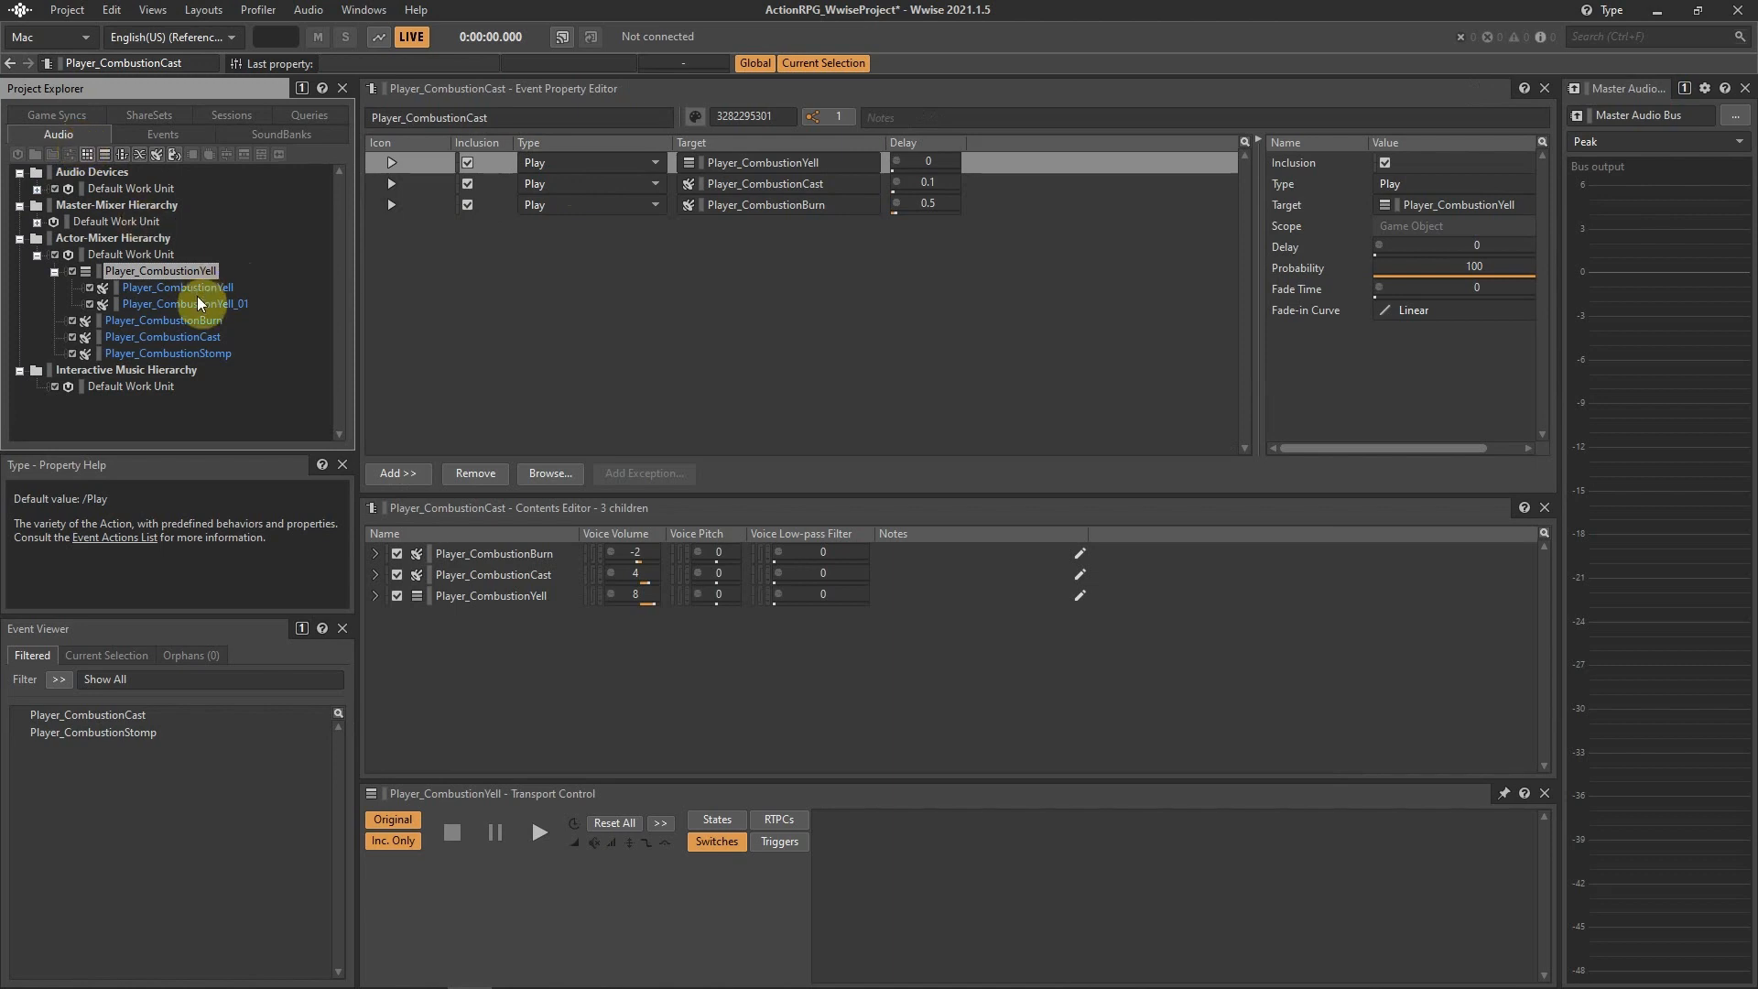
drag(482, 266, 482, 267)
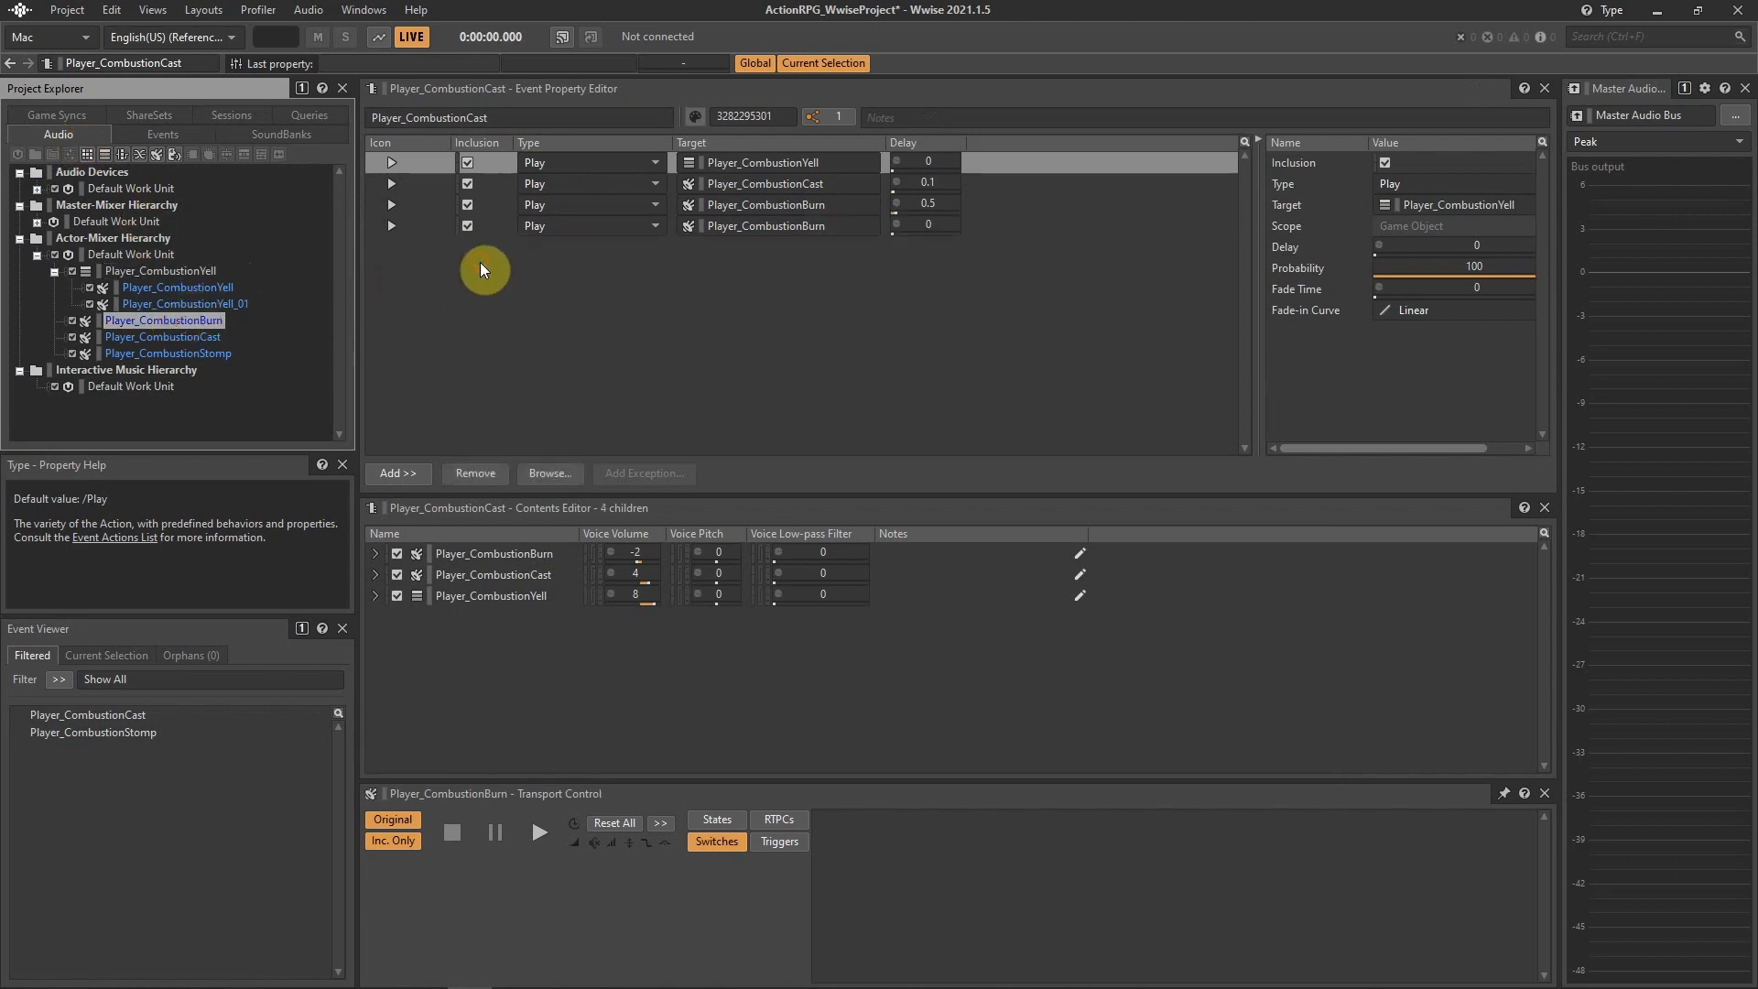
right_click(438, 229)
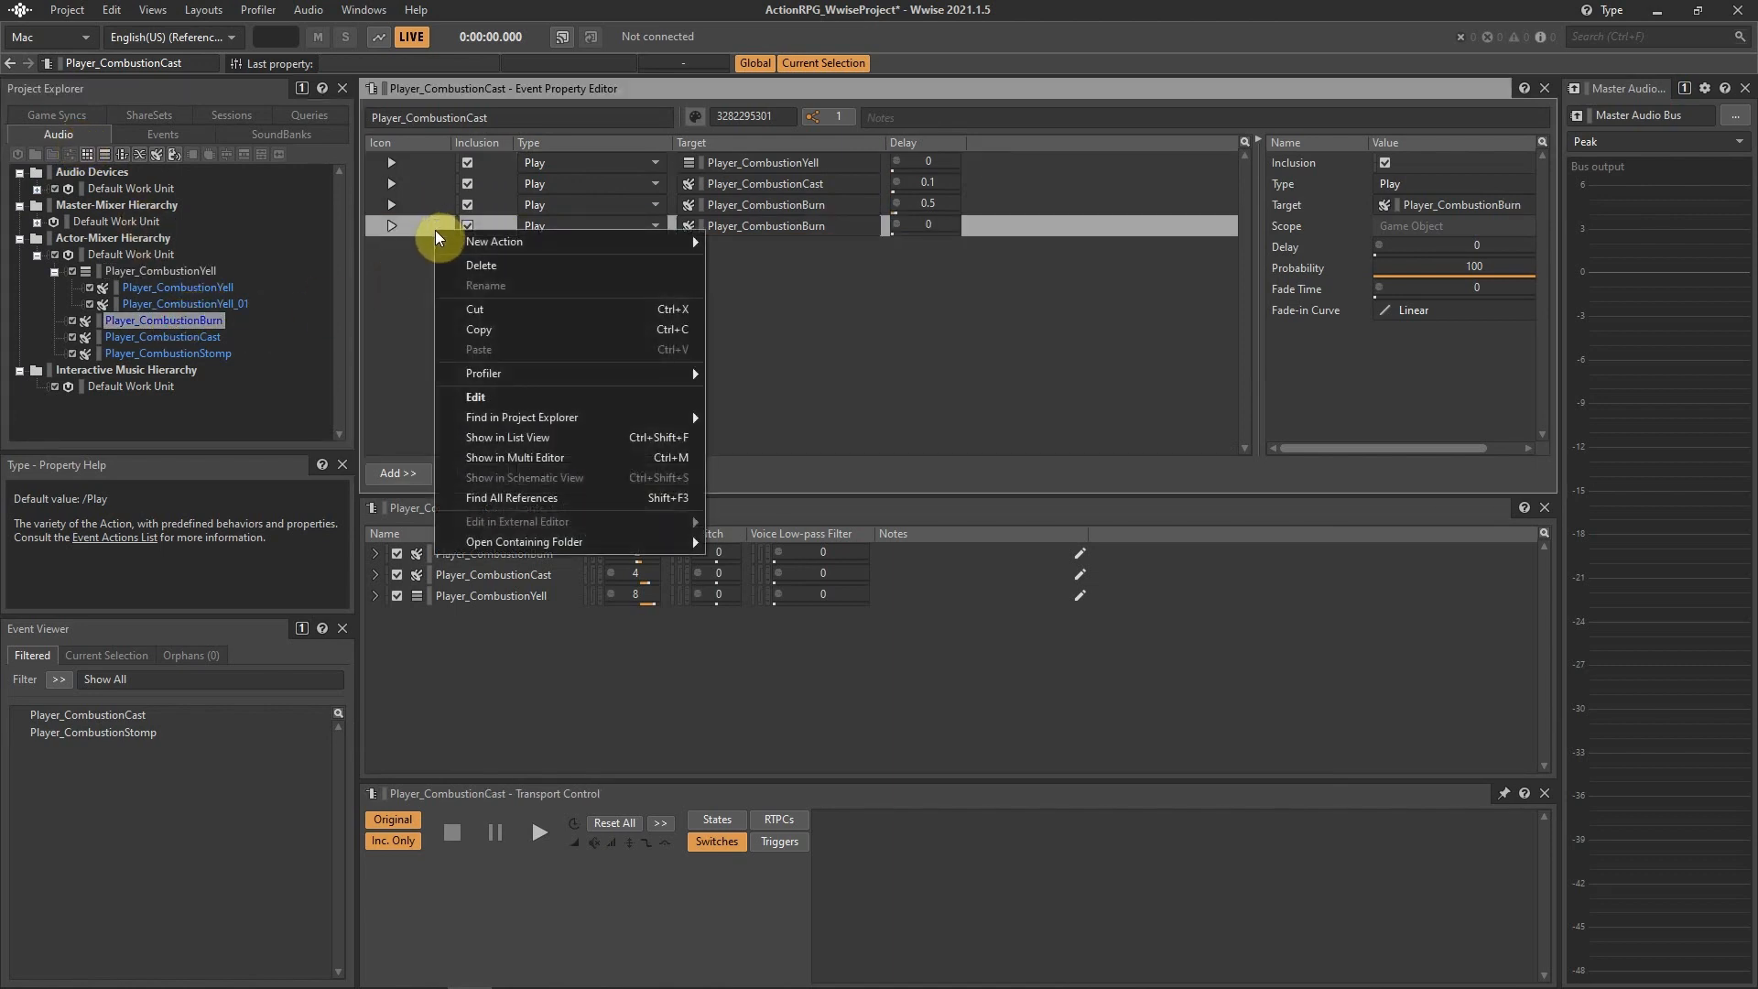
click(499, 264)
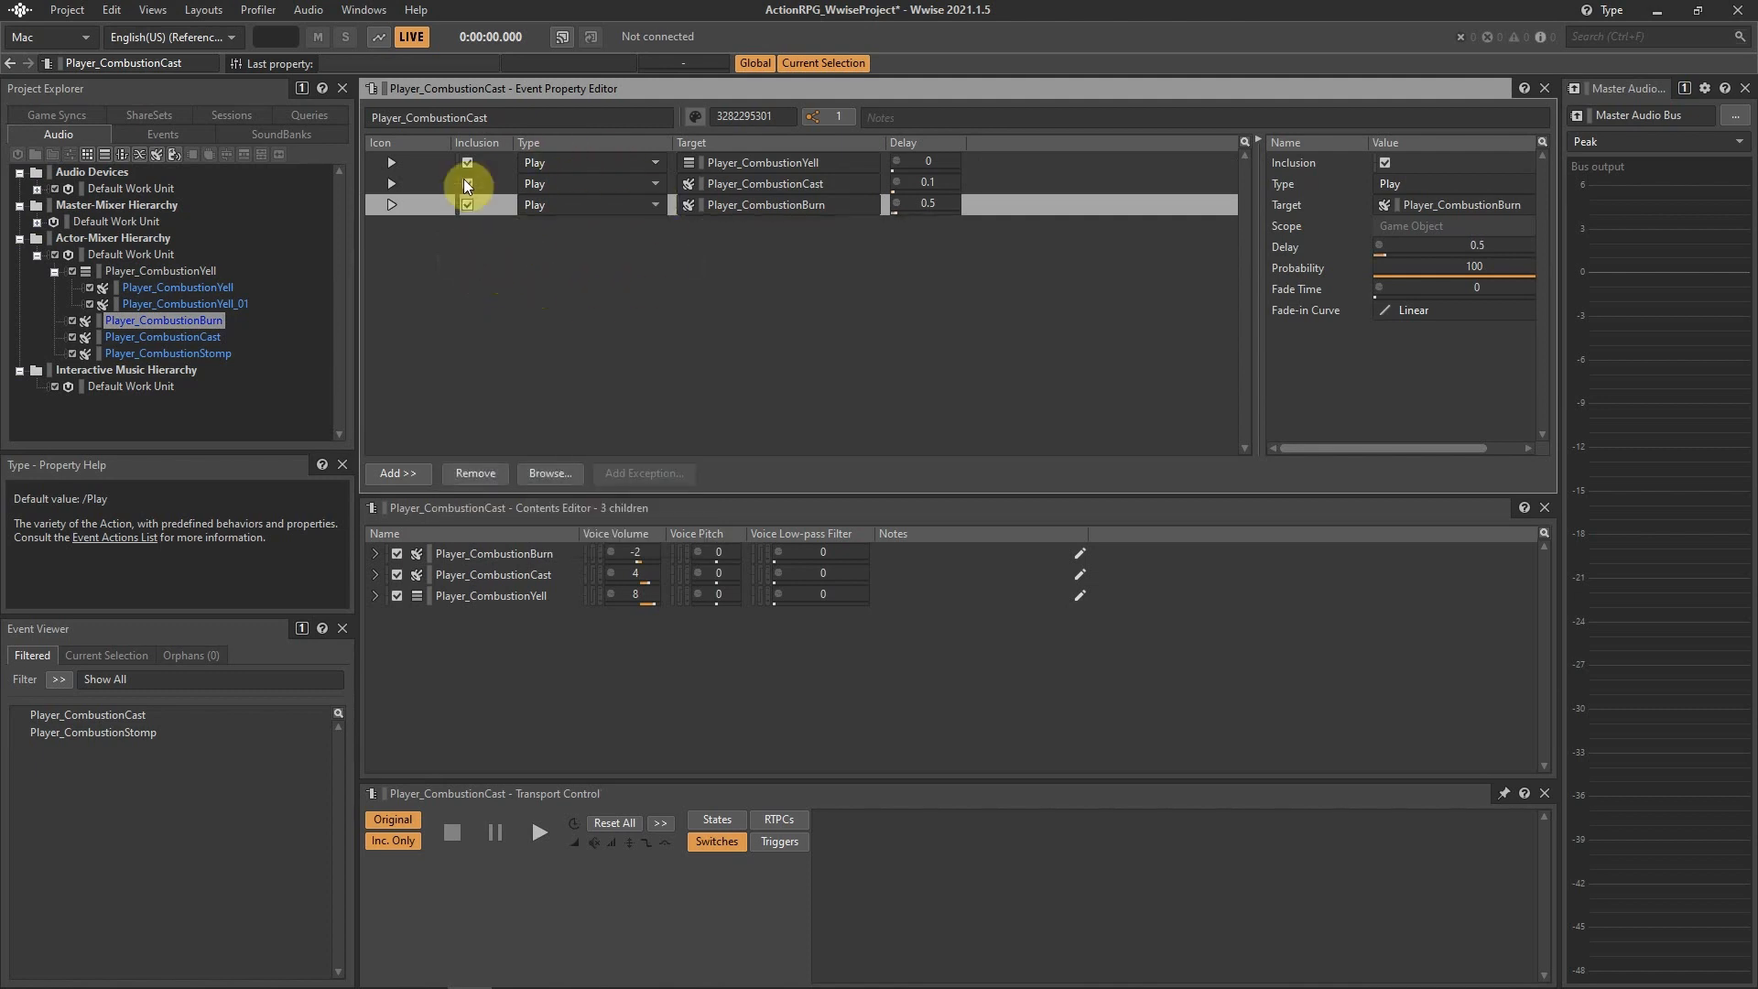
Review the actions of the Player_CombustionStomp event and open the Combustion Soundcaster session.
click(162, 134)
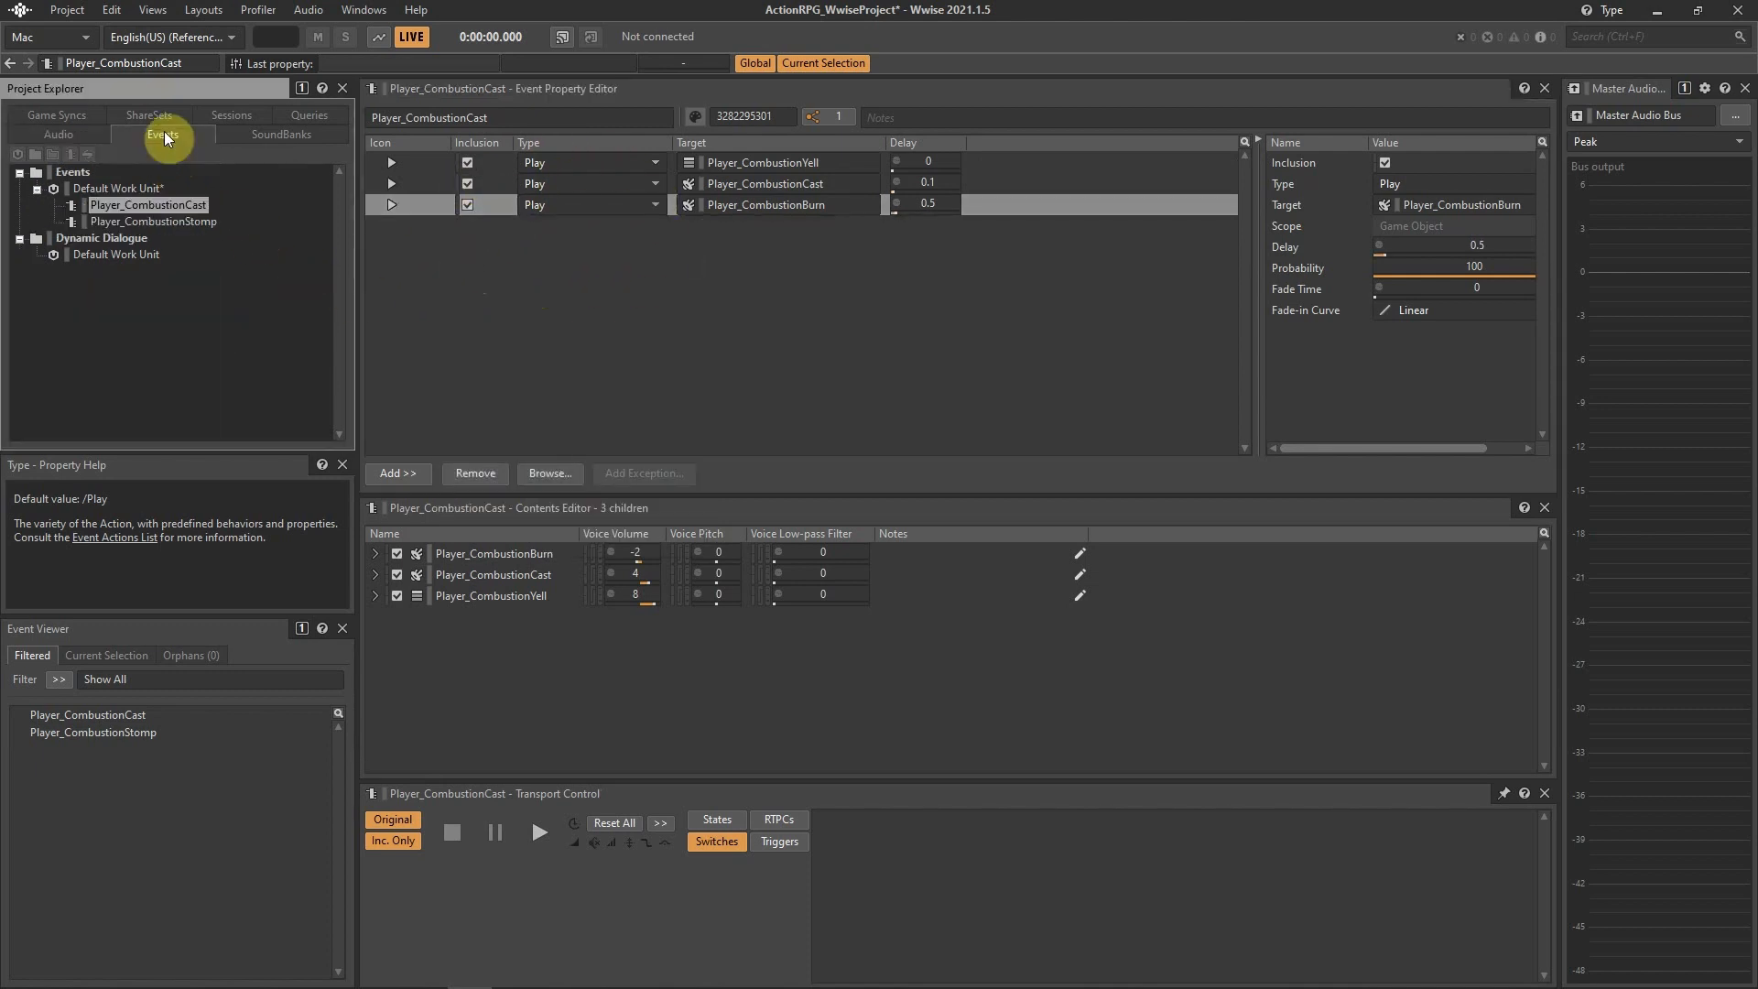
click(170, 224)
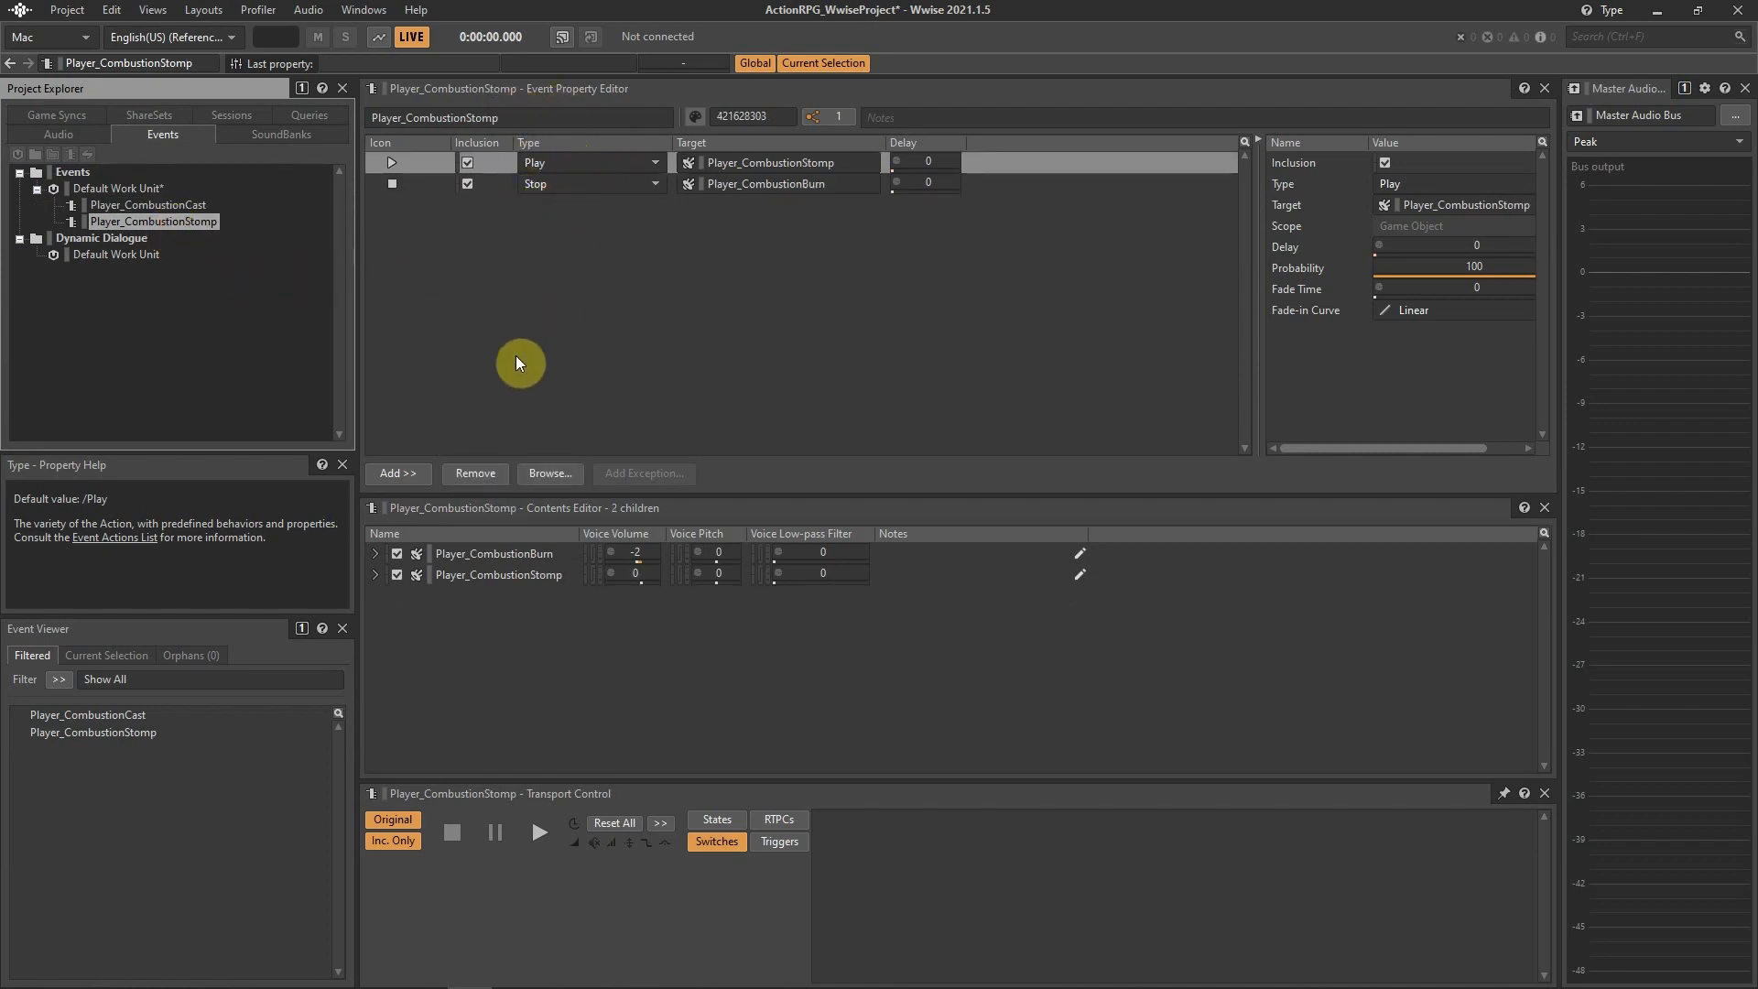
click(230, 116)
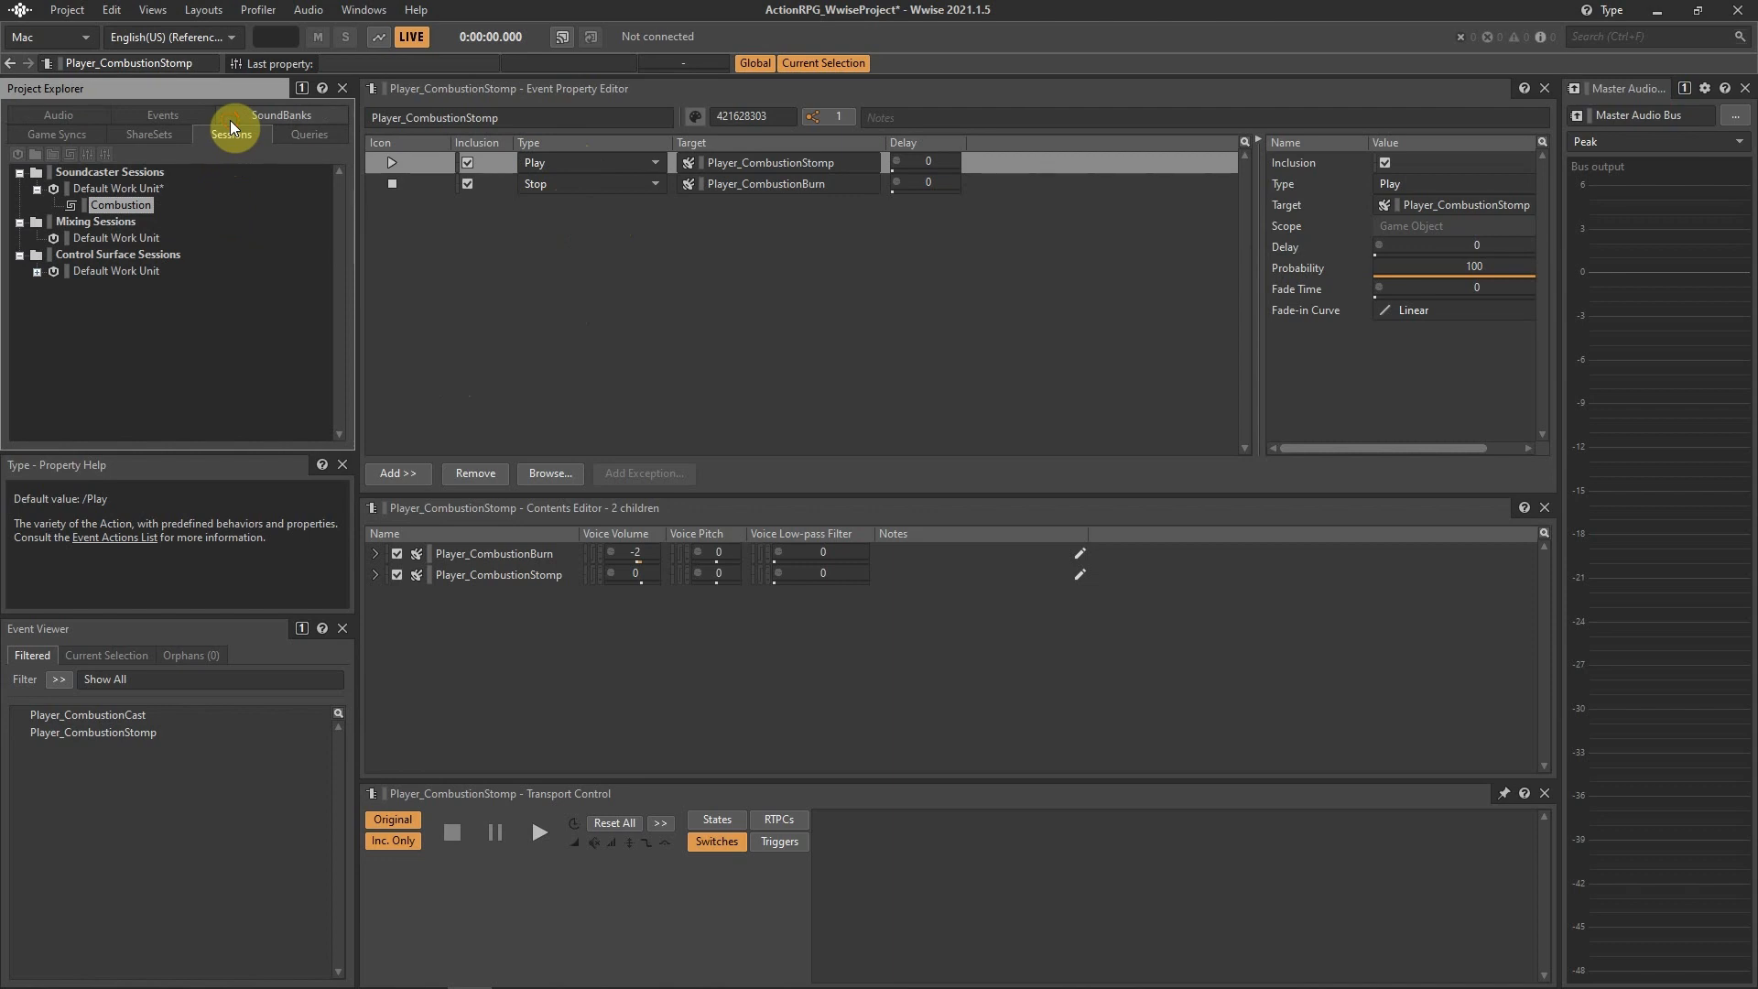
double_click(119, 207)
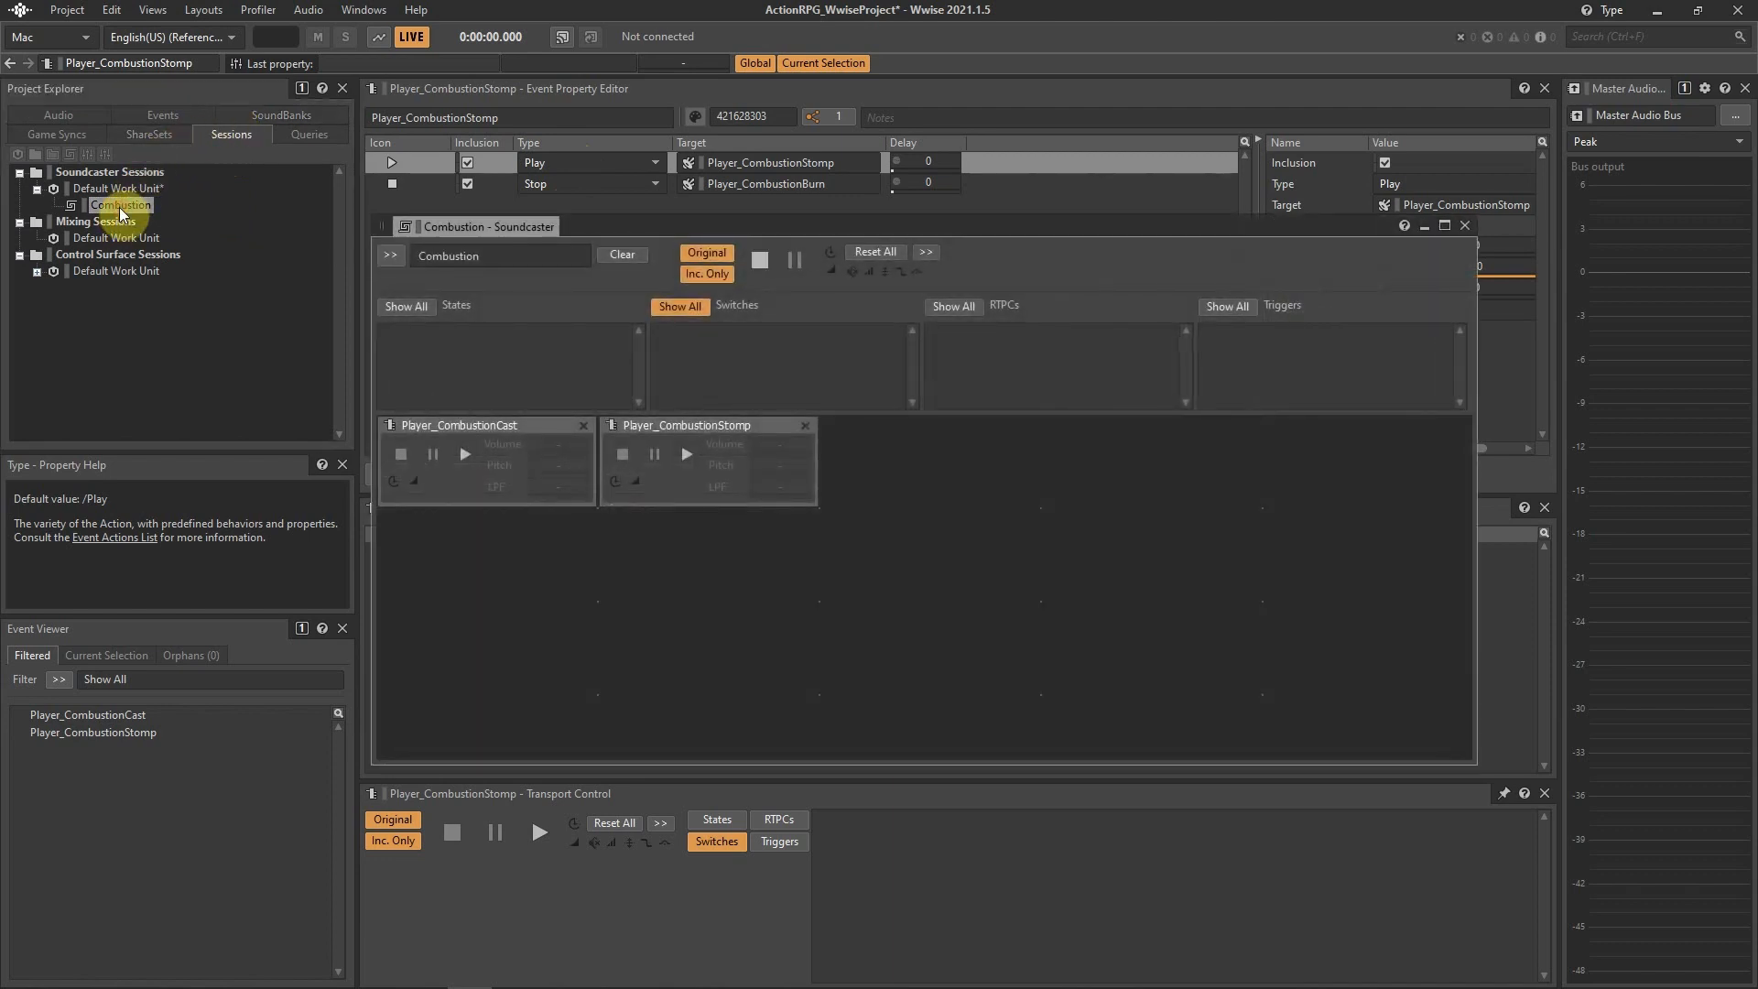
Add second copies of the Player_CombustionCast and Player_CombustionStomp events to the Combustion Soundcaster session and remove both copies.
click(143, 112)
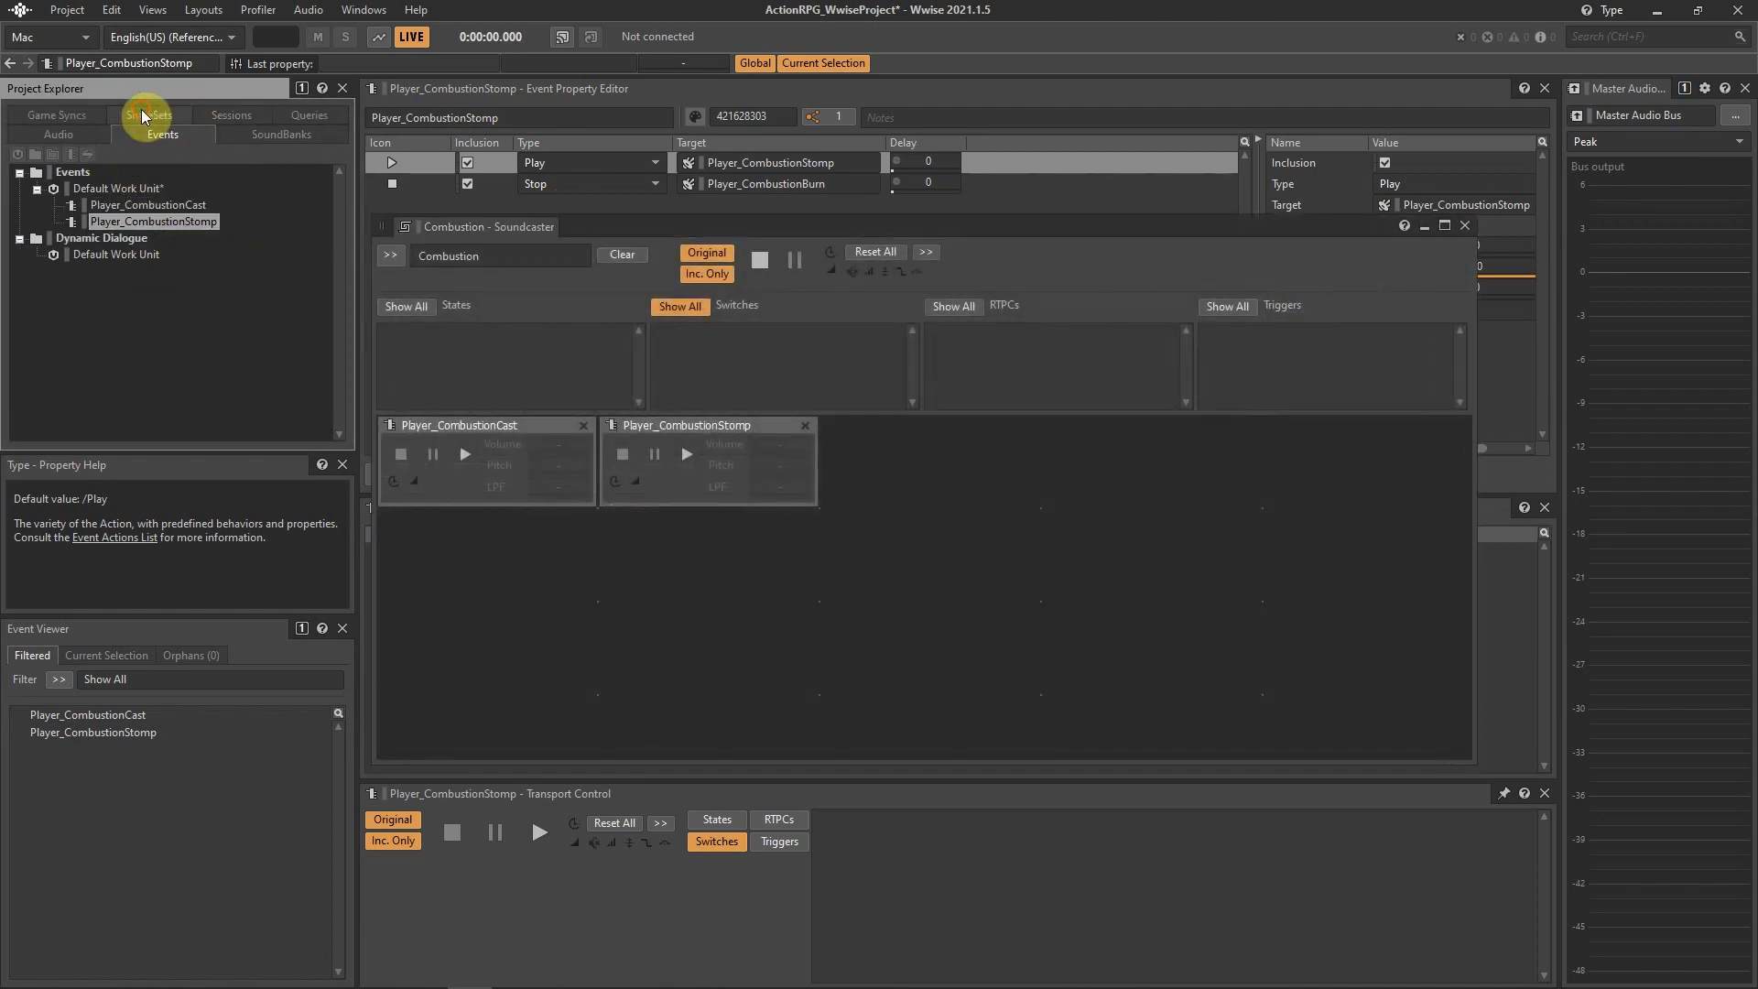
click(110, 205)
drag(410, 521, 411, 522)
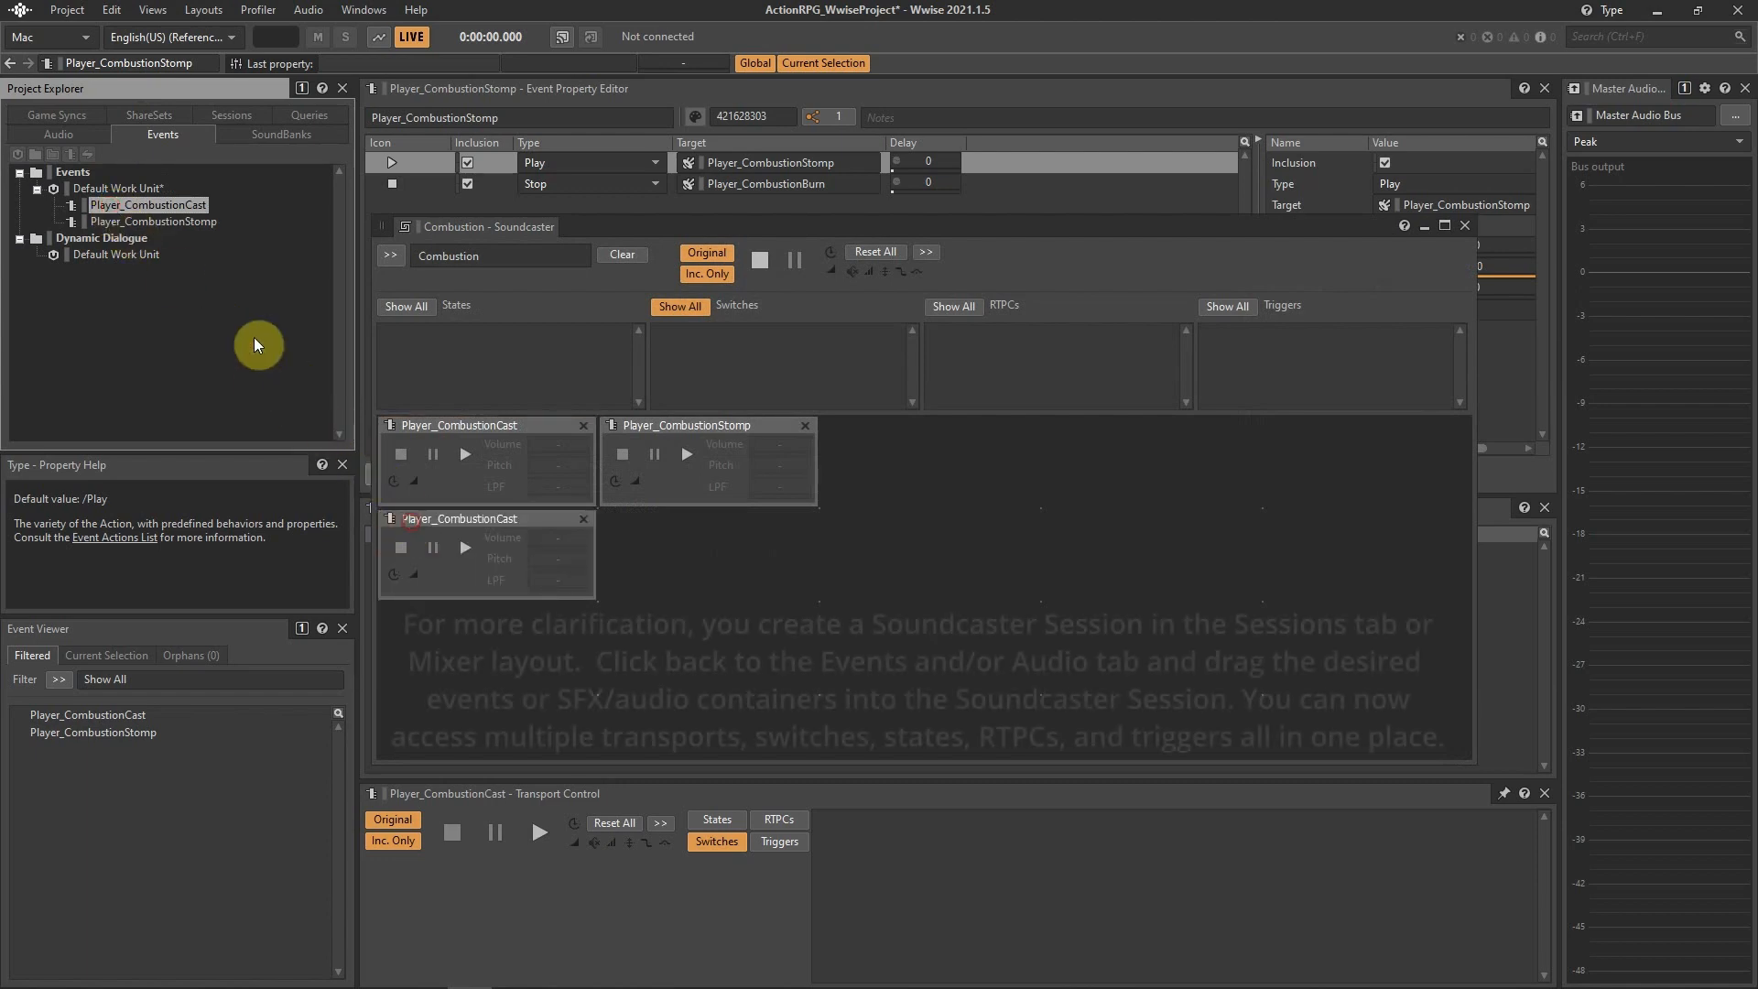
drag(138, 222, 639, 545)
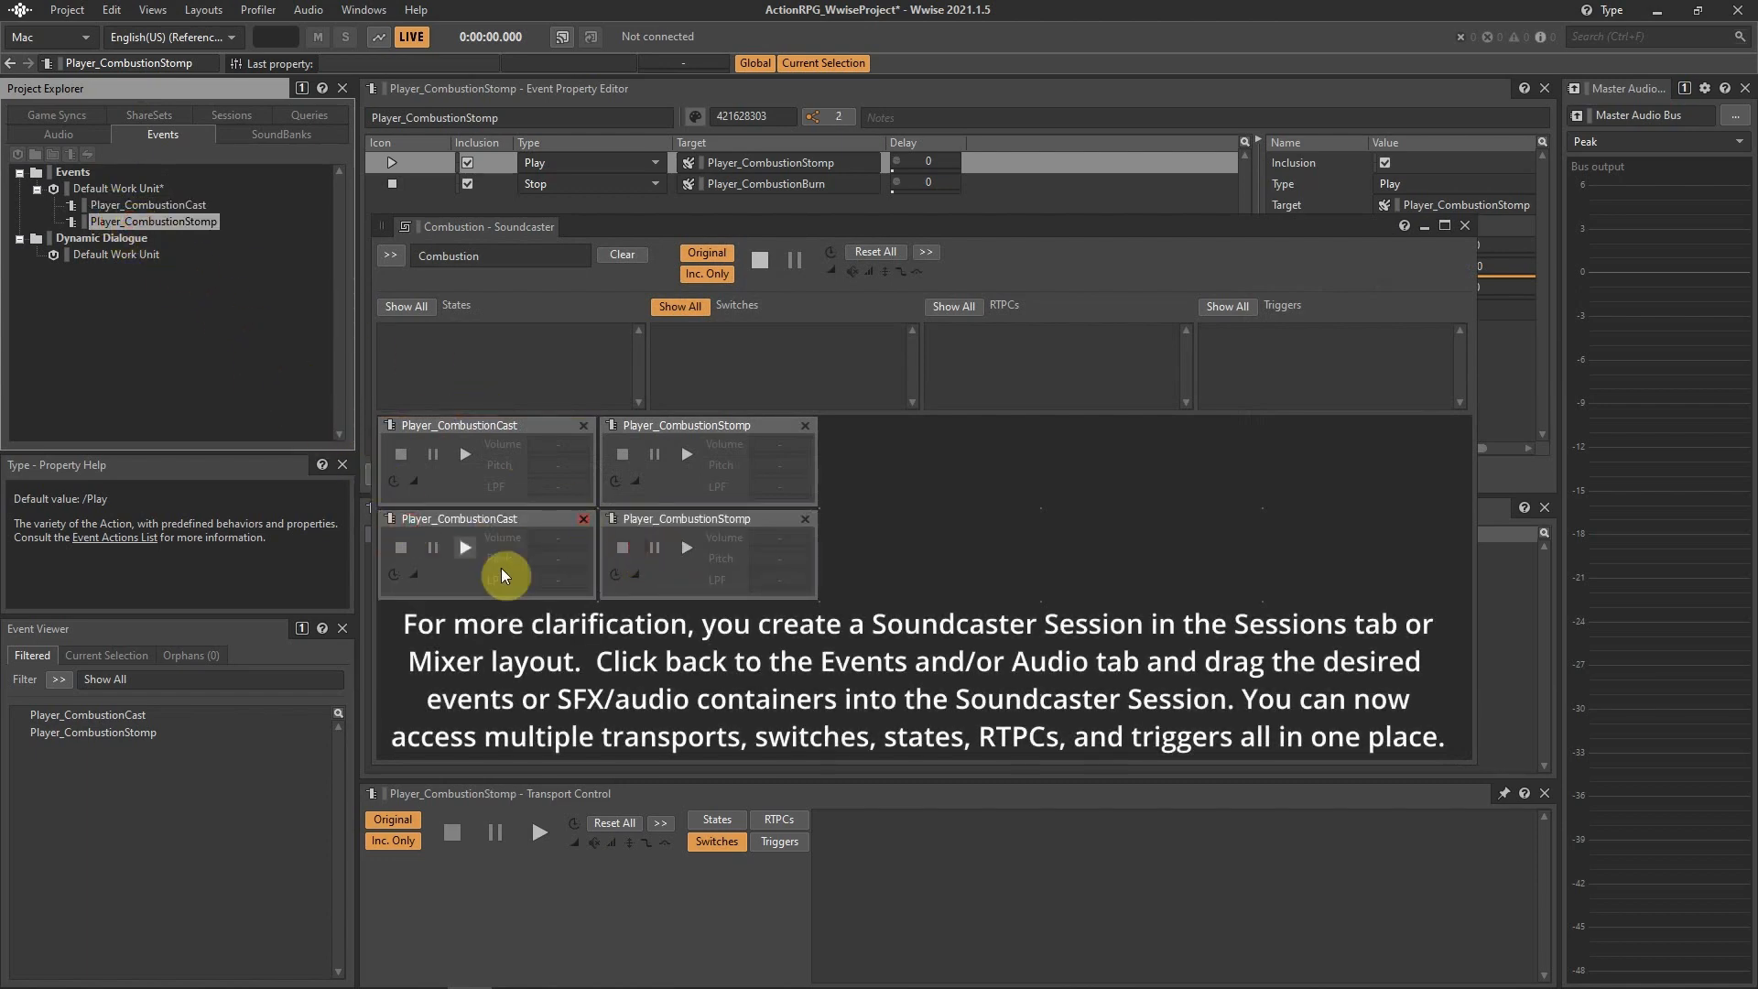
click(584, 519)
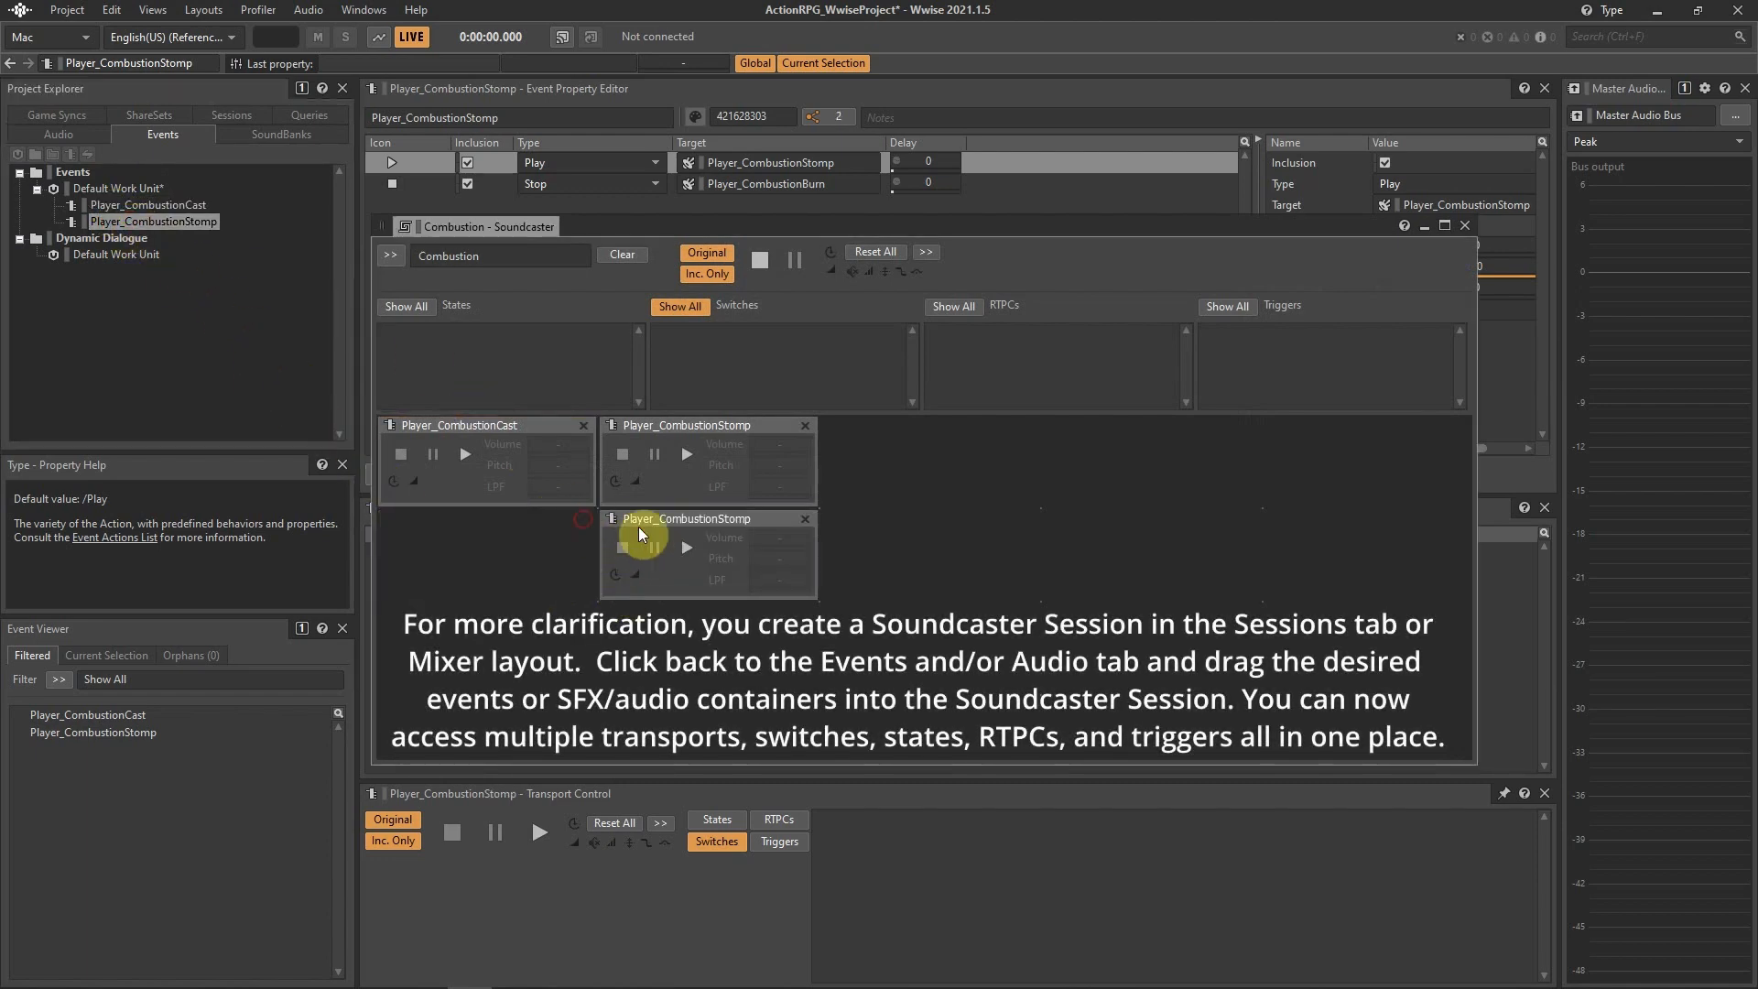
click(805, 519)
Play the Player_CombustionCast event followed by Player_CombustionStomp twice in the Soundcaster session to check the yell sequence and fire stop.
click(465, 454)
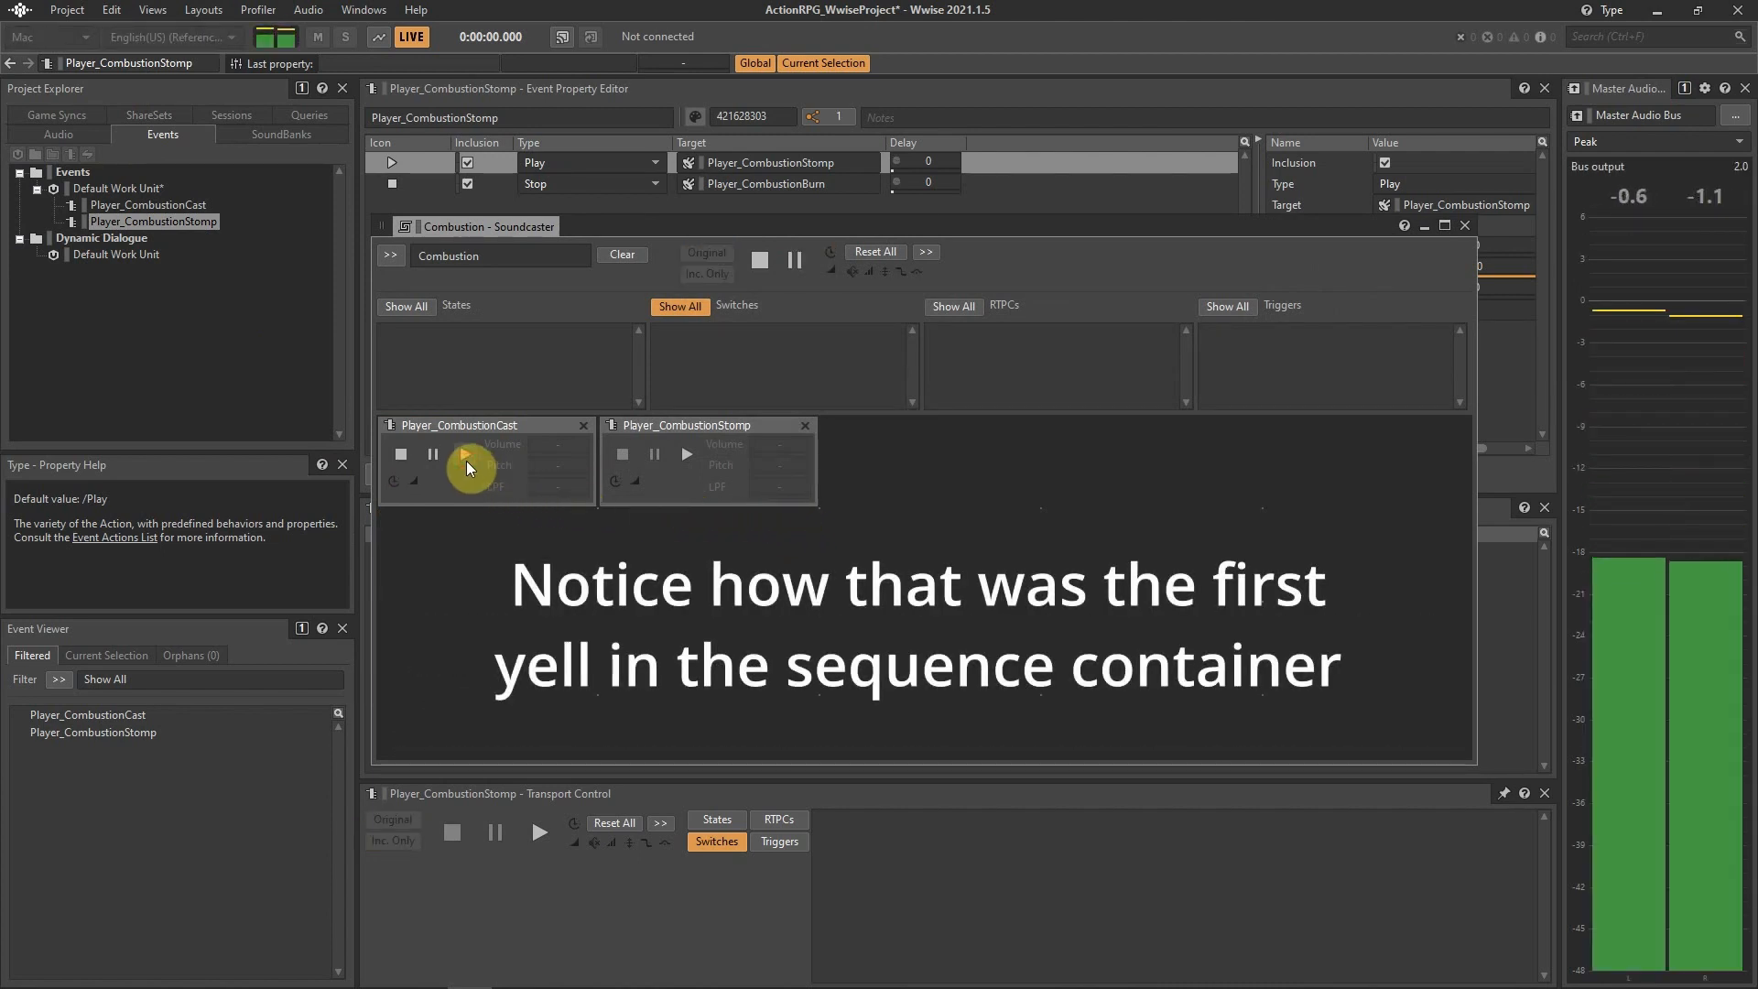
click(688, 457)
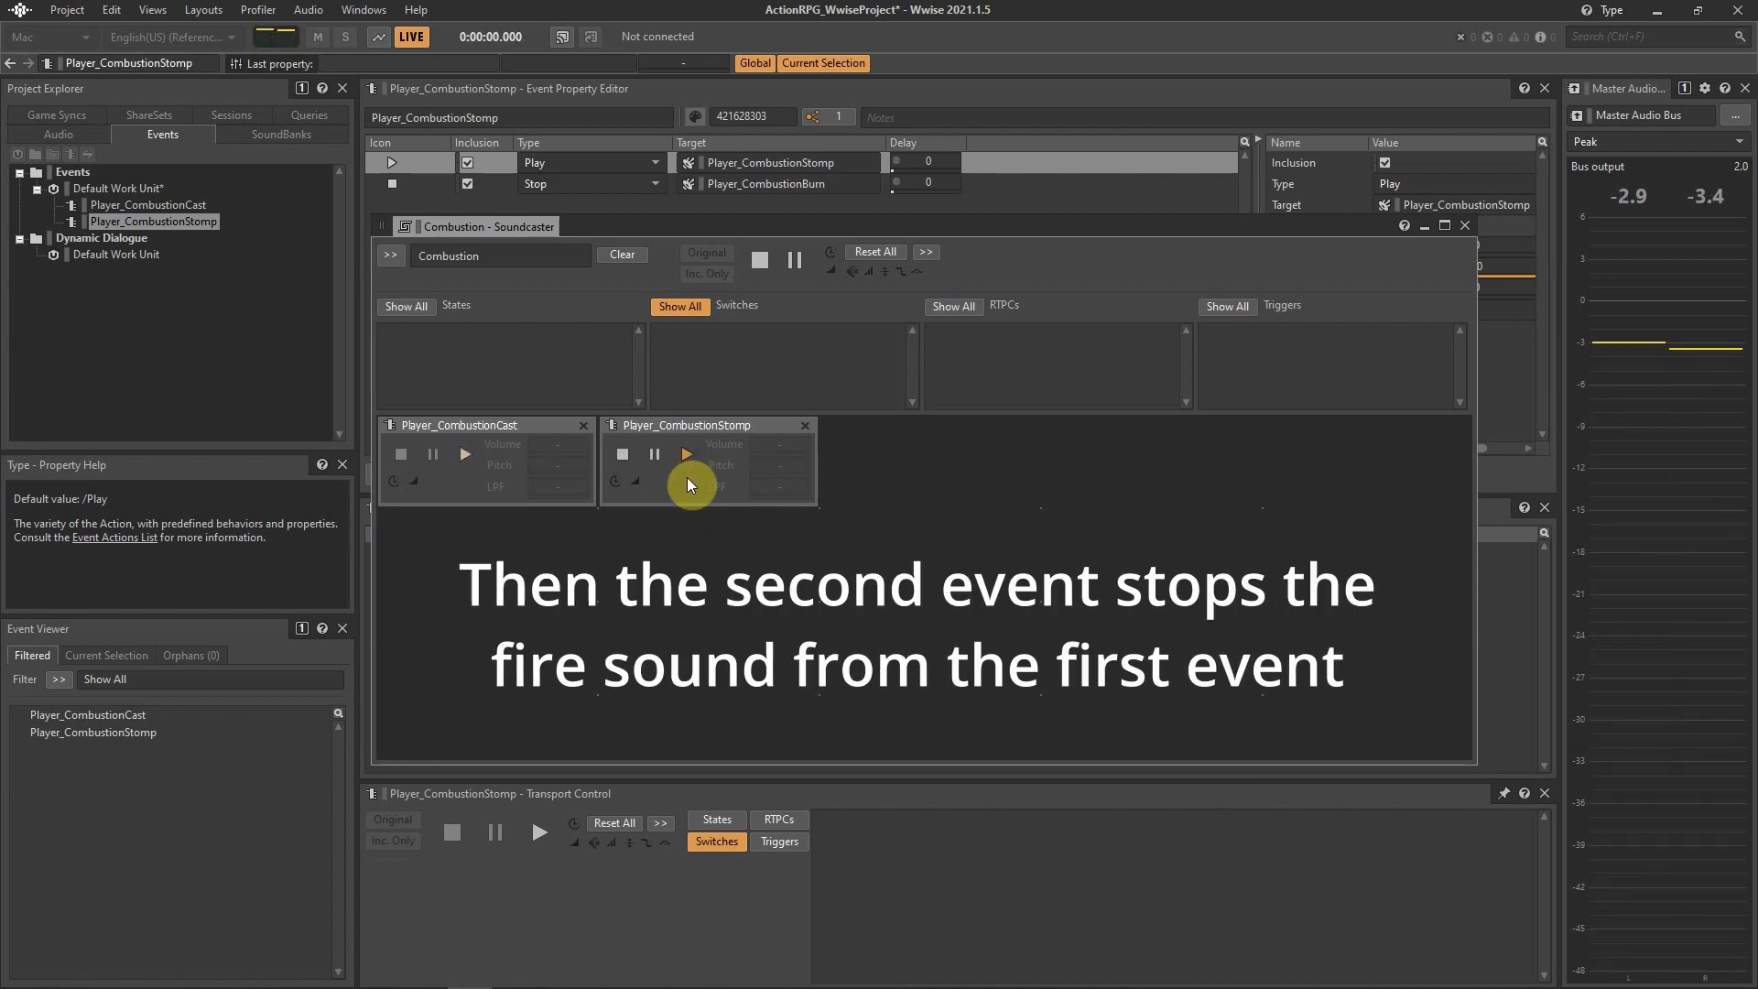
click(460, 452)
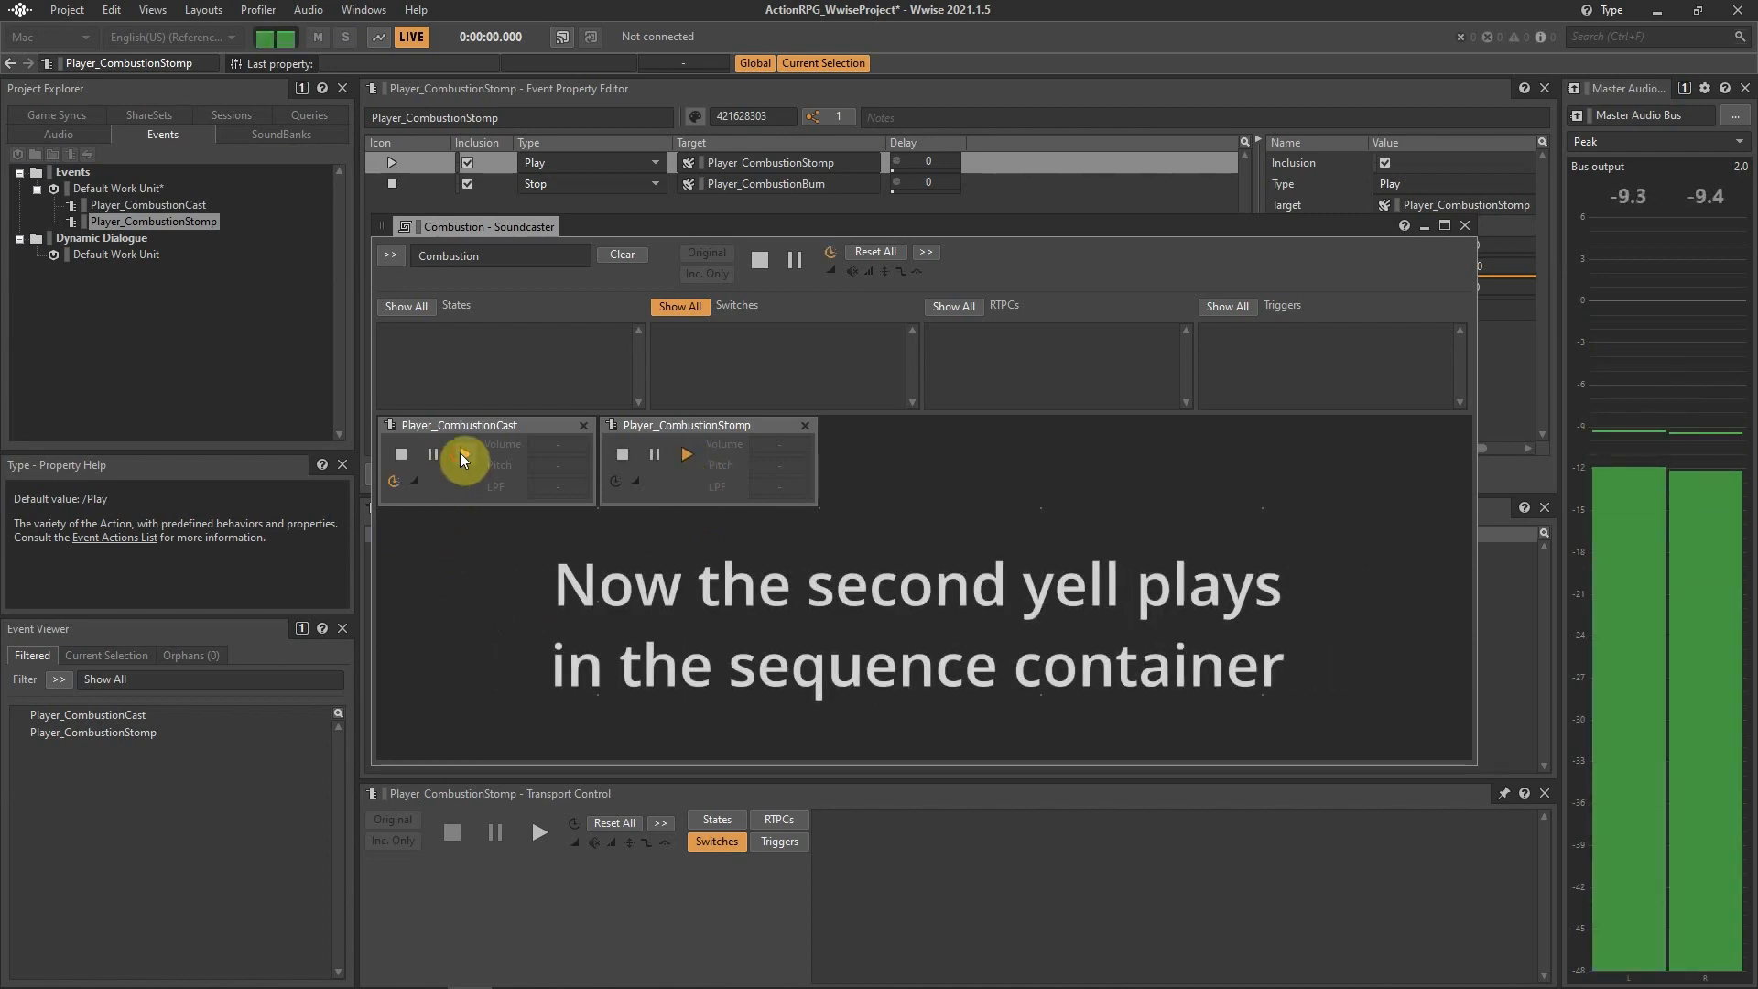
click(691, 458)
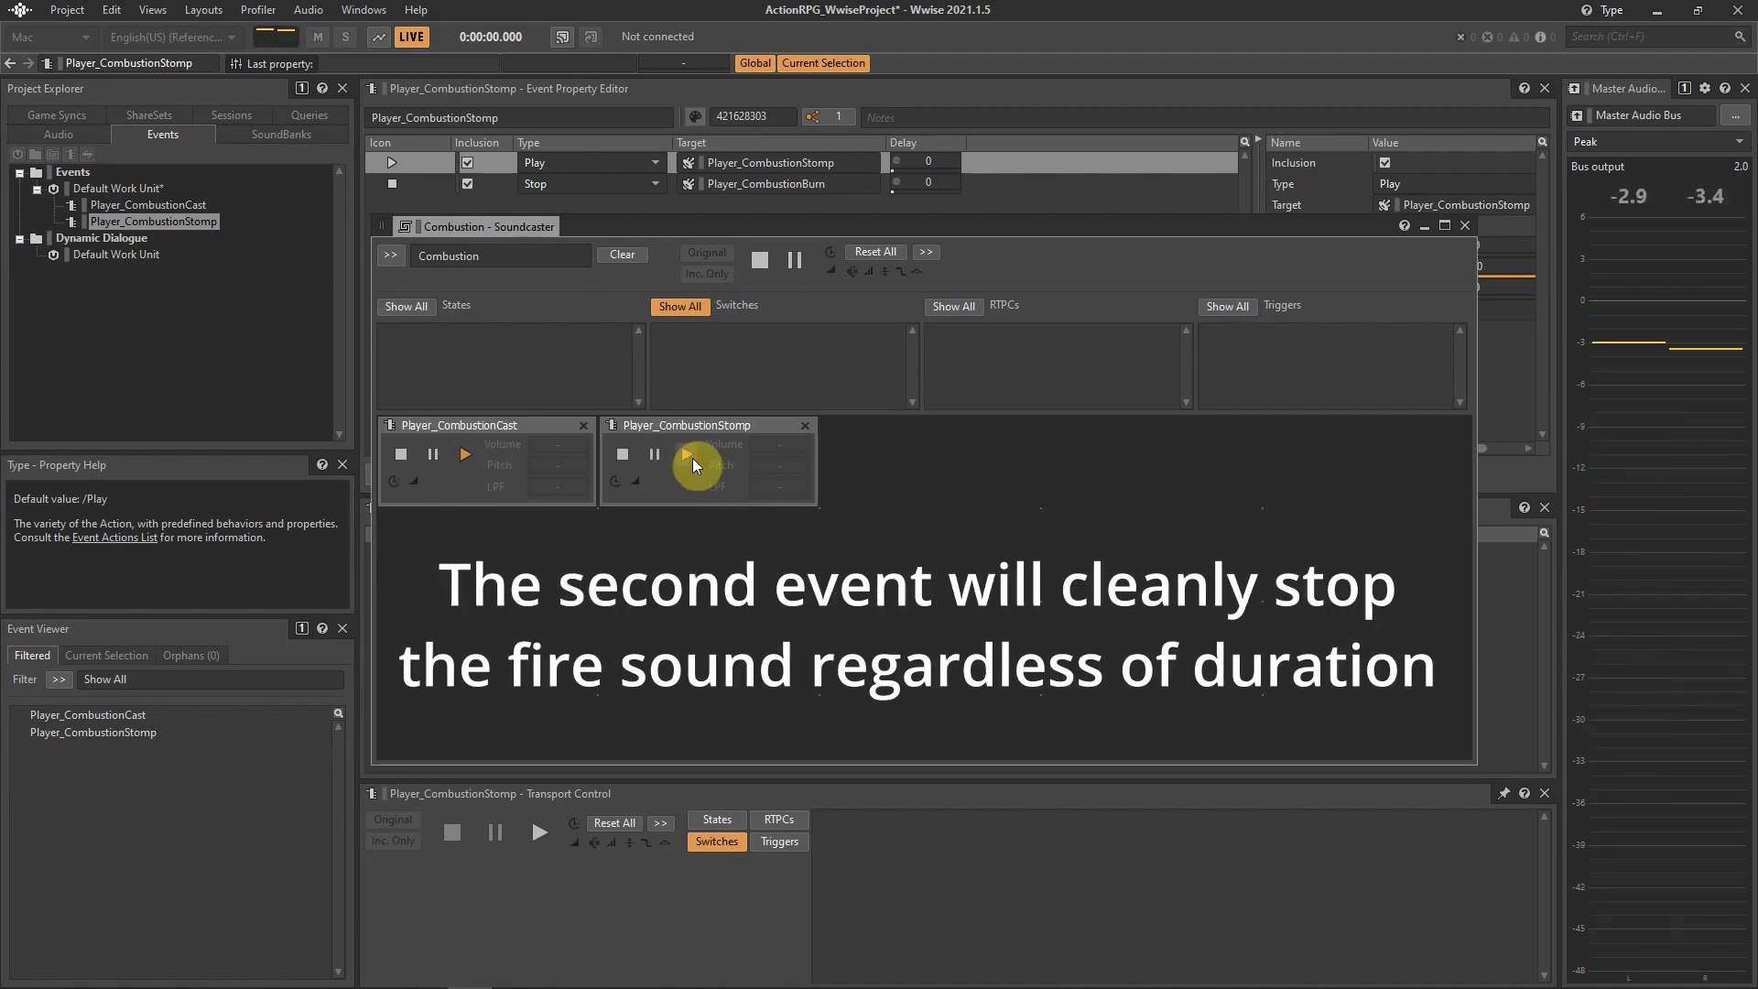
Close the Soundcaster session and, in Unreal Editor, review the project's Wwise Integration Settings and User Settings.
click(875, 253)
click(1464, 226)
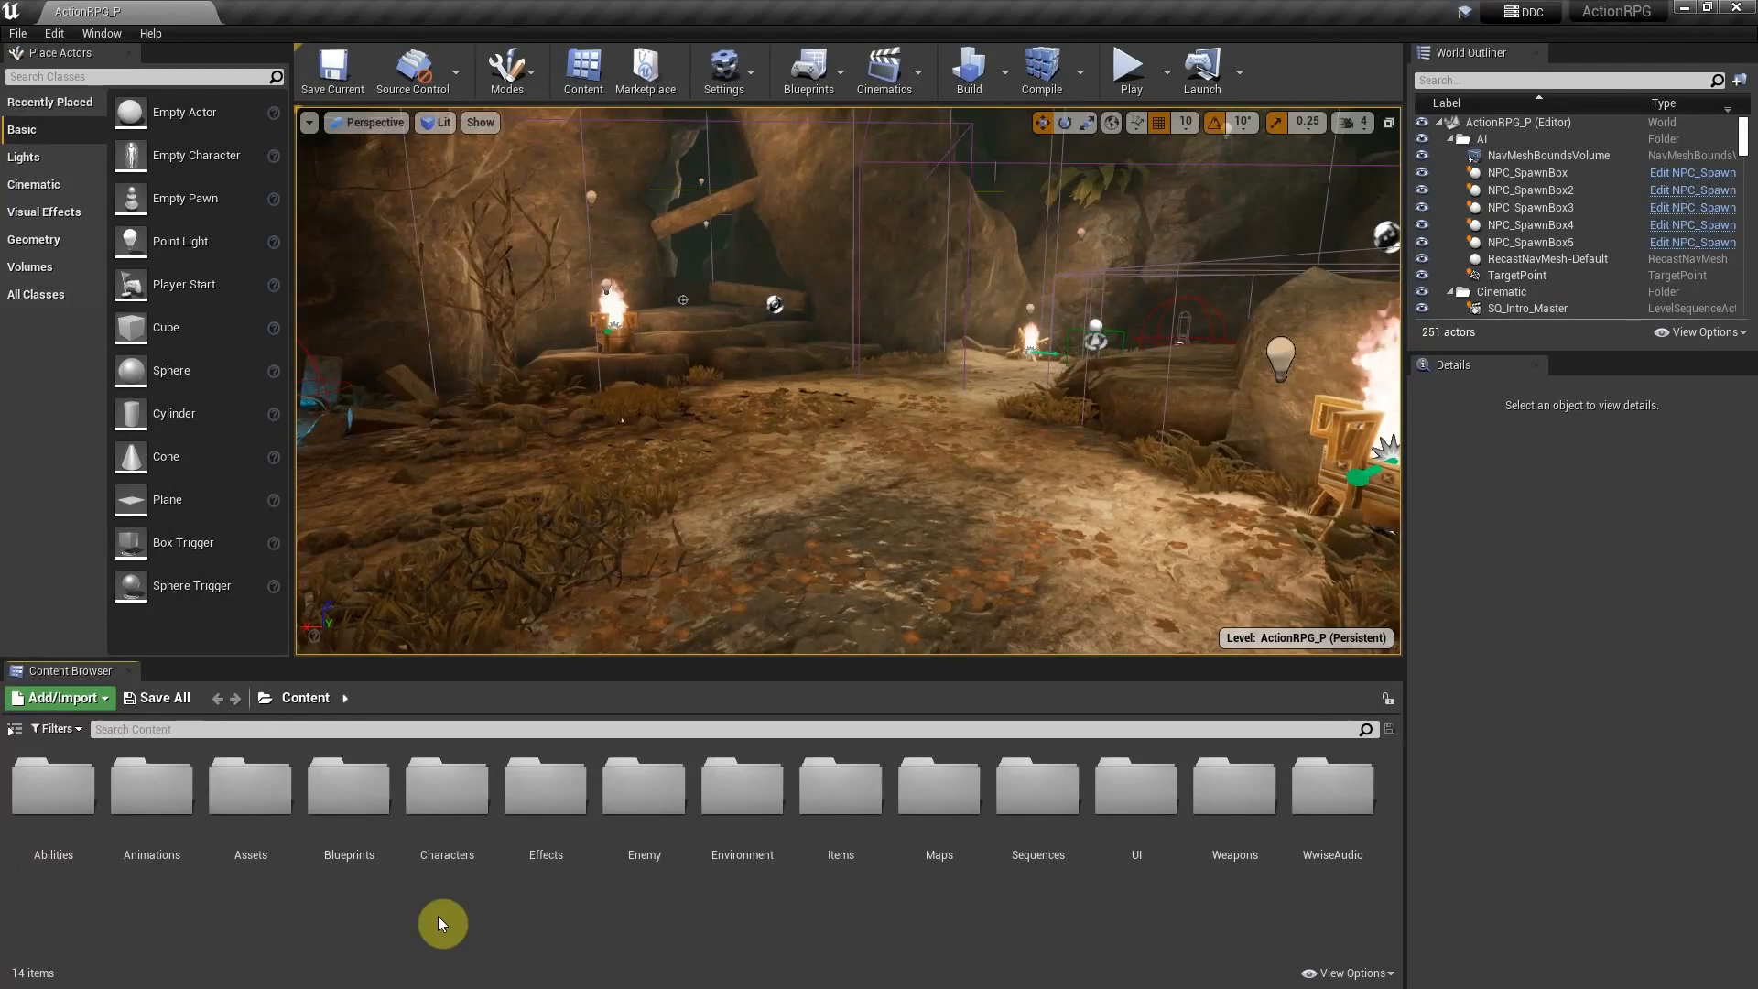
click(61, 32)
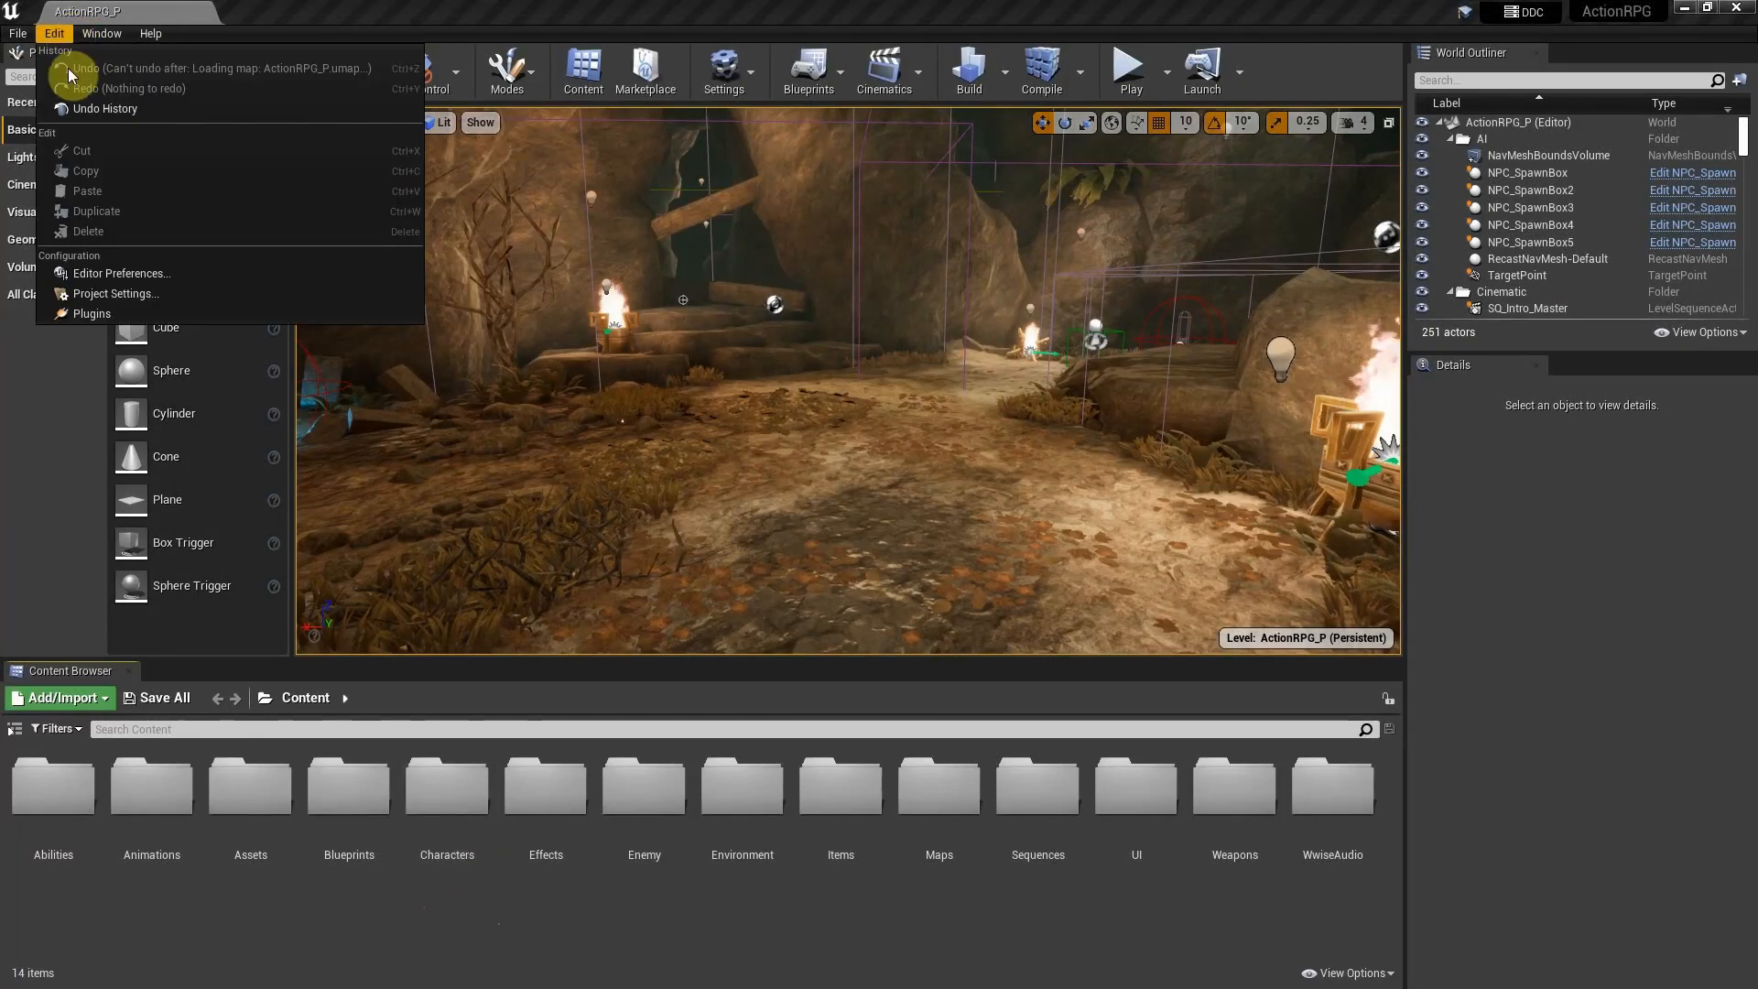
click(137, 293)
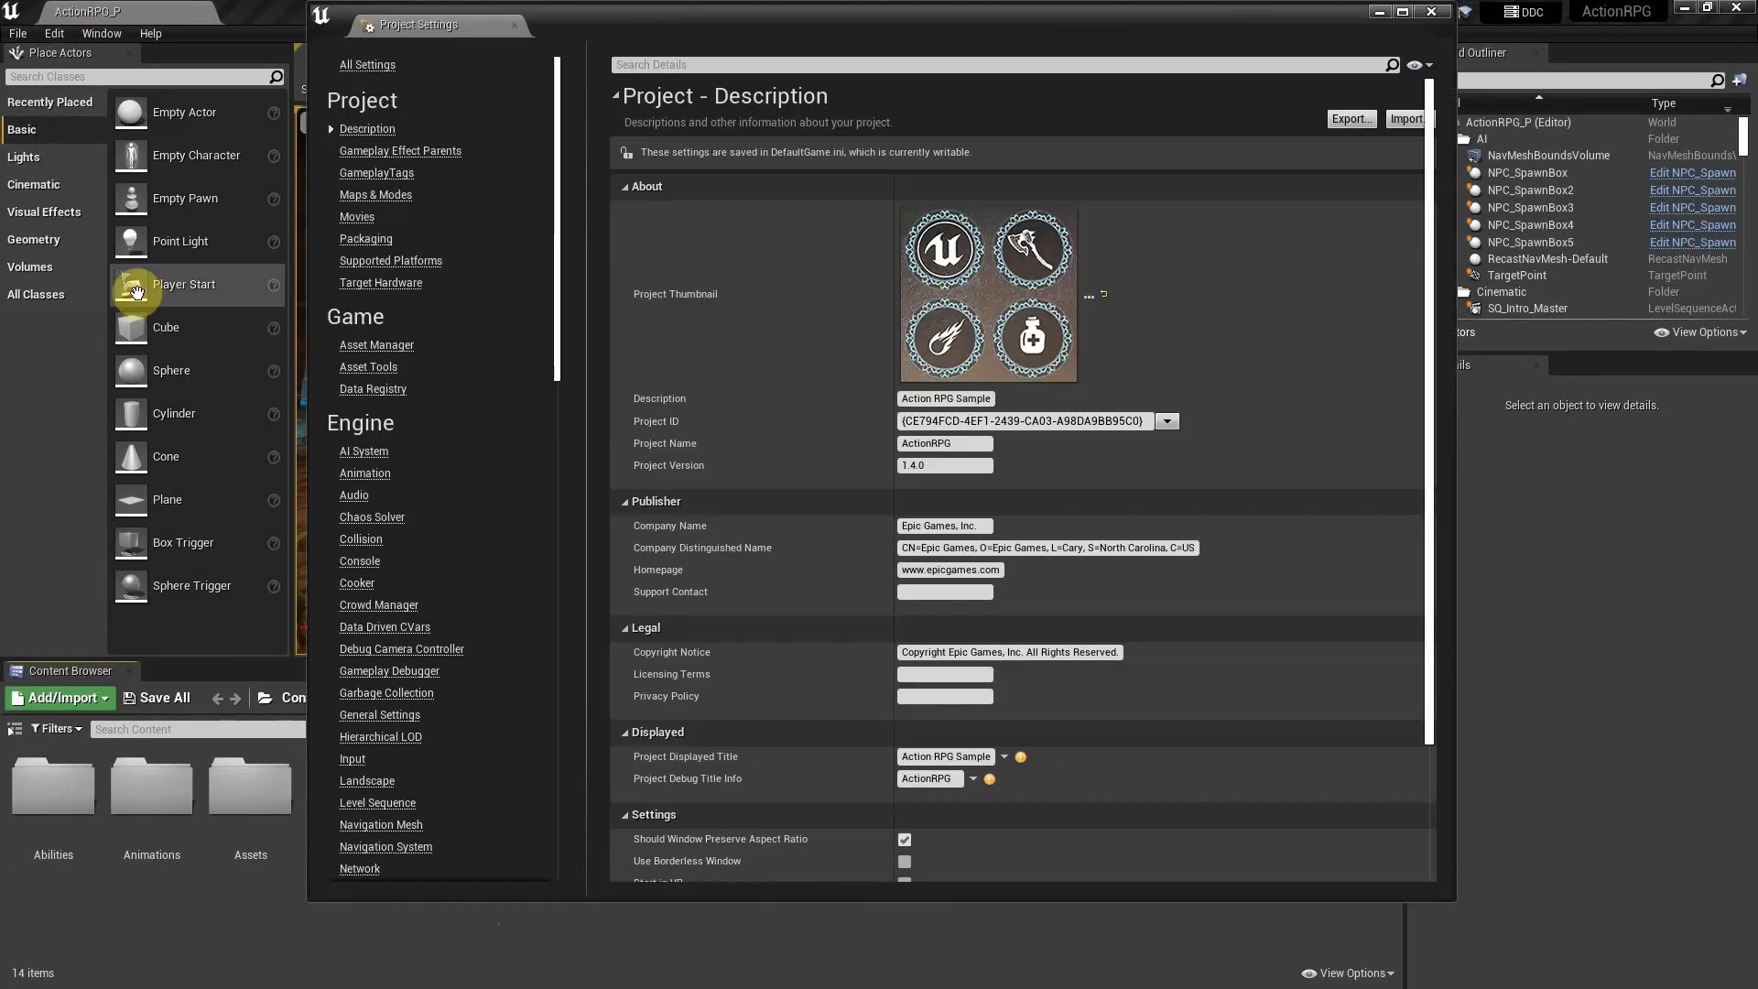
drag(549, 242, 568, 813)
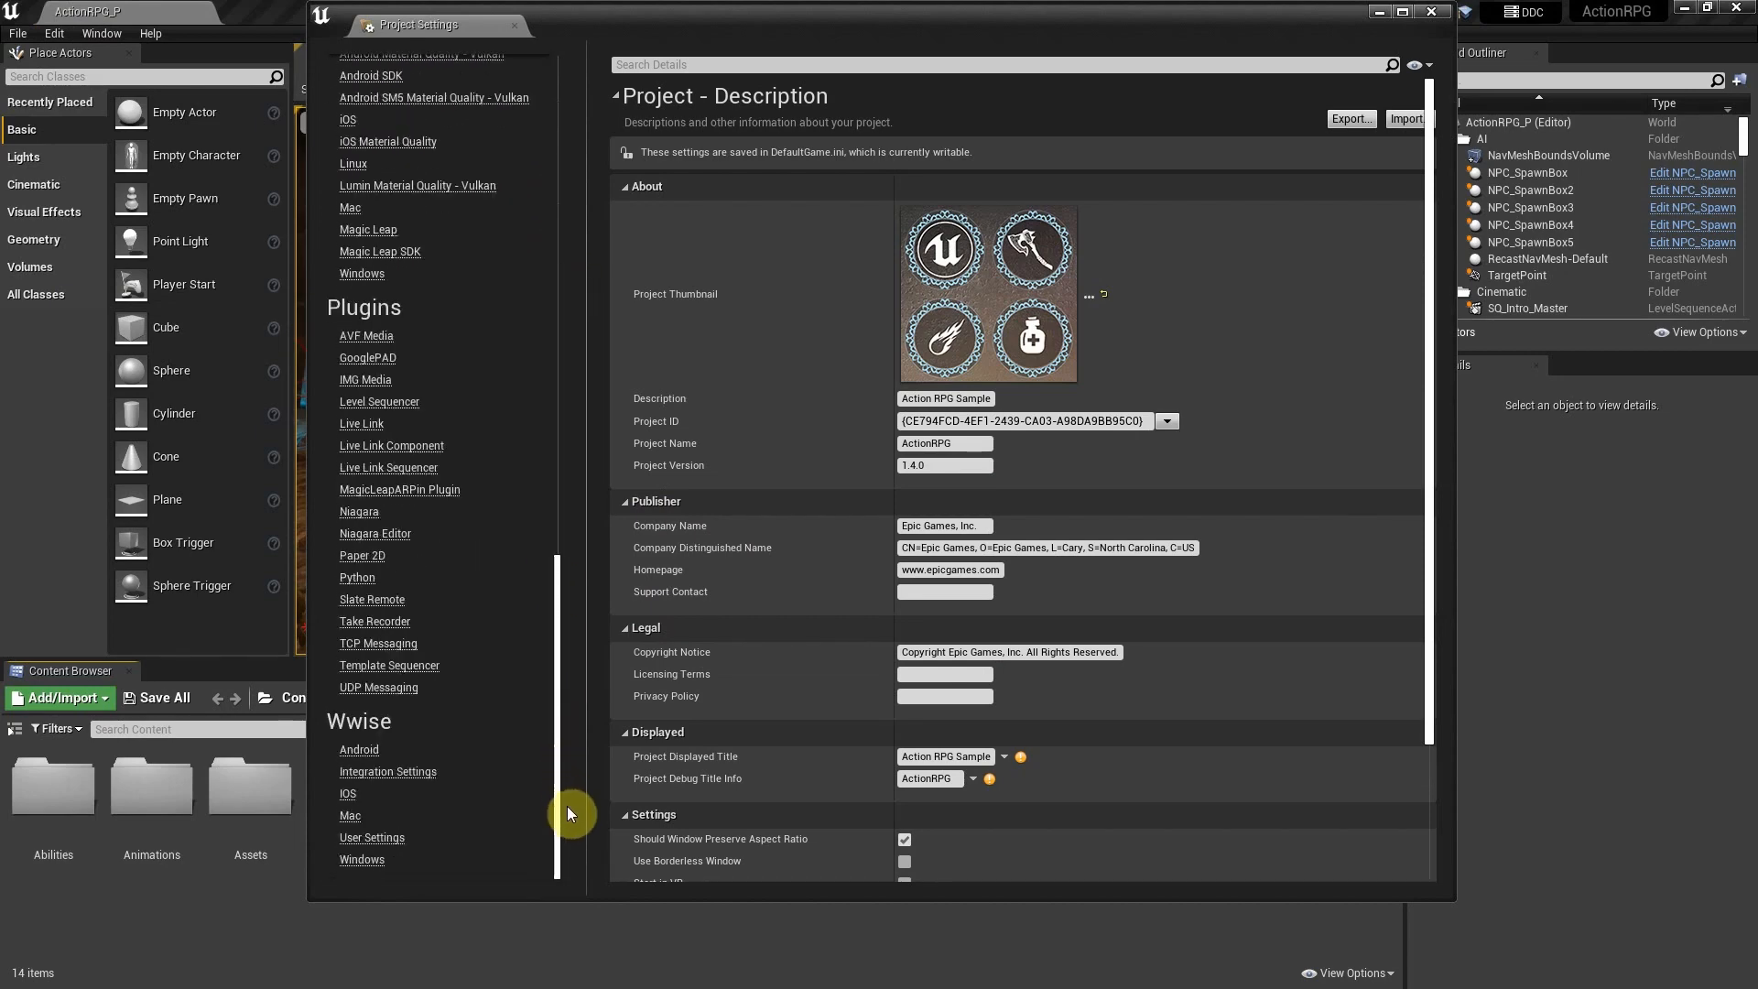
click(383, 775)
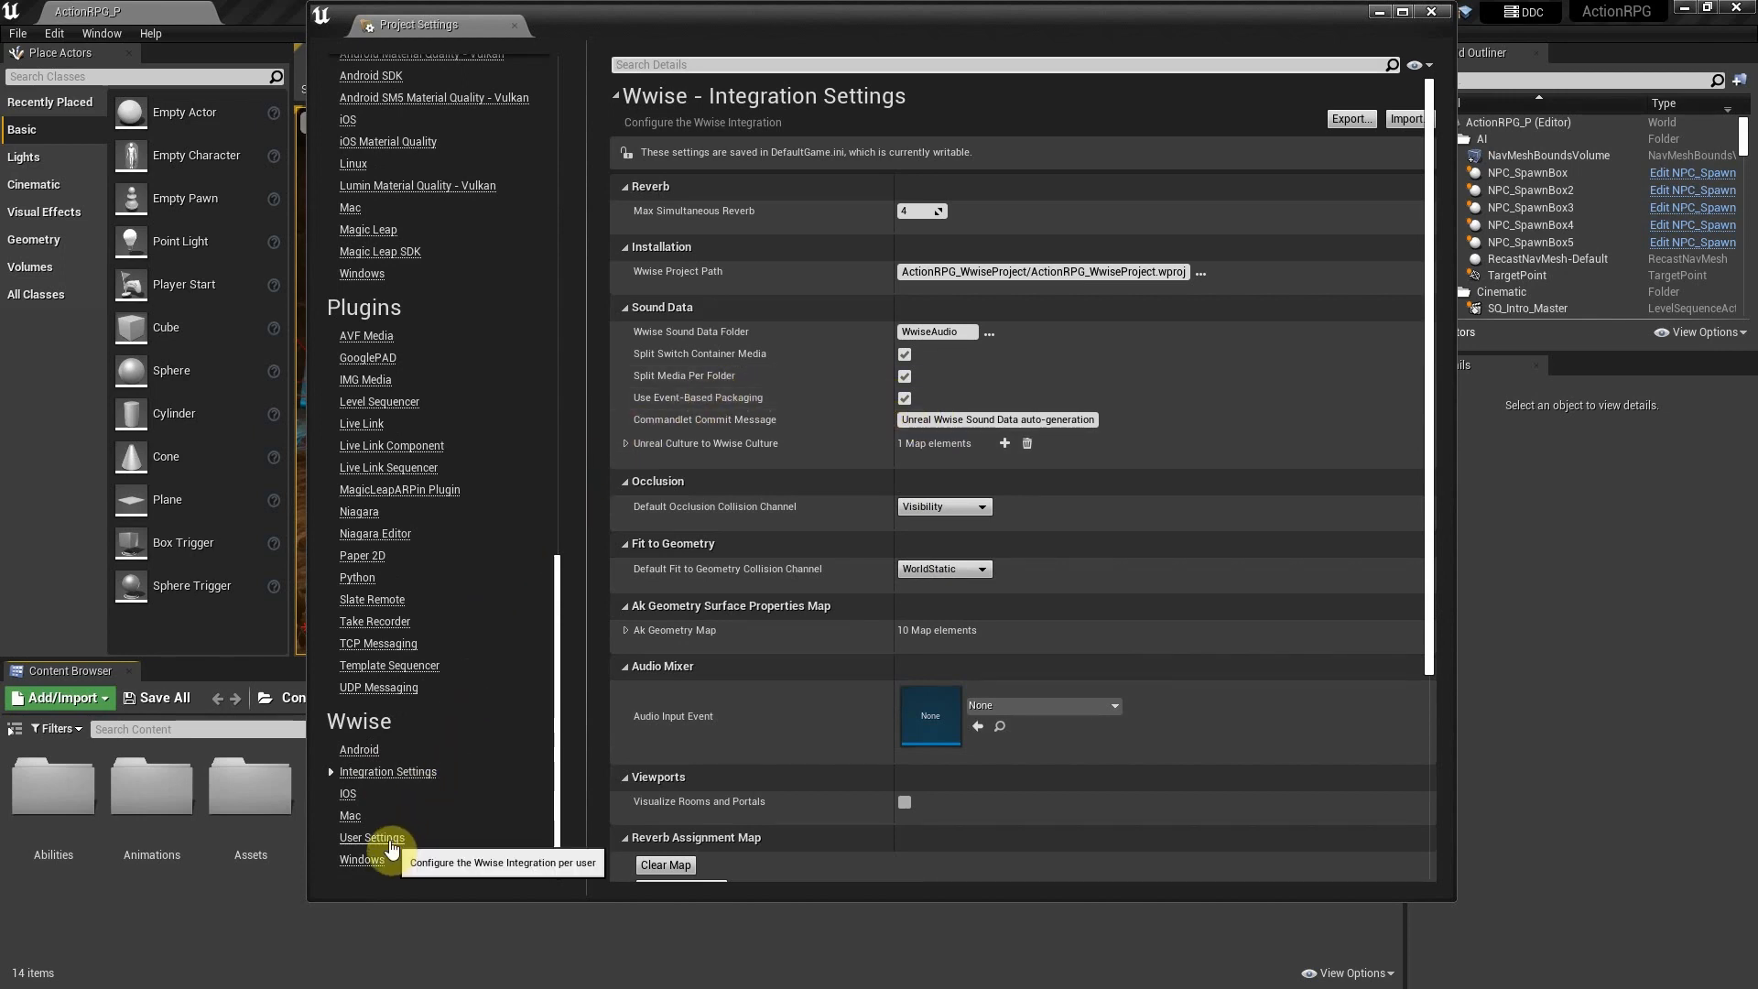
click(373, 839)
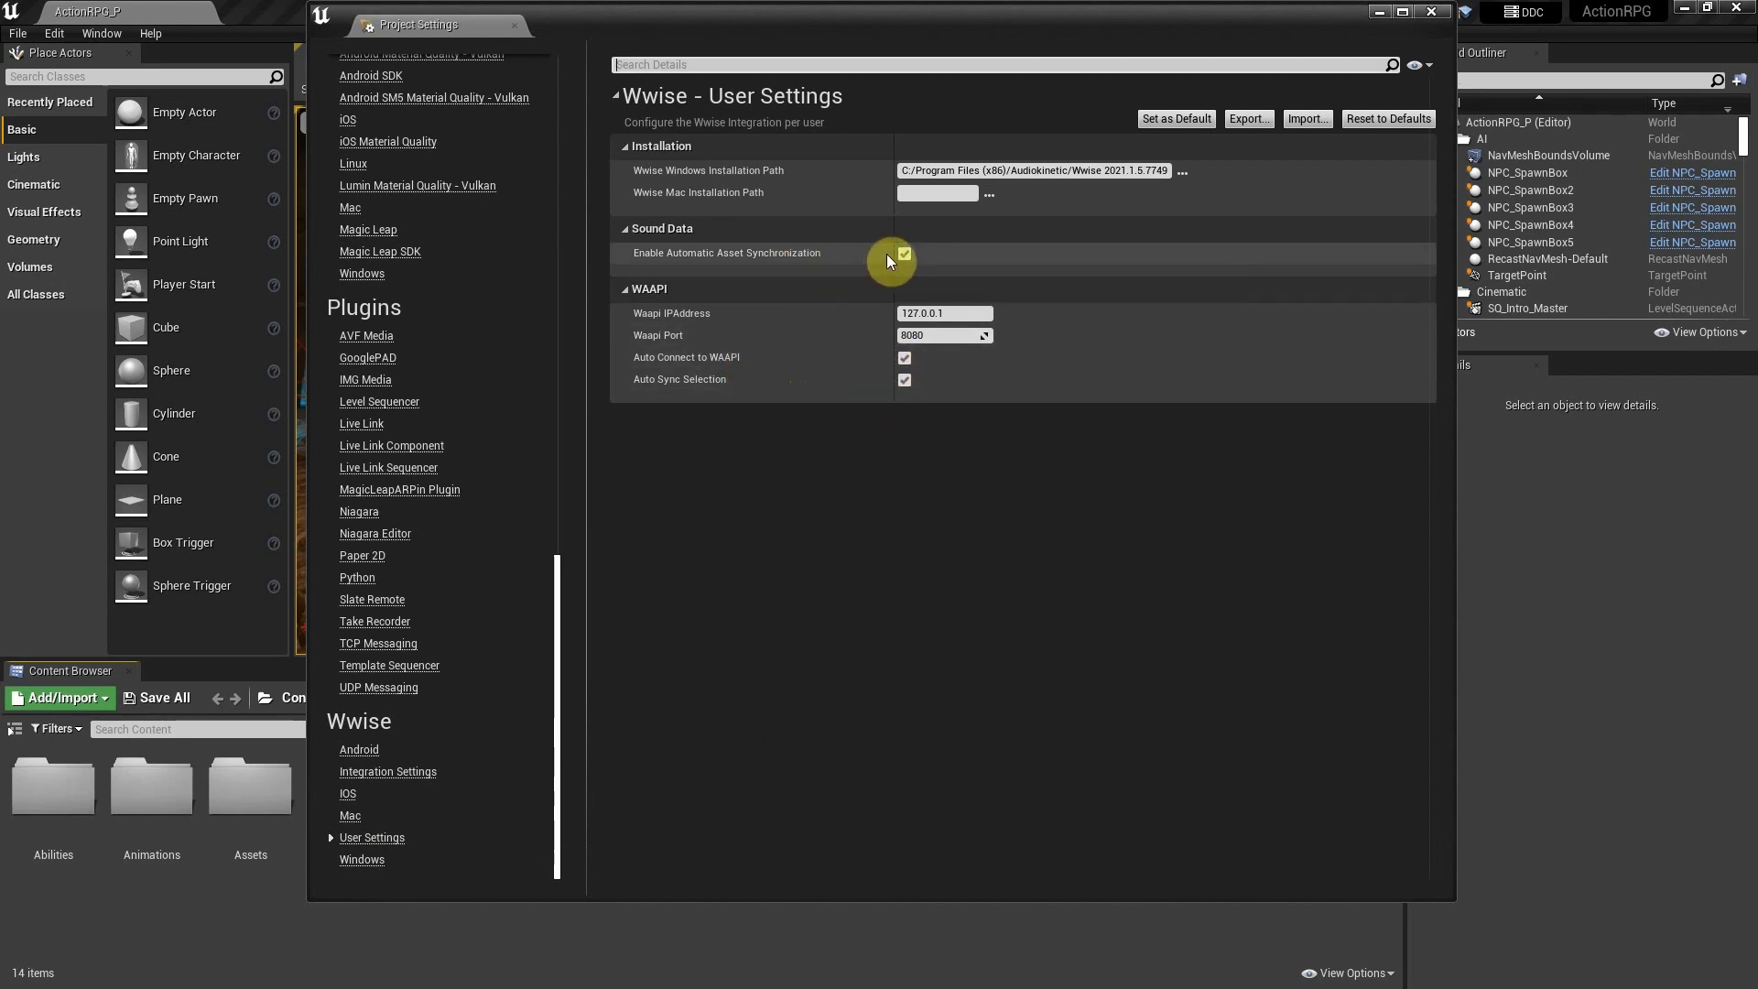
click(1433, 12)
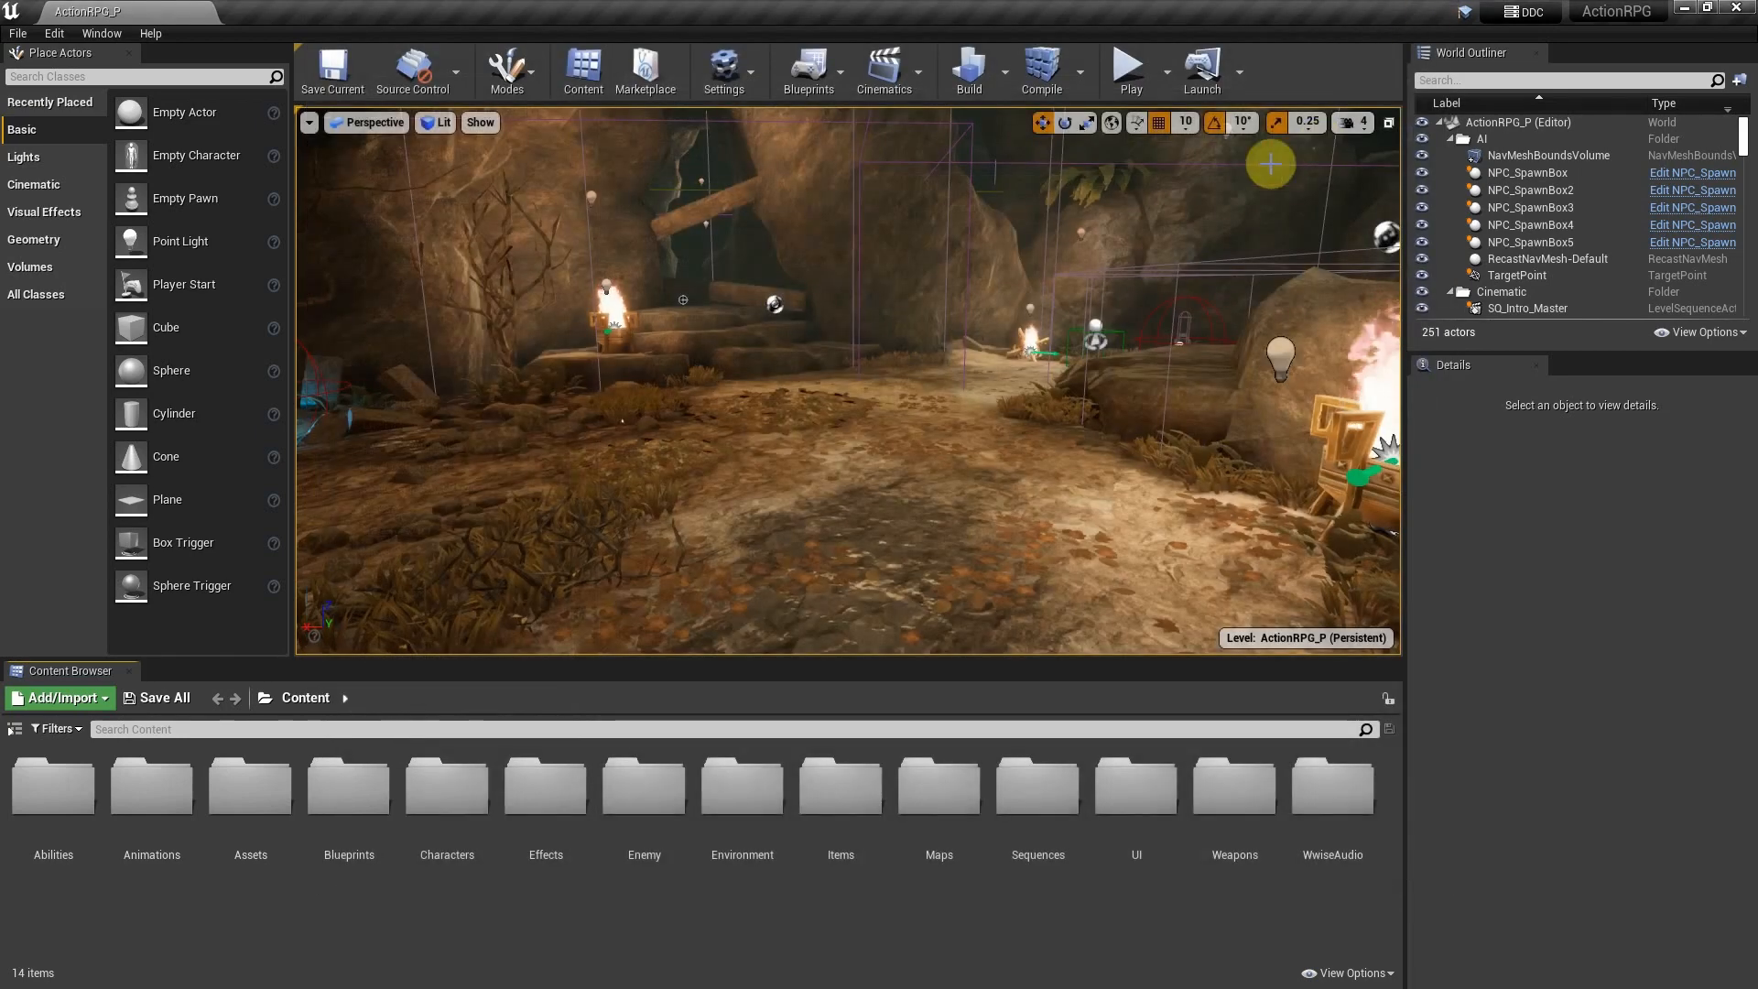
Select the Windows platform and English(US) language for Generate Sound Data, and dismiss the dialog without generating.
click(1004, 72)
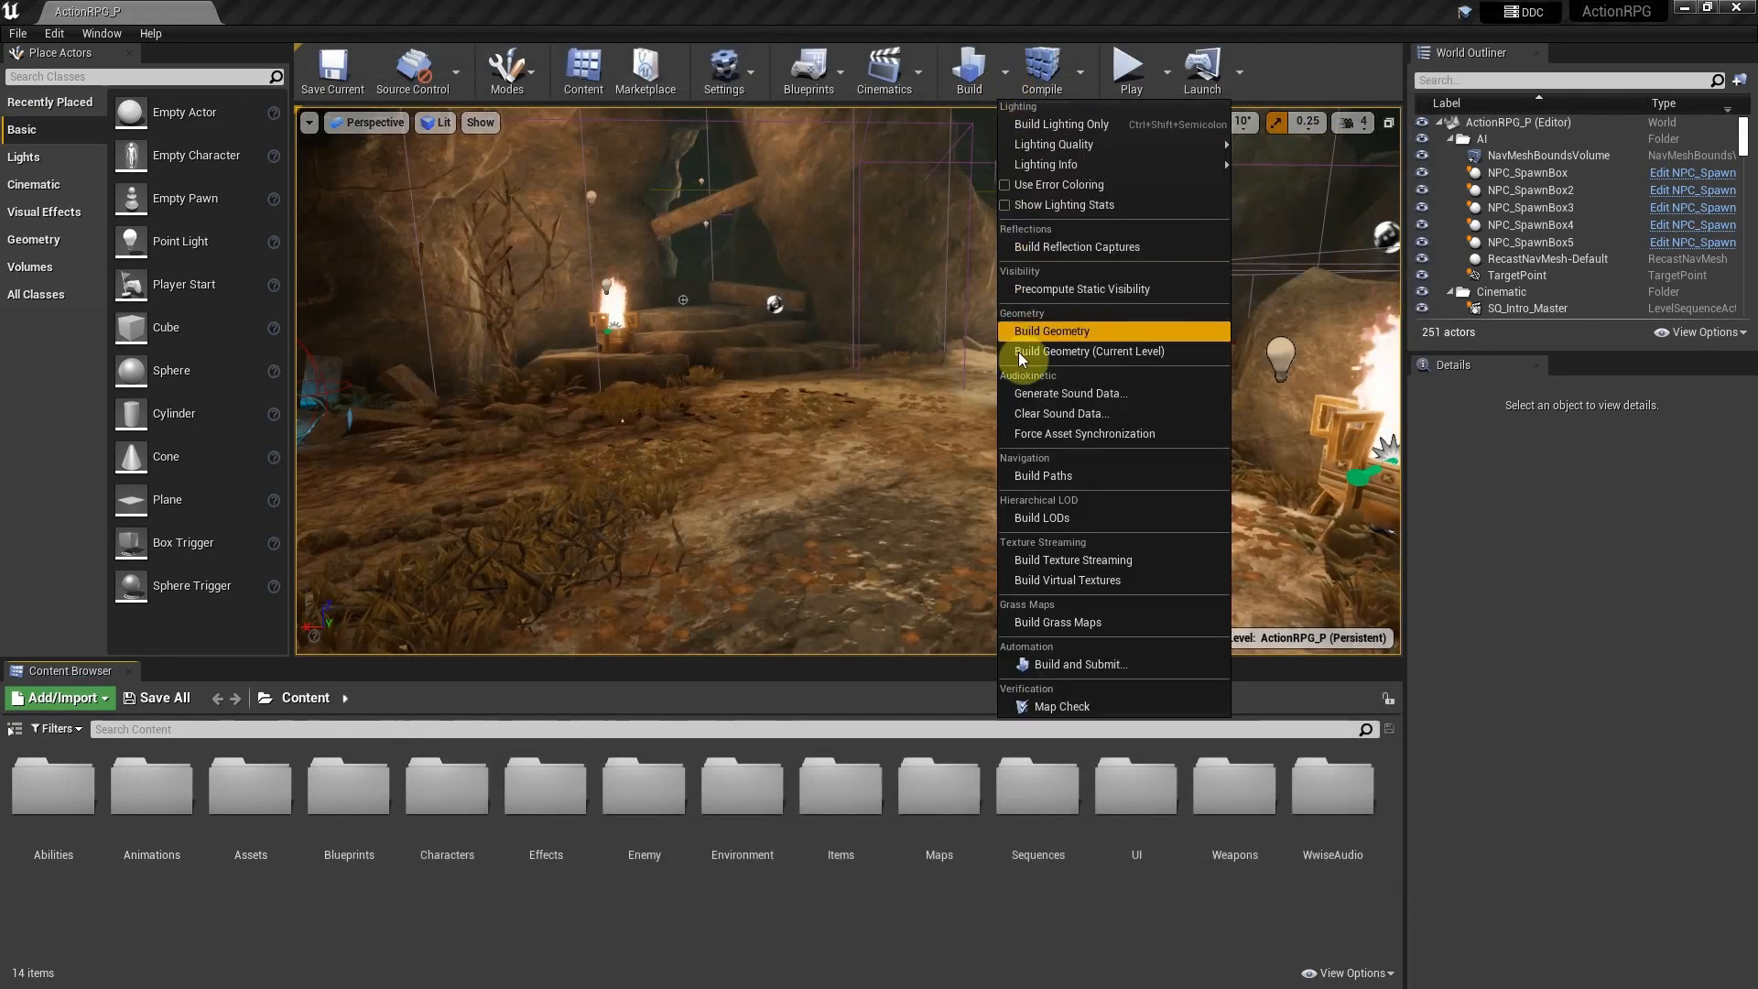
click(1062, 393)
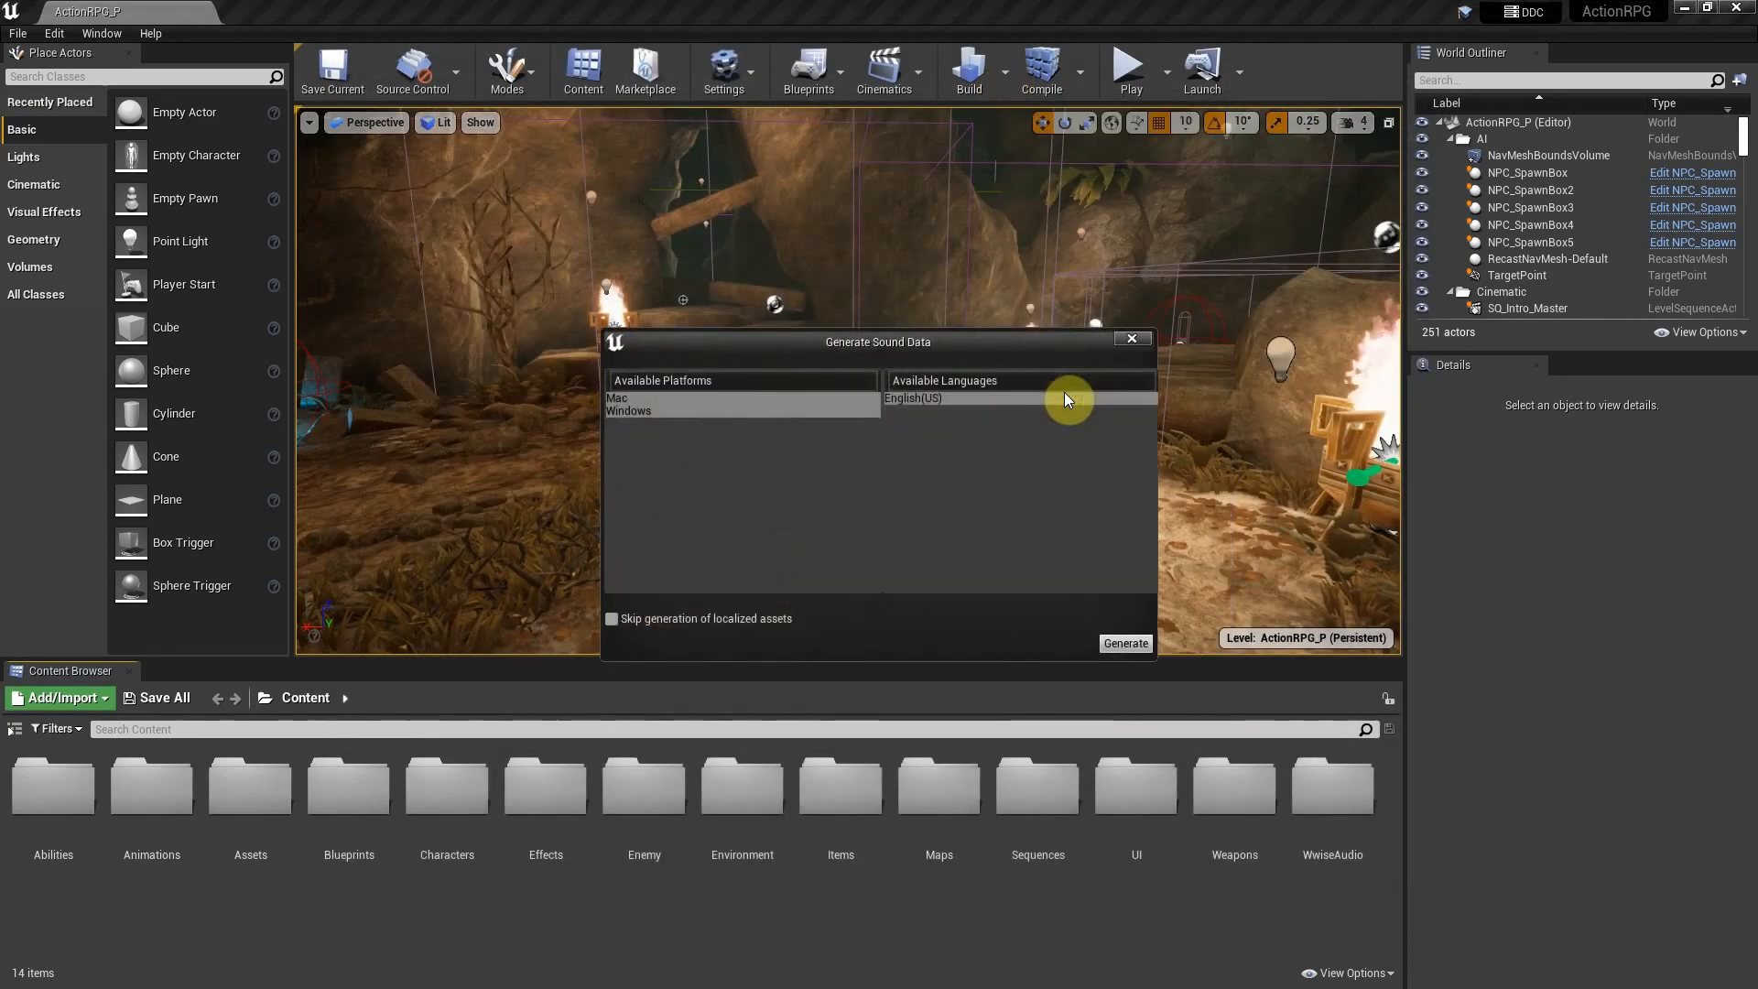
click(644, 410)
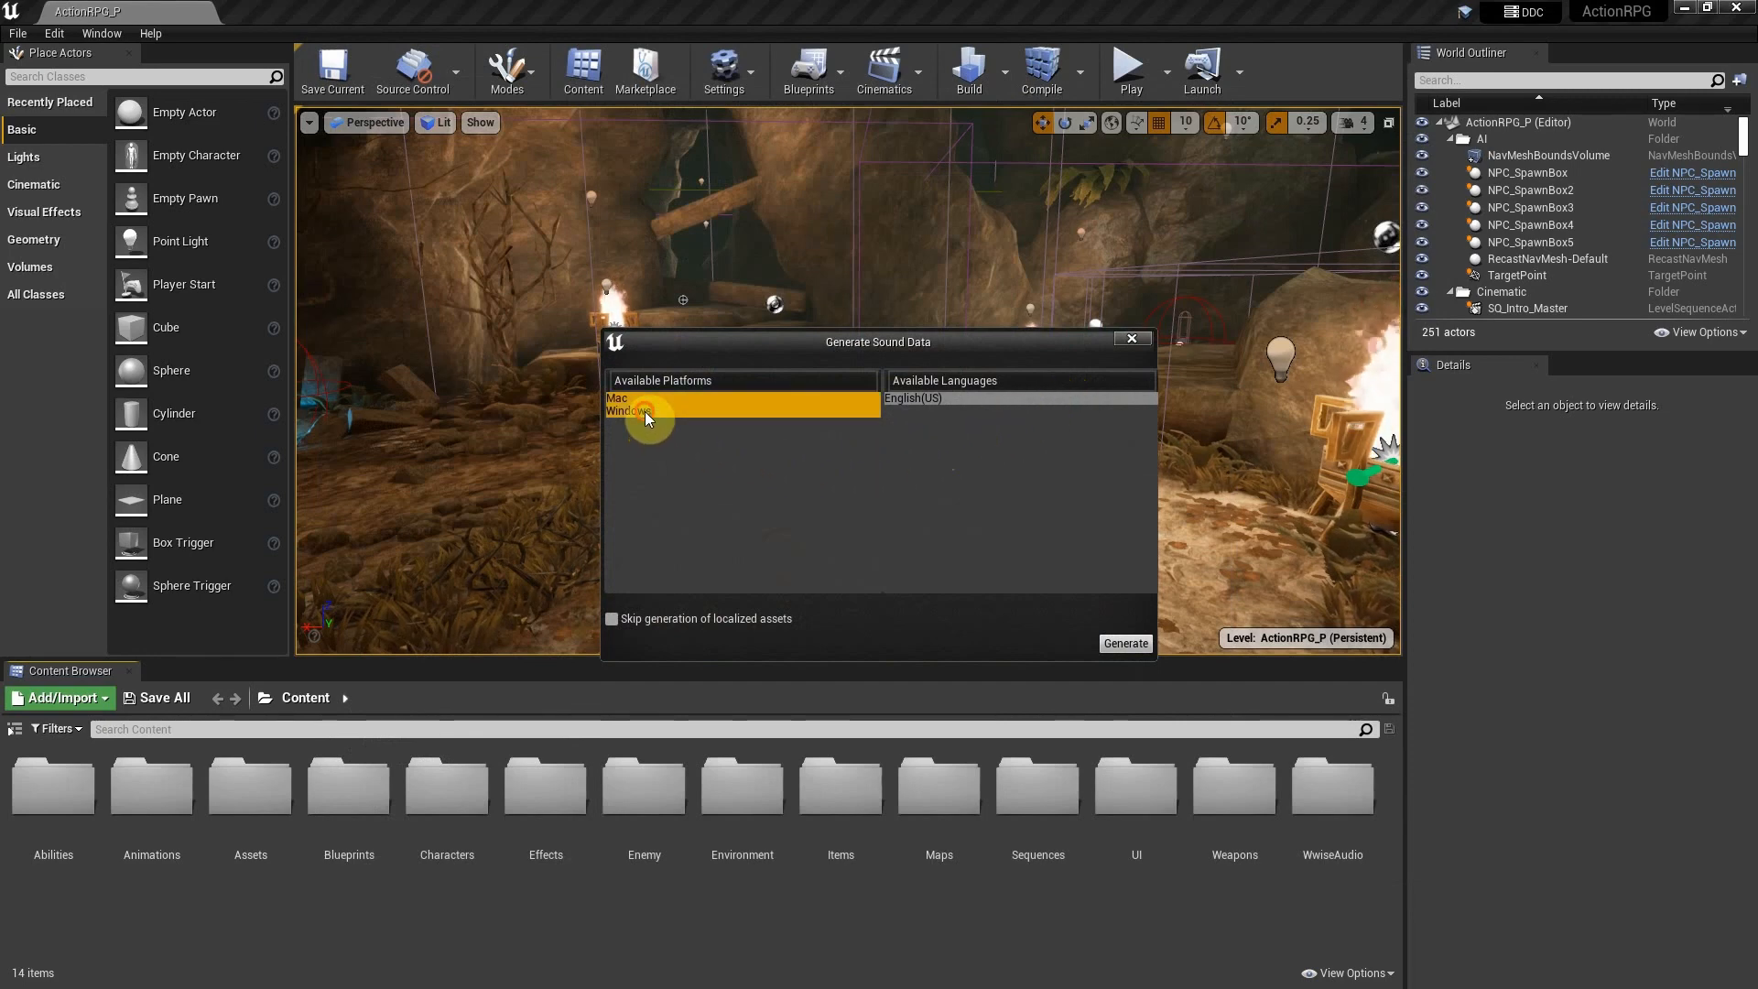
click(965, 398)
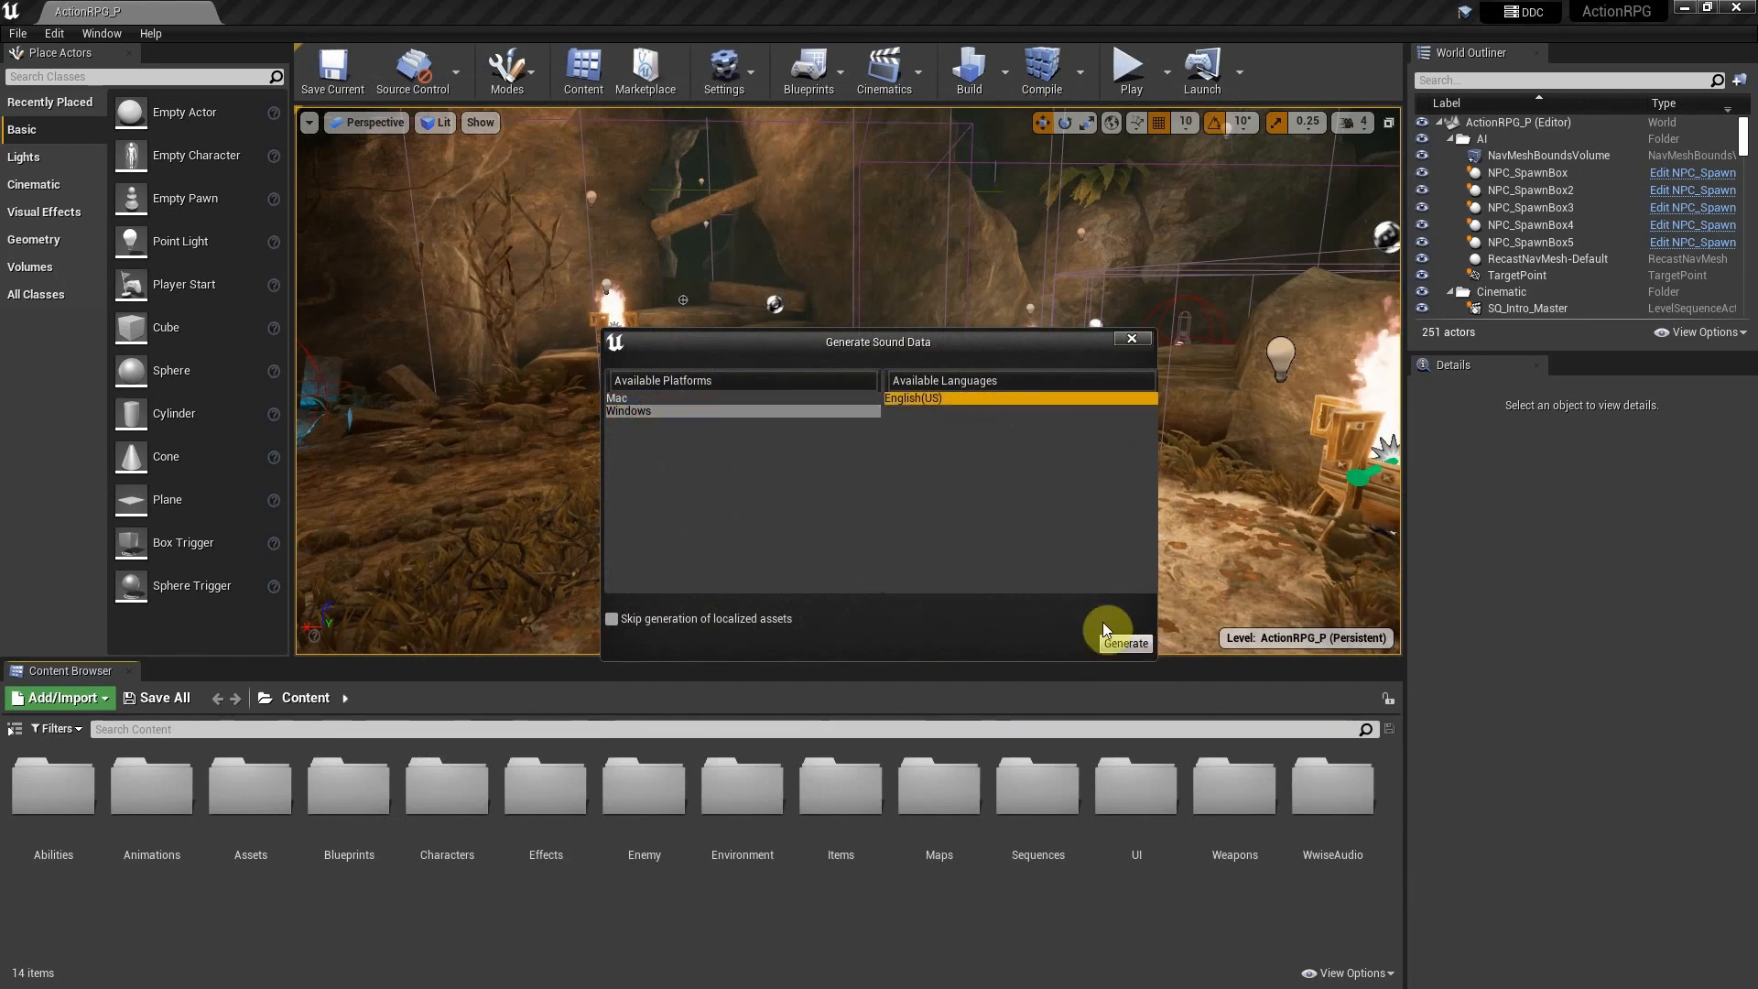
click(1125, 341)
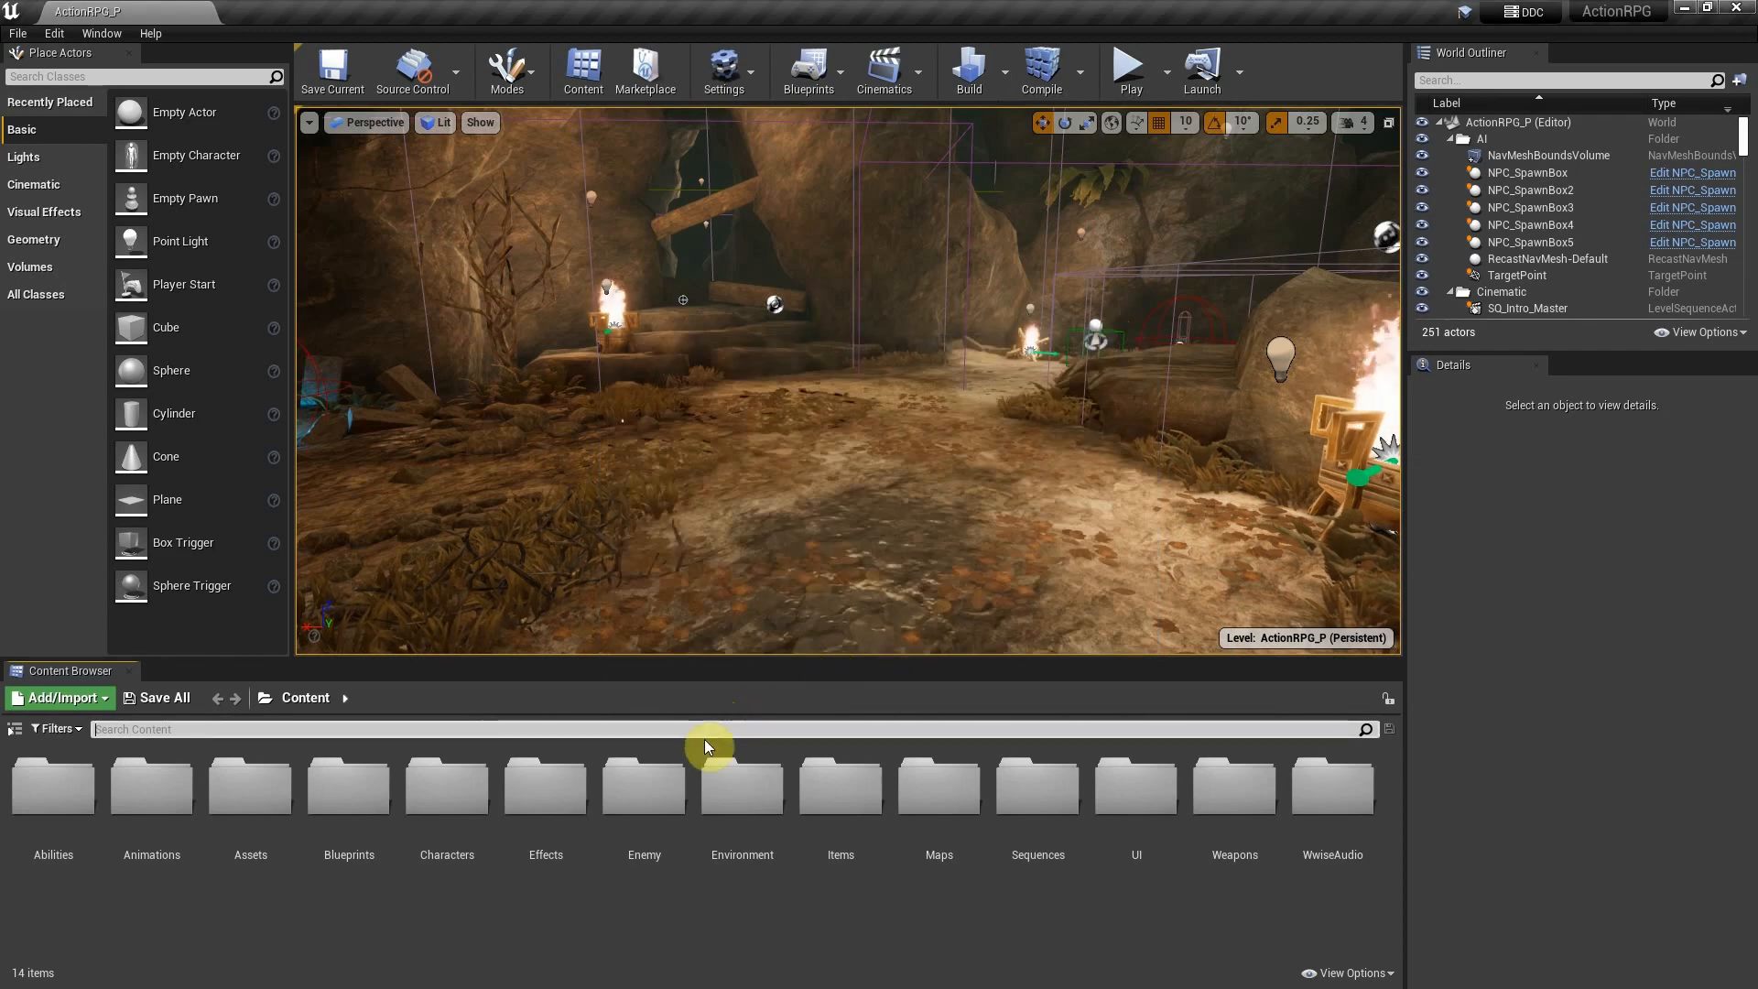
Search the content for "combust", open the AM_Skill_Combust montage and add a new notify track.
text(combust)
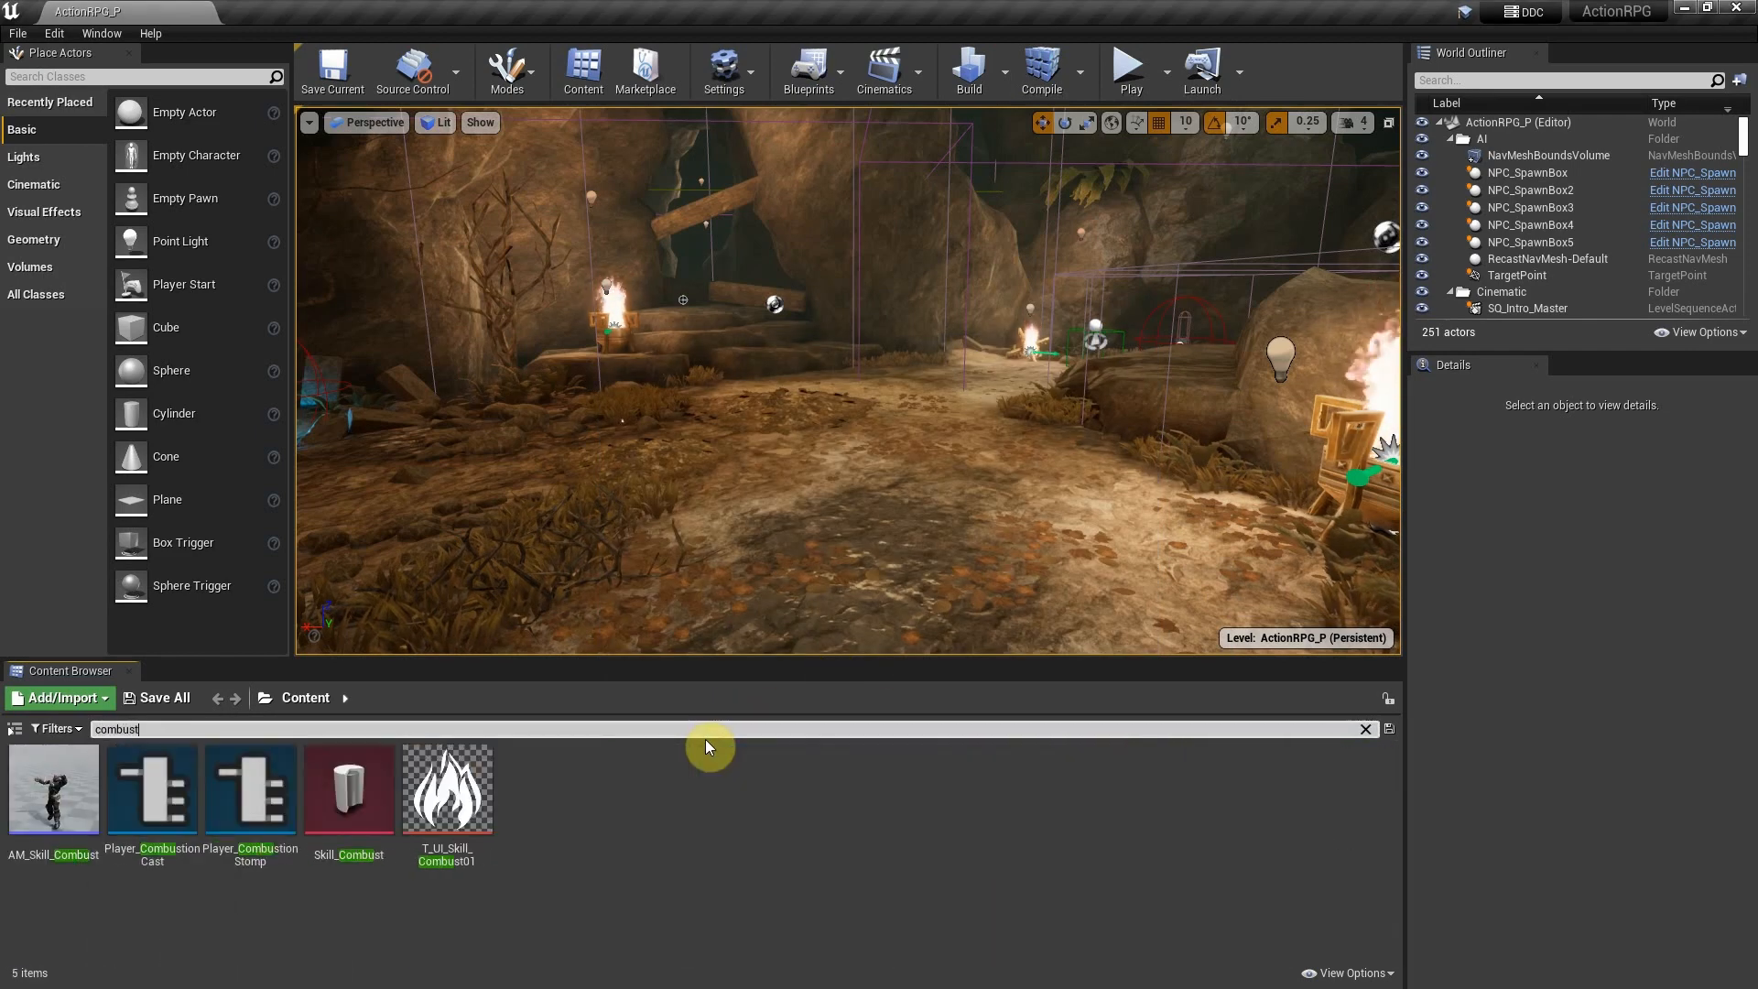
double_click(32, 807)
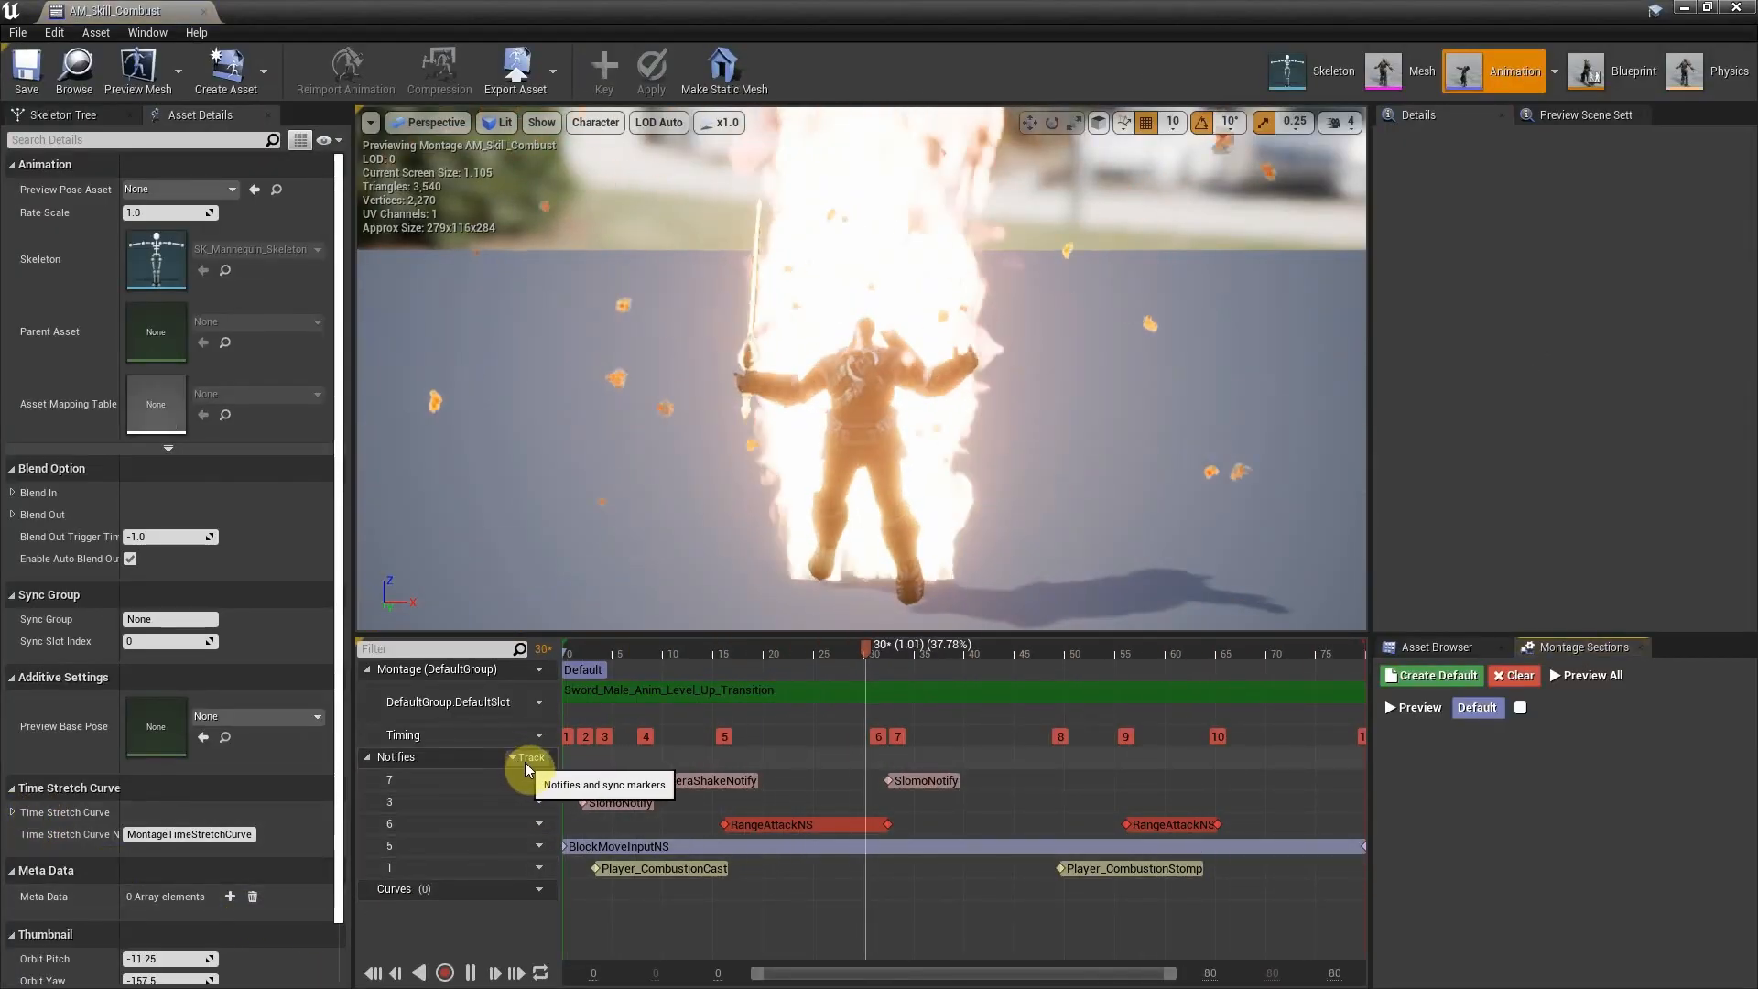
click(525, 762)
click(540, 795)
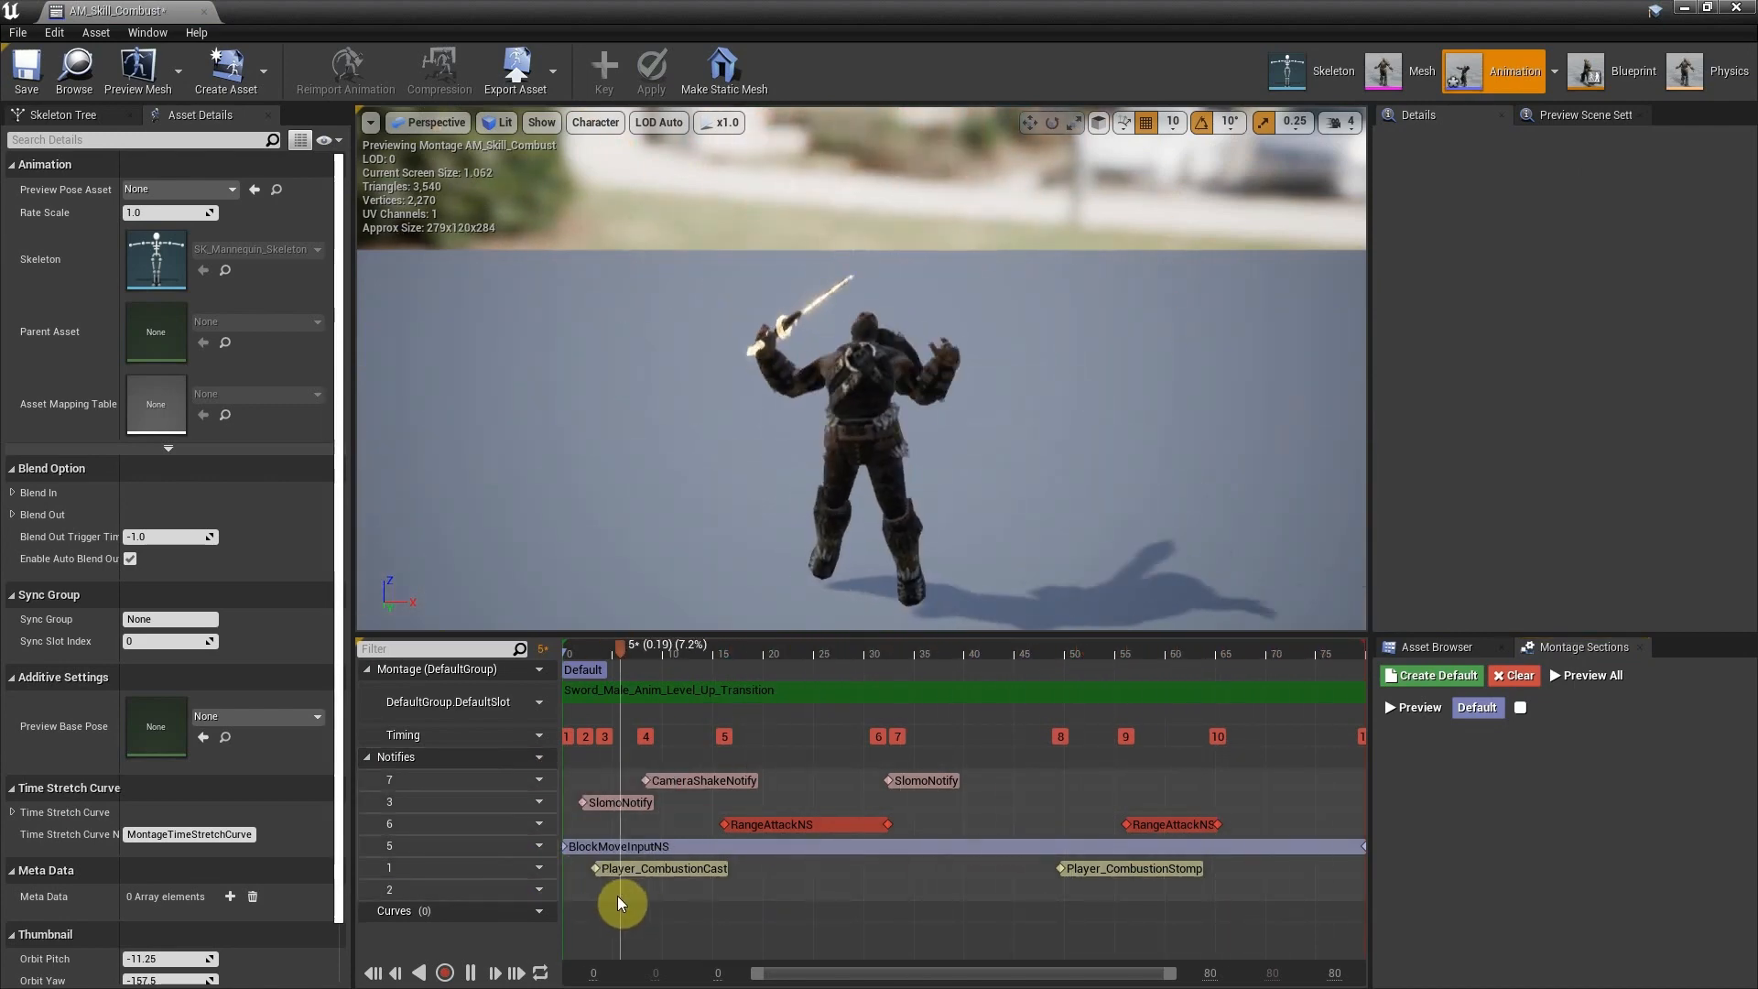
Add a new notify named Example_01 on the new track, just below Player_CombustionCast.
right_click(618, 903)
mouse_move(685, 920)
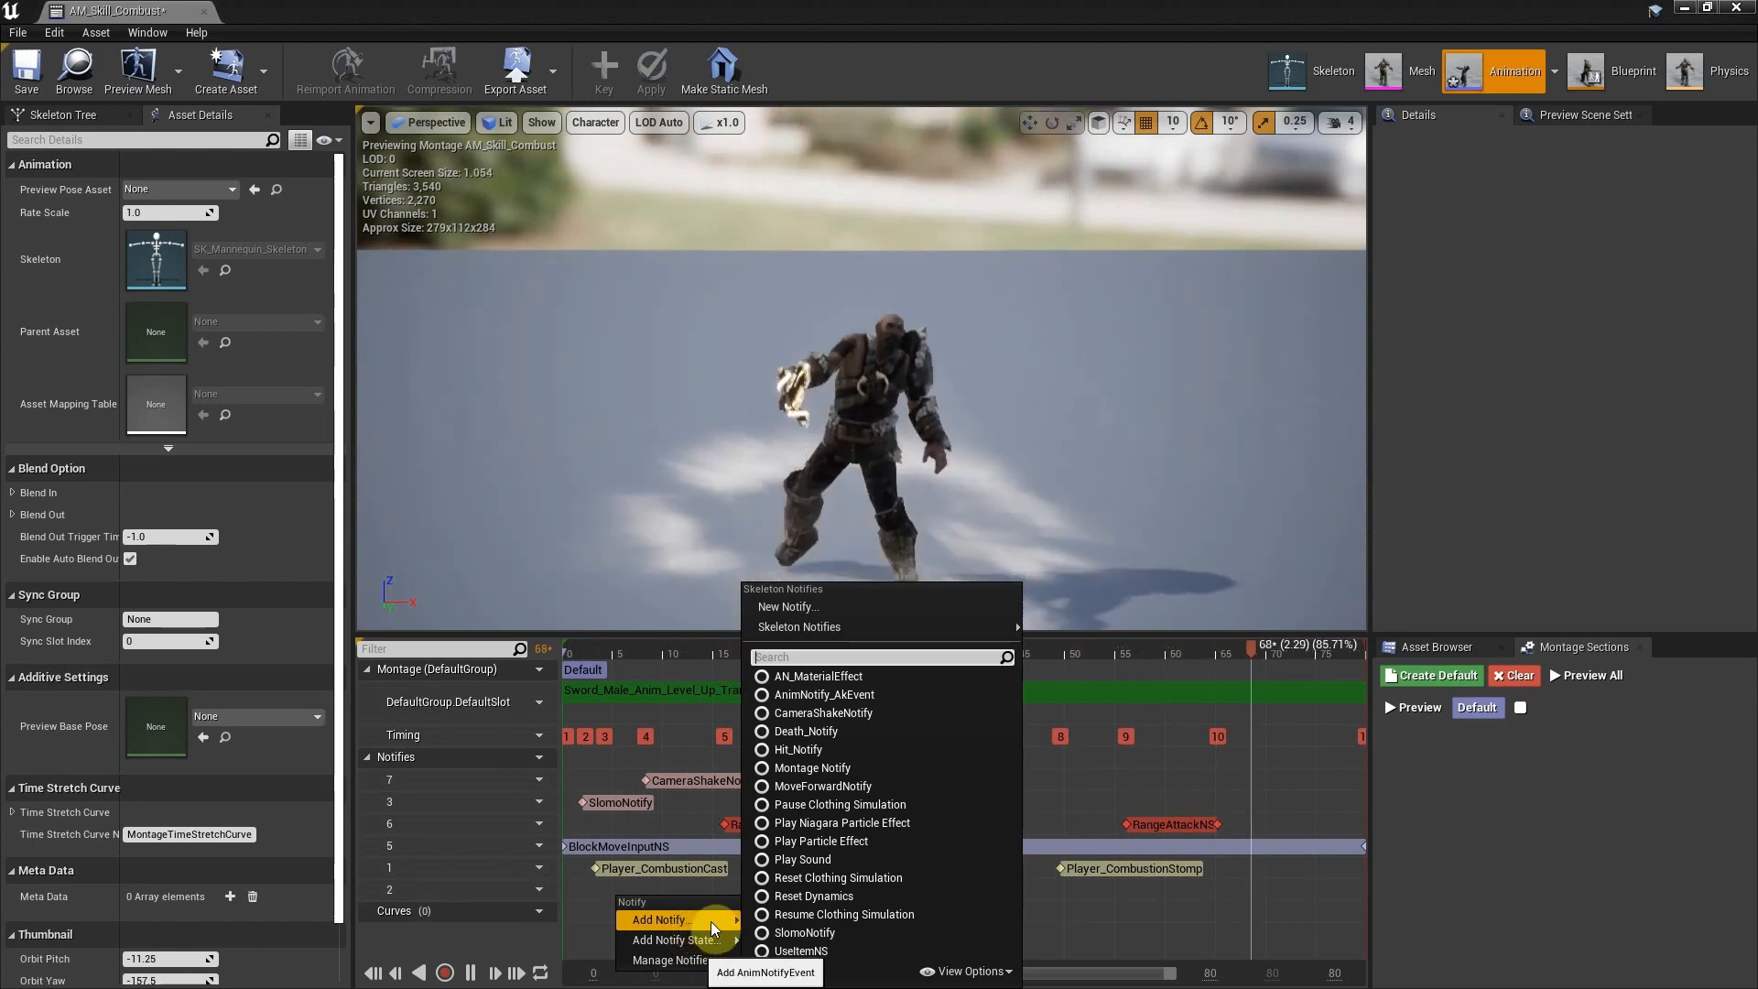
click(805, 607)
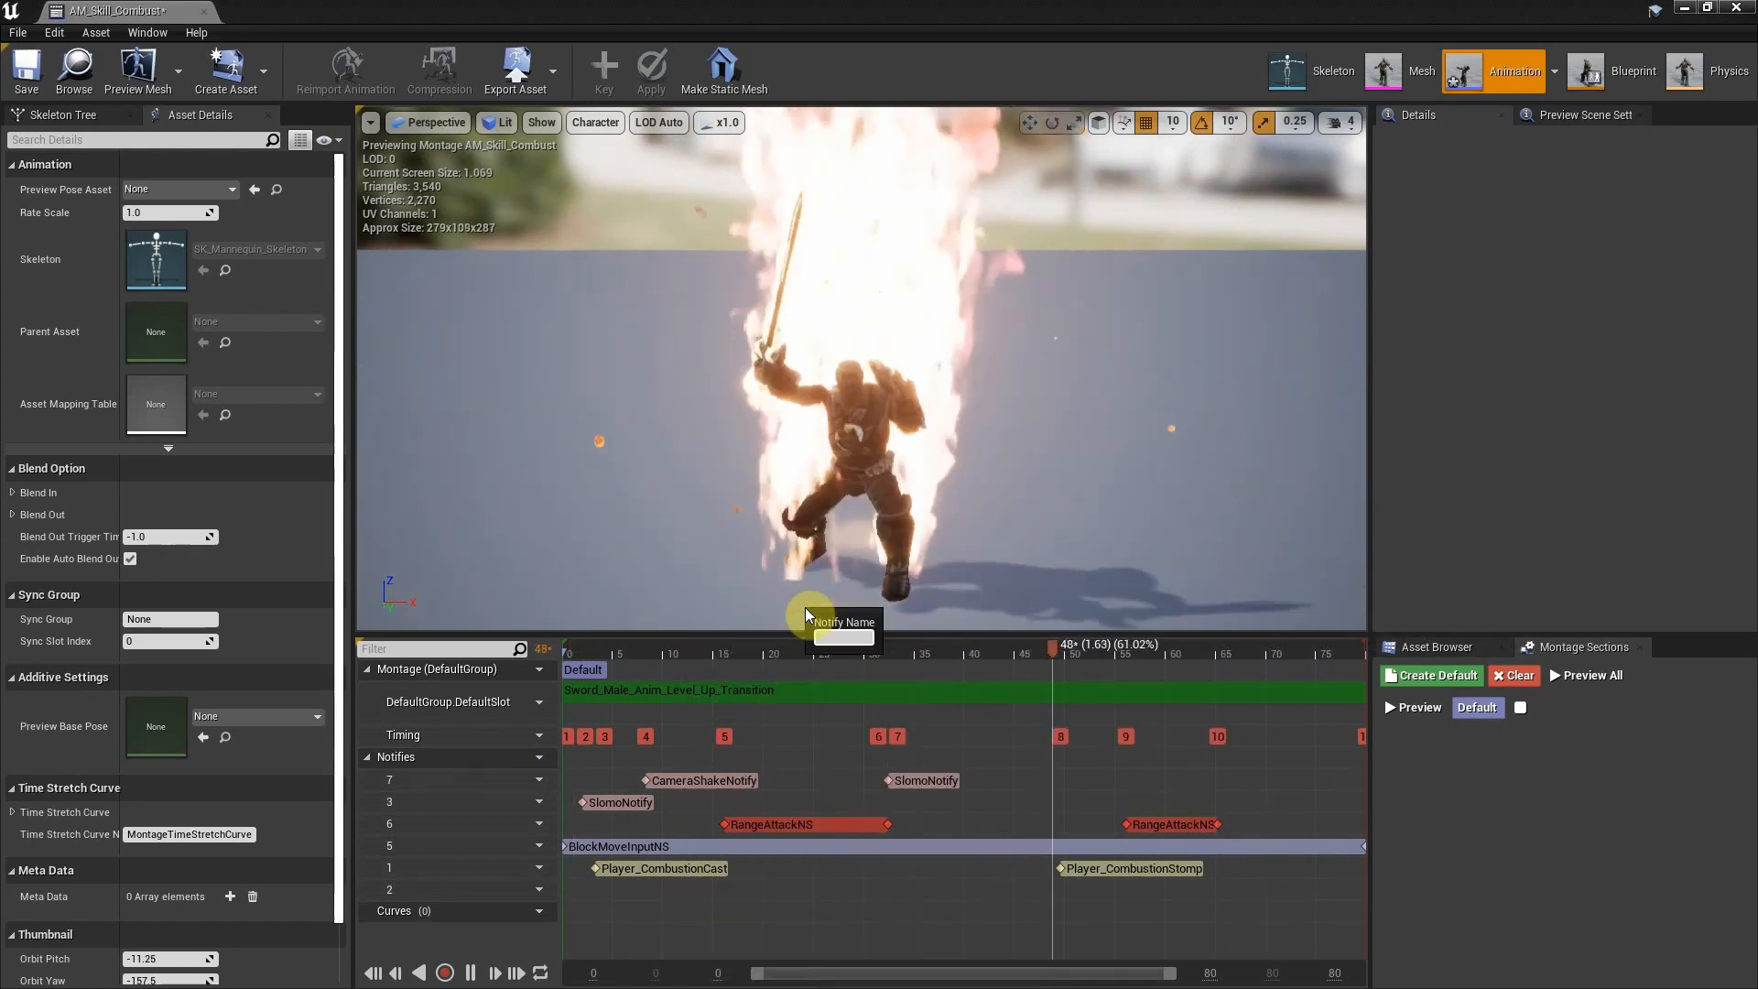
text(Example)
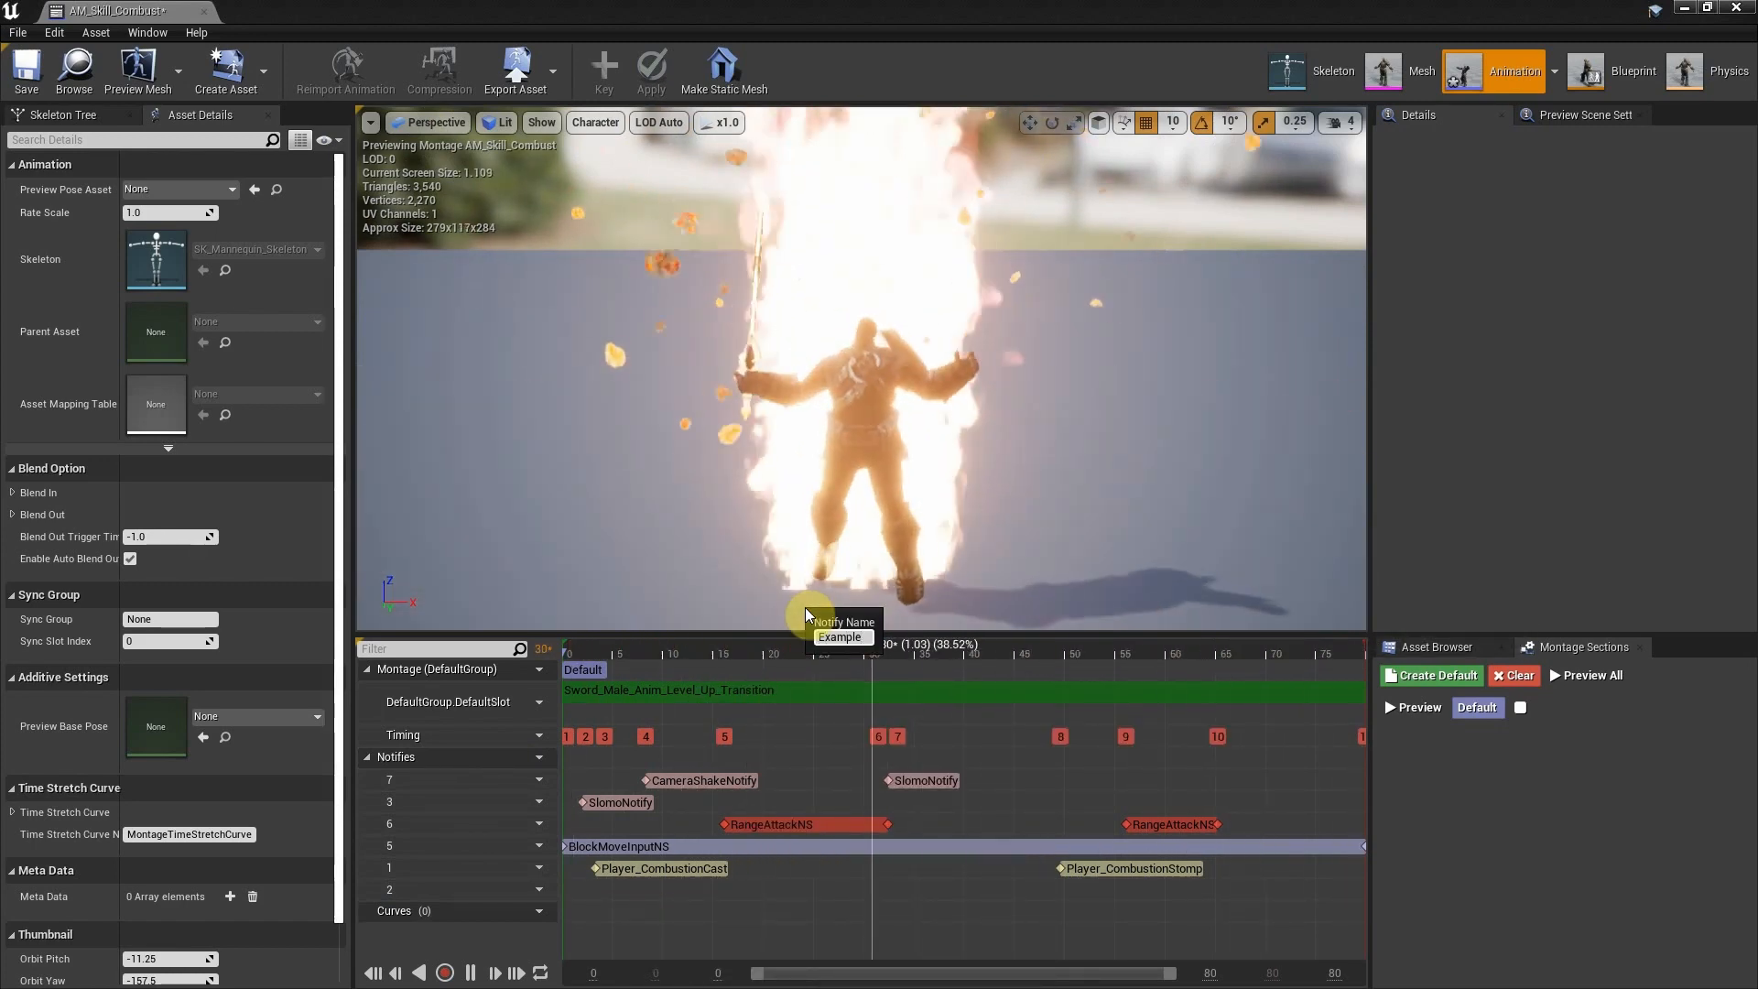
text(_01)
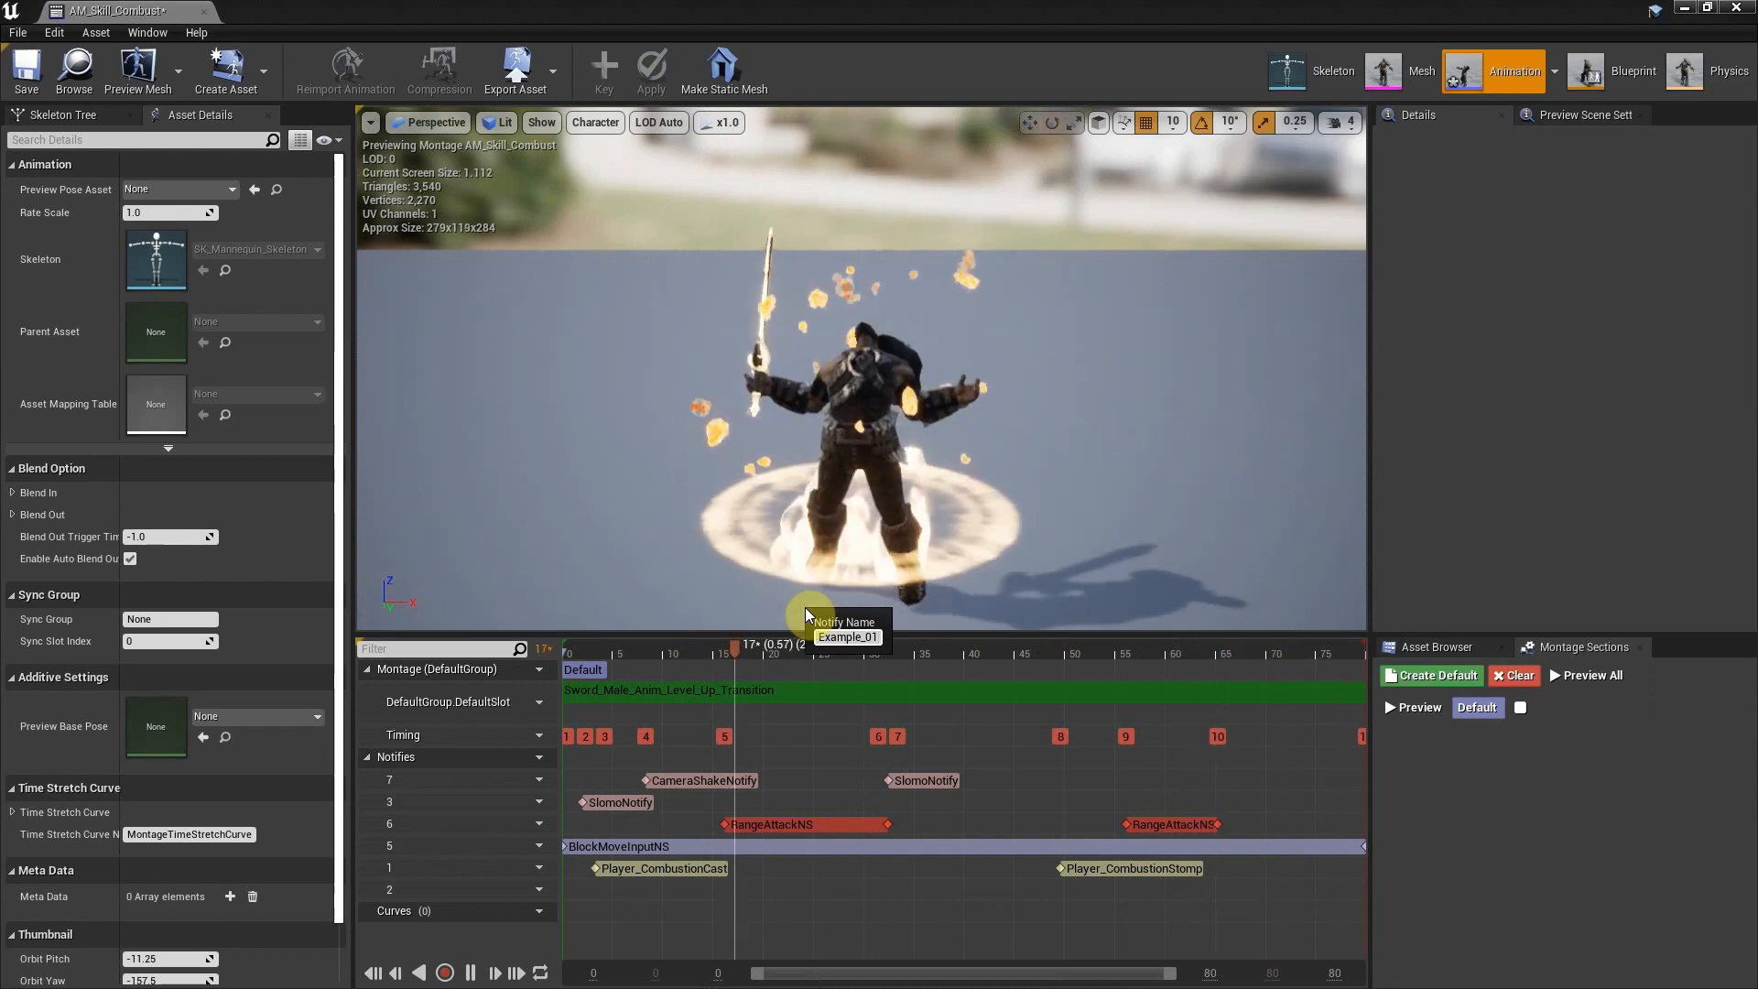
key(Return)
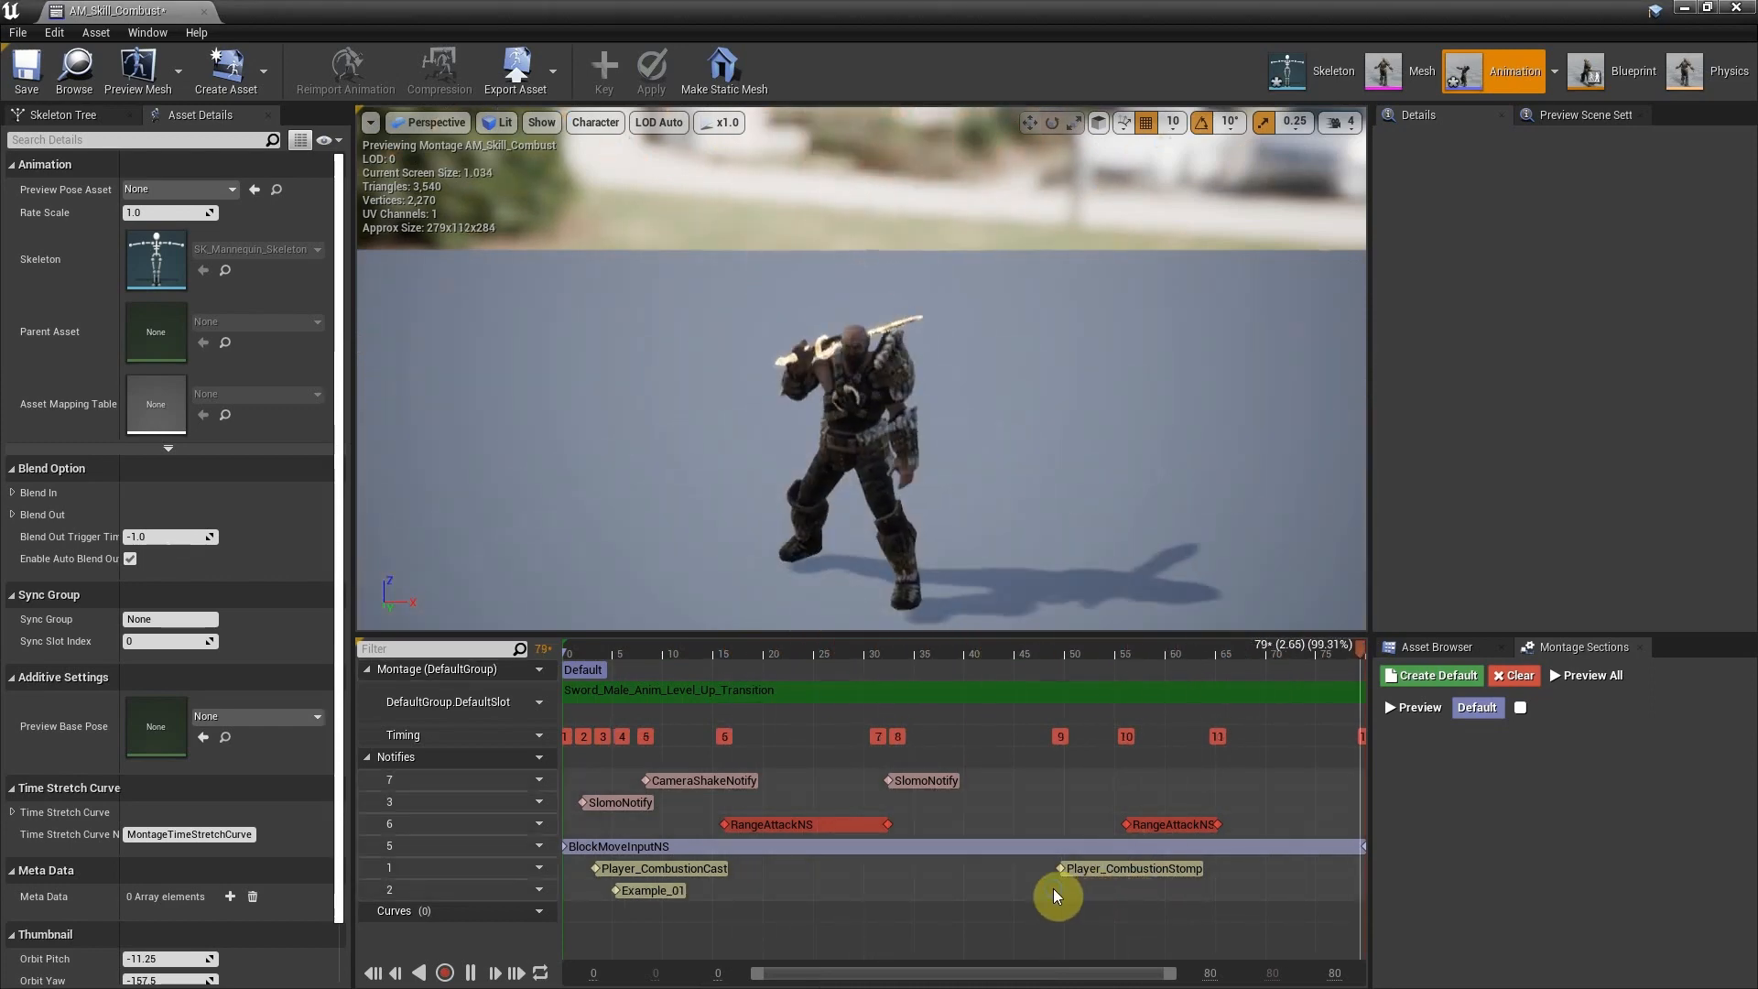
Add a new notify named Example_02 on the same track, just below Player_CombustionStomp.
right_click(1058, 896)
mouse_move(1108, 913)
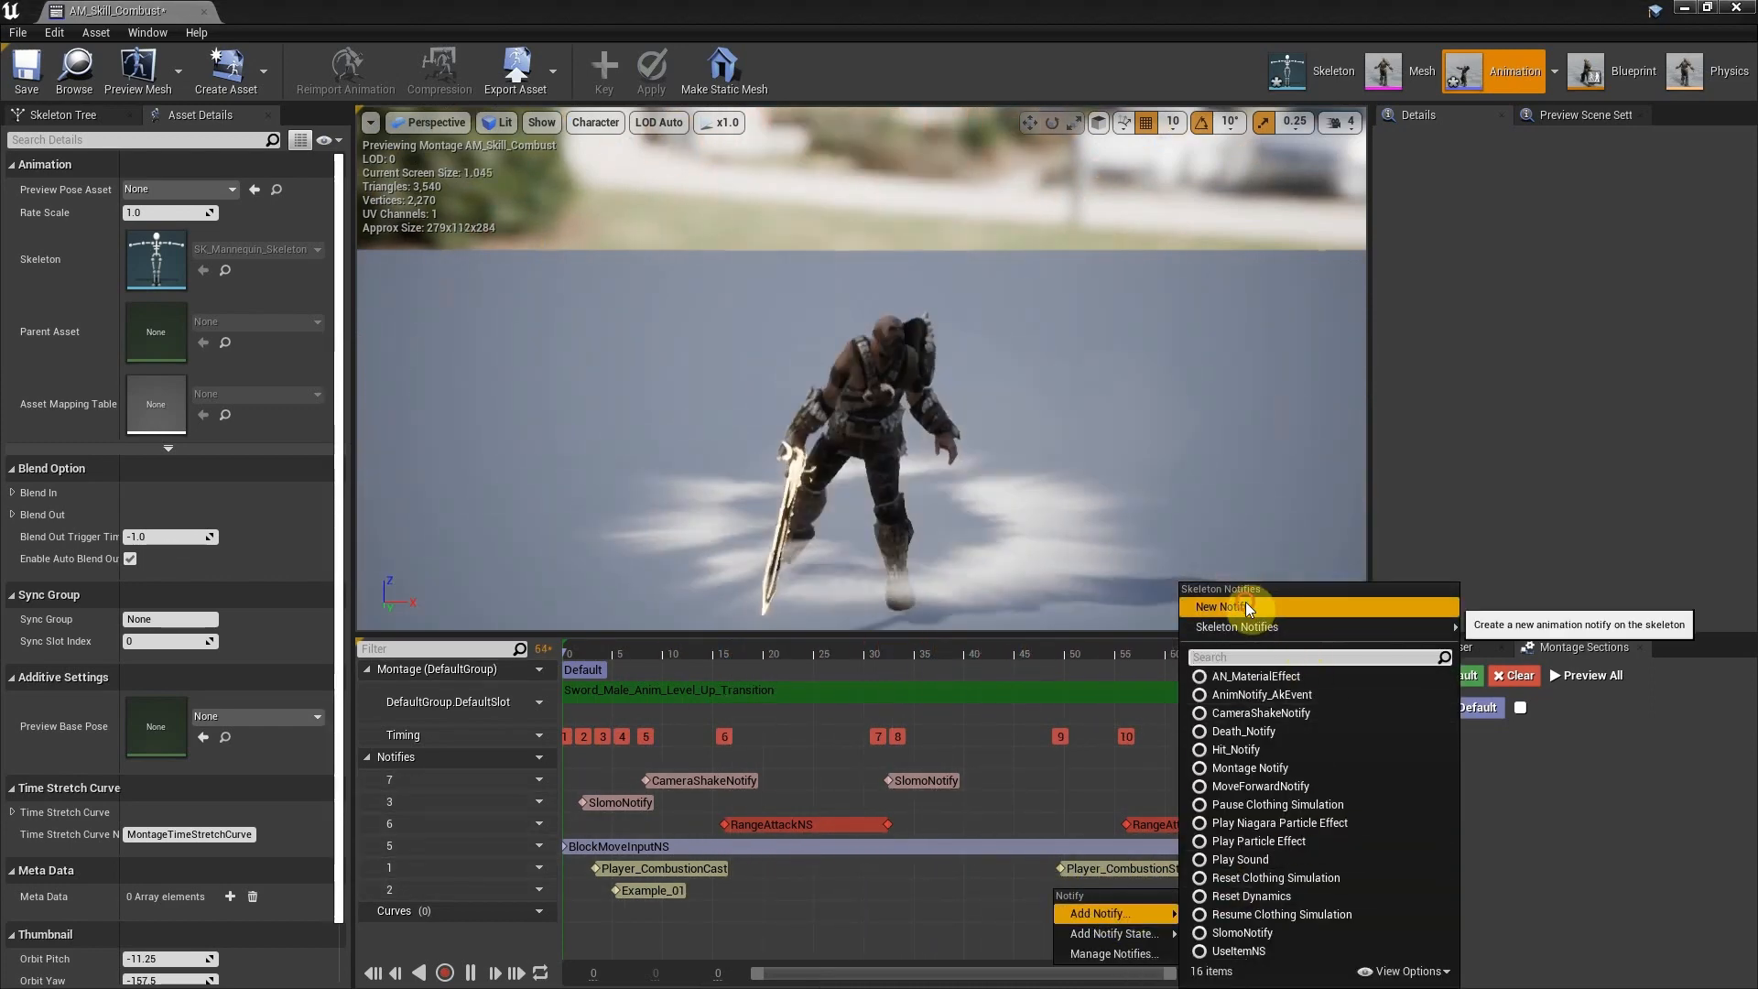
click(1246, 606)
text(Ex)
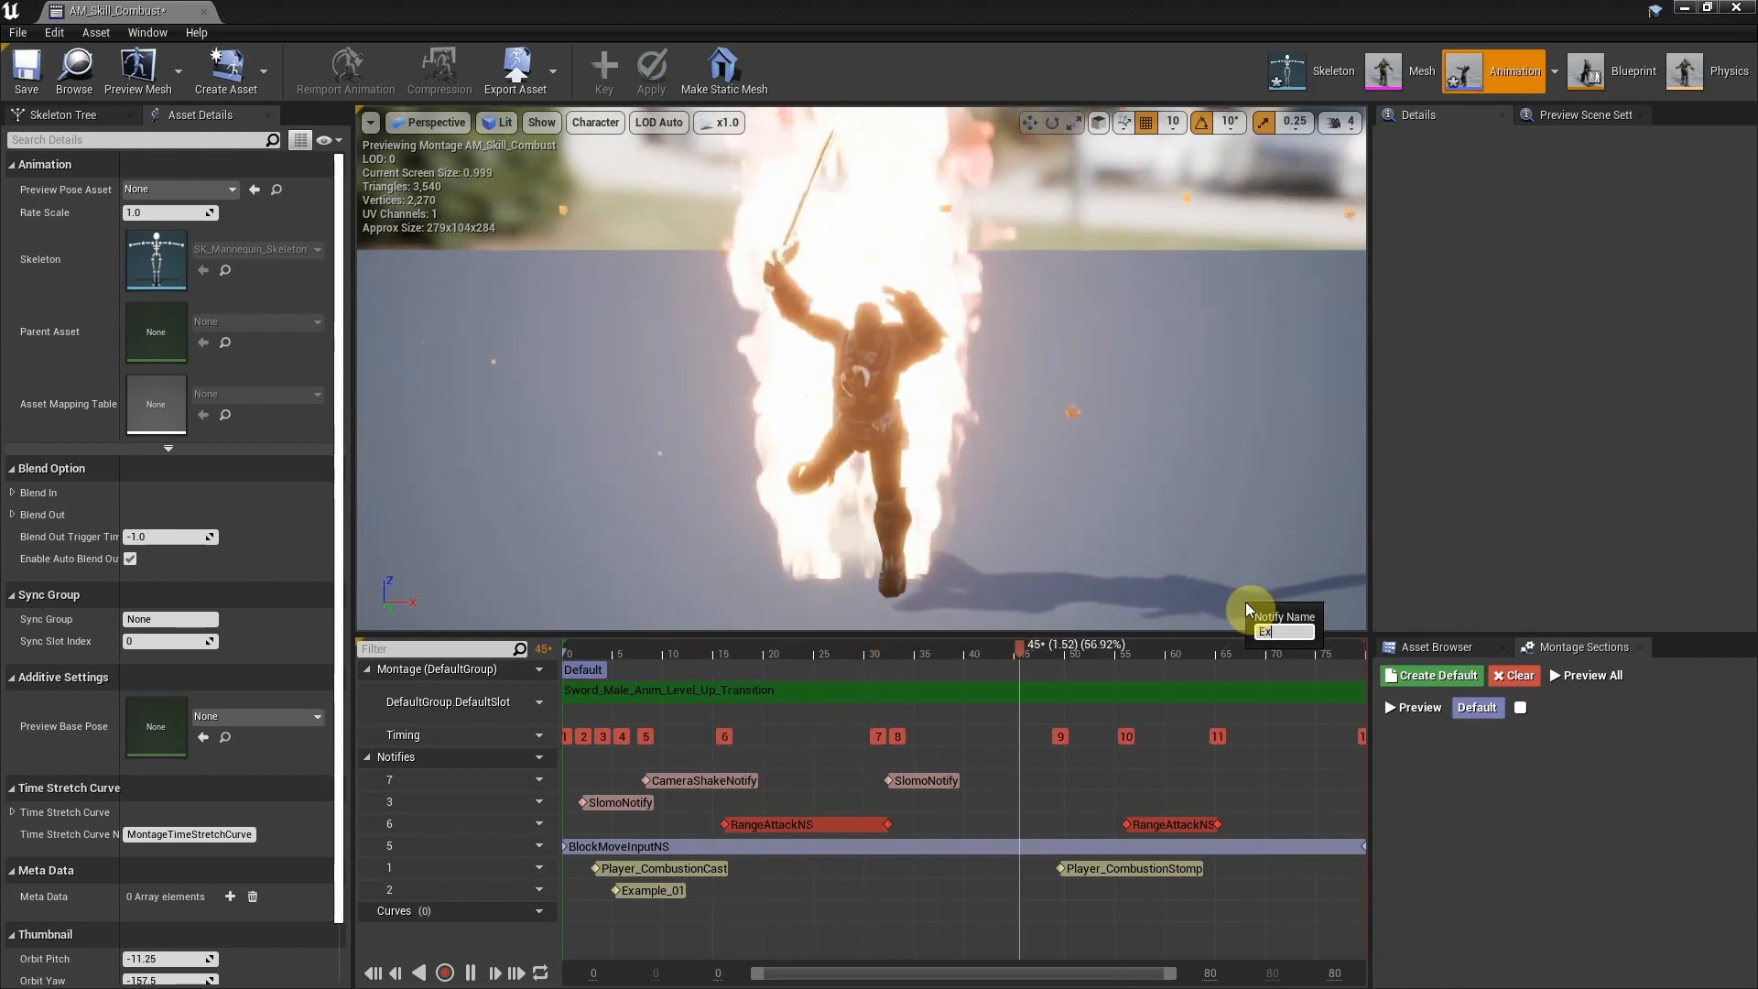
text(ample_)
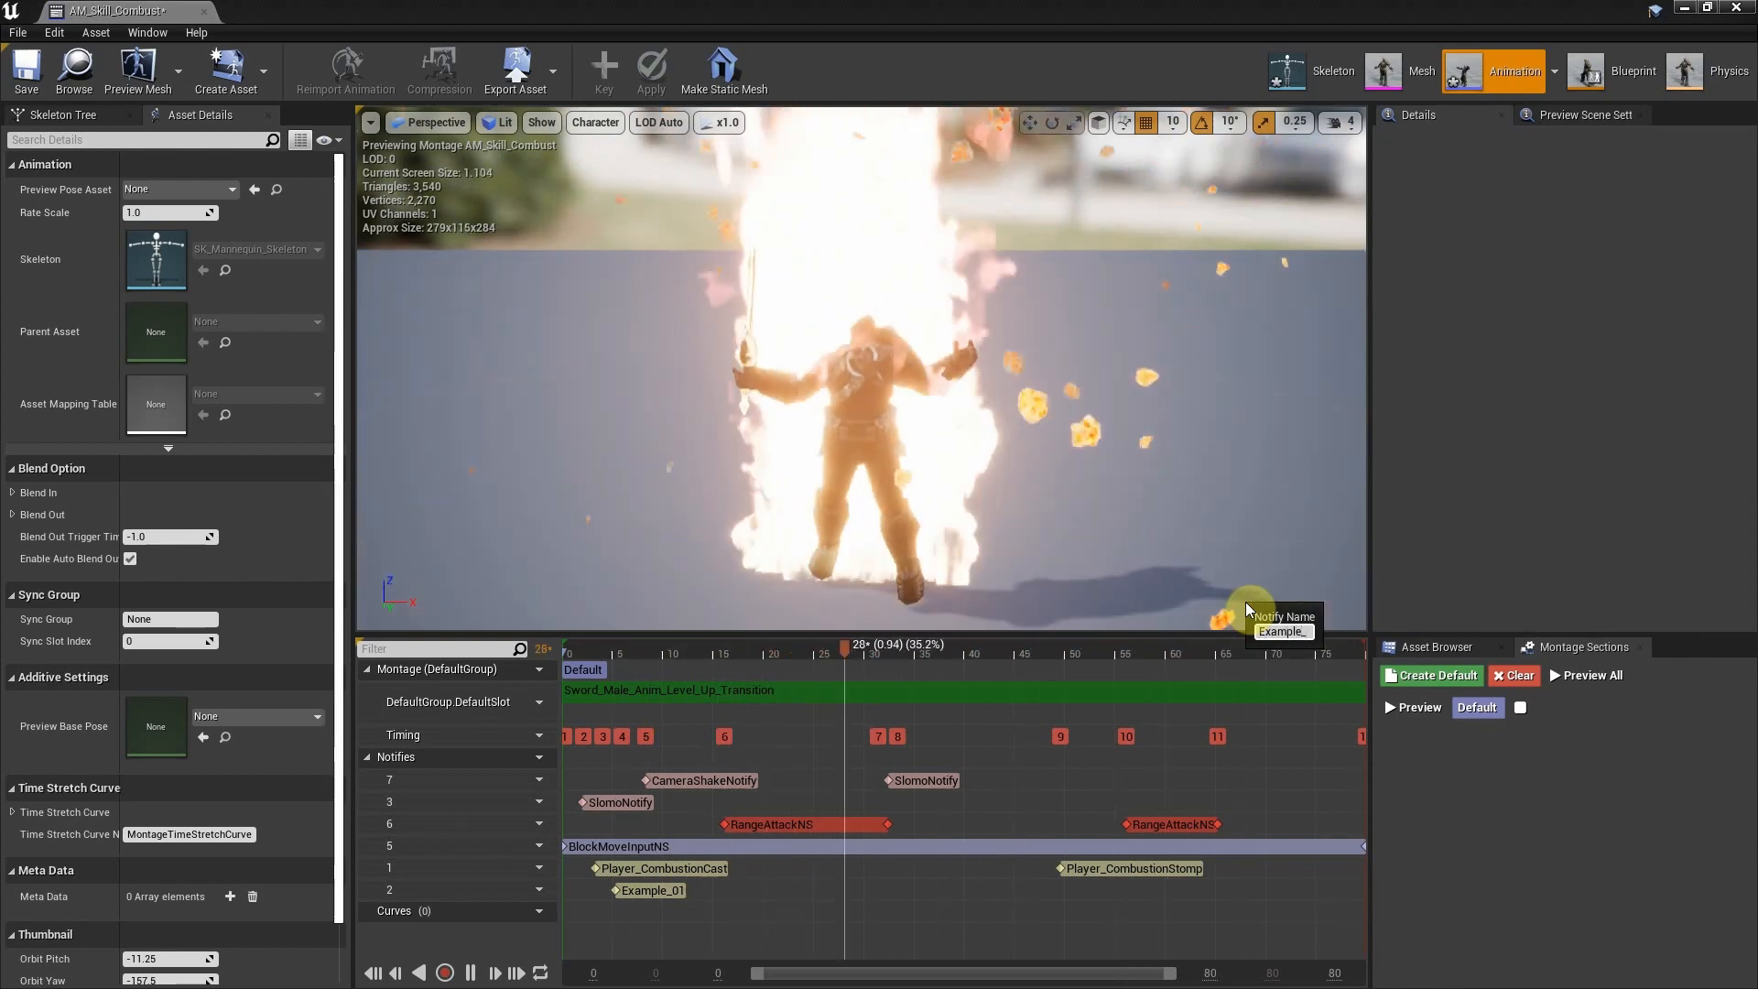
text(02)
key(Return)
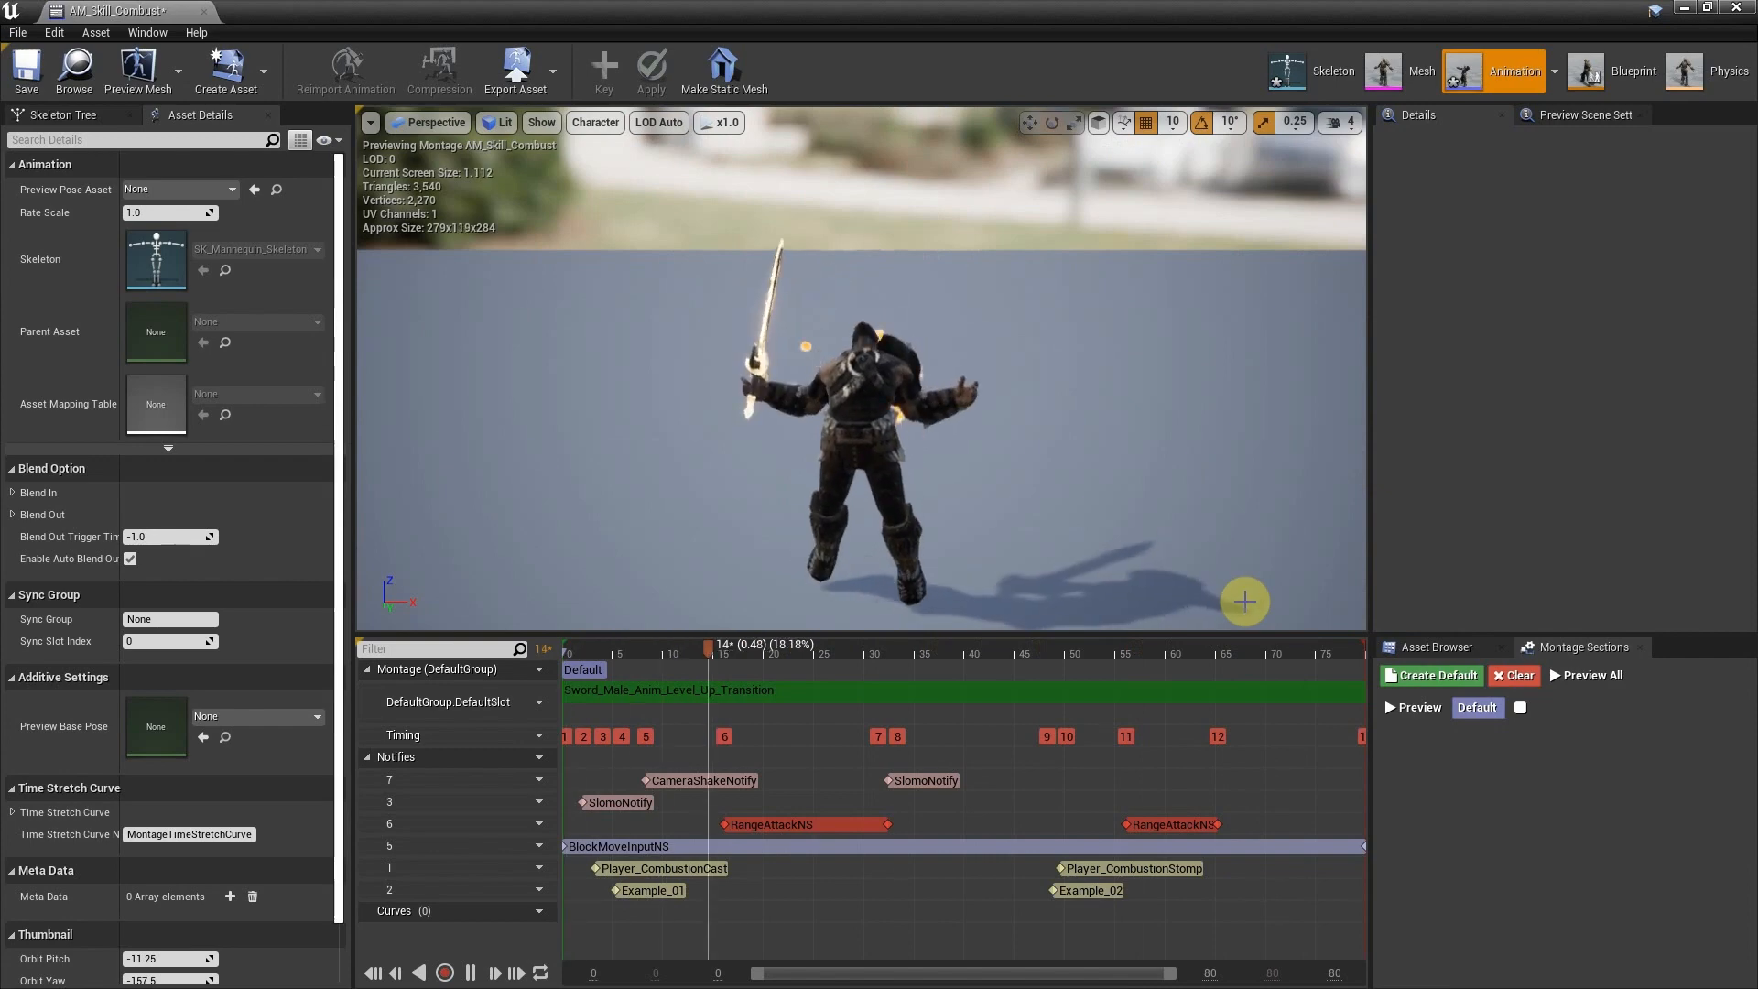
Align Example_01 with the Player_CombustionCast notify and Example_02 with the Player_CombustionStomp notify on the timeline.
drag(641, 886, 619, 887)
click(1075, 889)
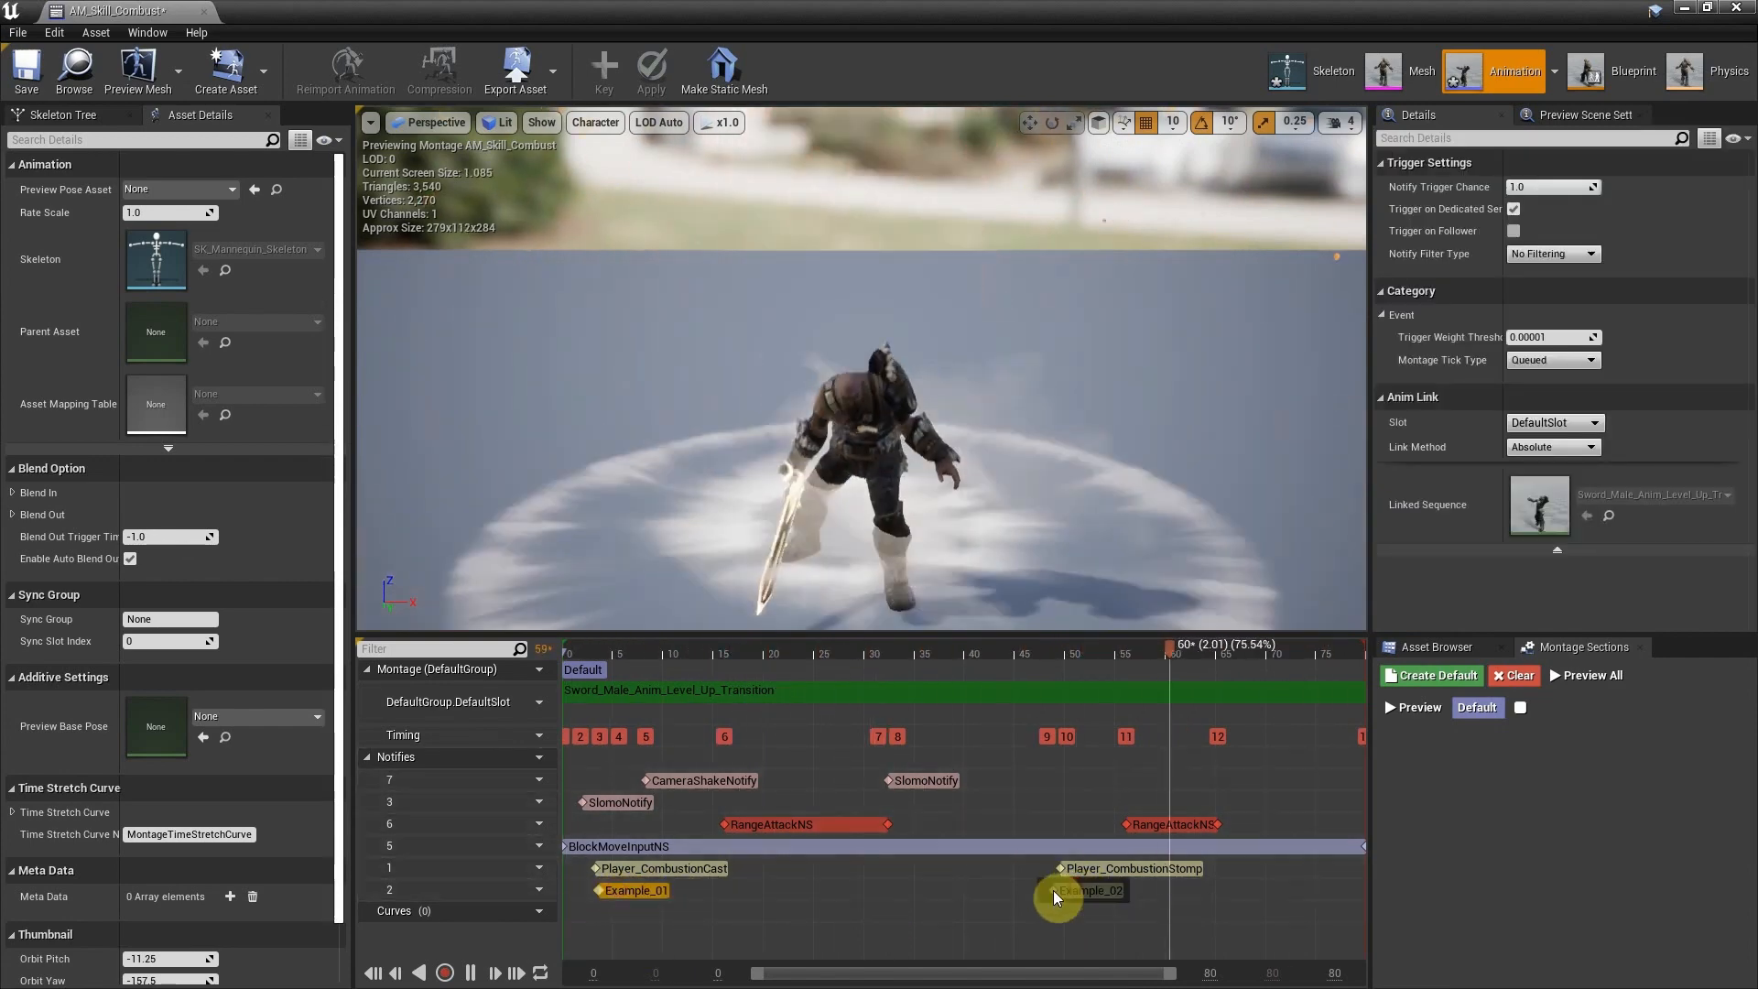
mouse_move(1053, 890)
mouse_down()
mouse_move(938, 896)
mouse_move(1074, 853)
mouse_move(1143, 901)
mouse_move(934, 921)
mouse_move(1073, 886)
mouse_up()
click(1075, 890)
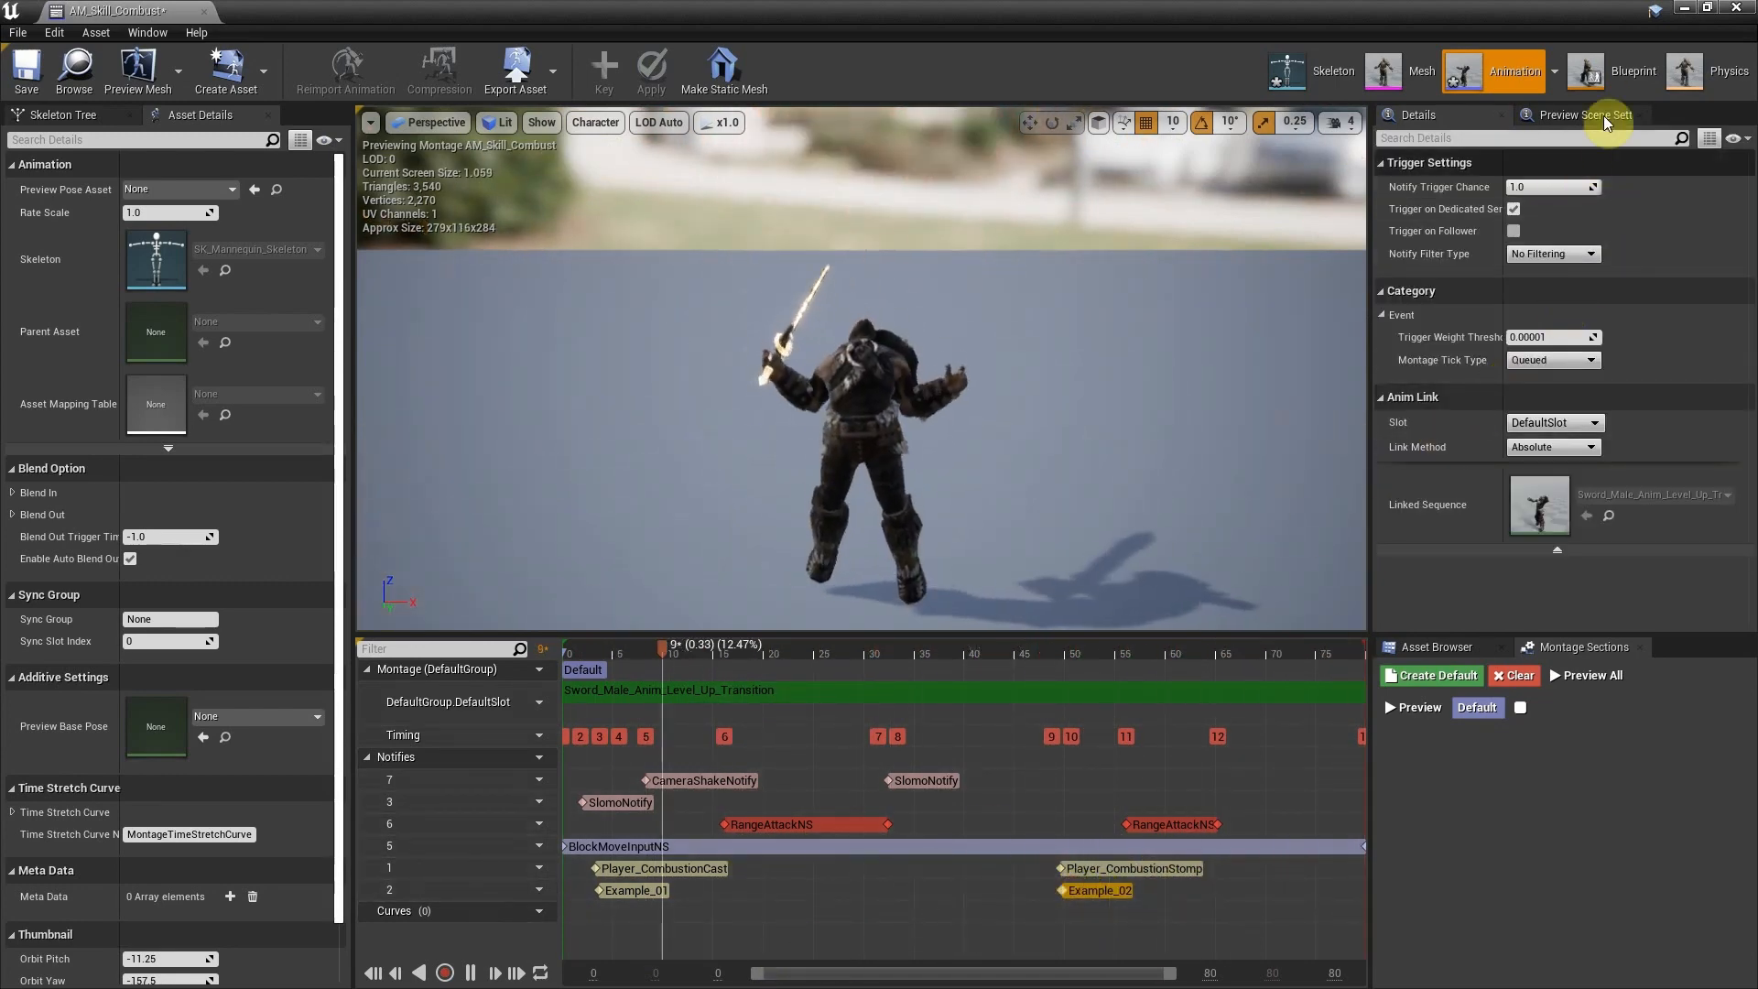
Open the ABP_Player animation blueprint and add an AnimNotify_Example_01 event above the Wwise Events comment in the Event Graph.
click(1614, 75)
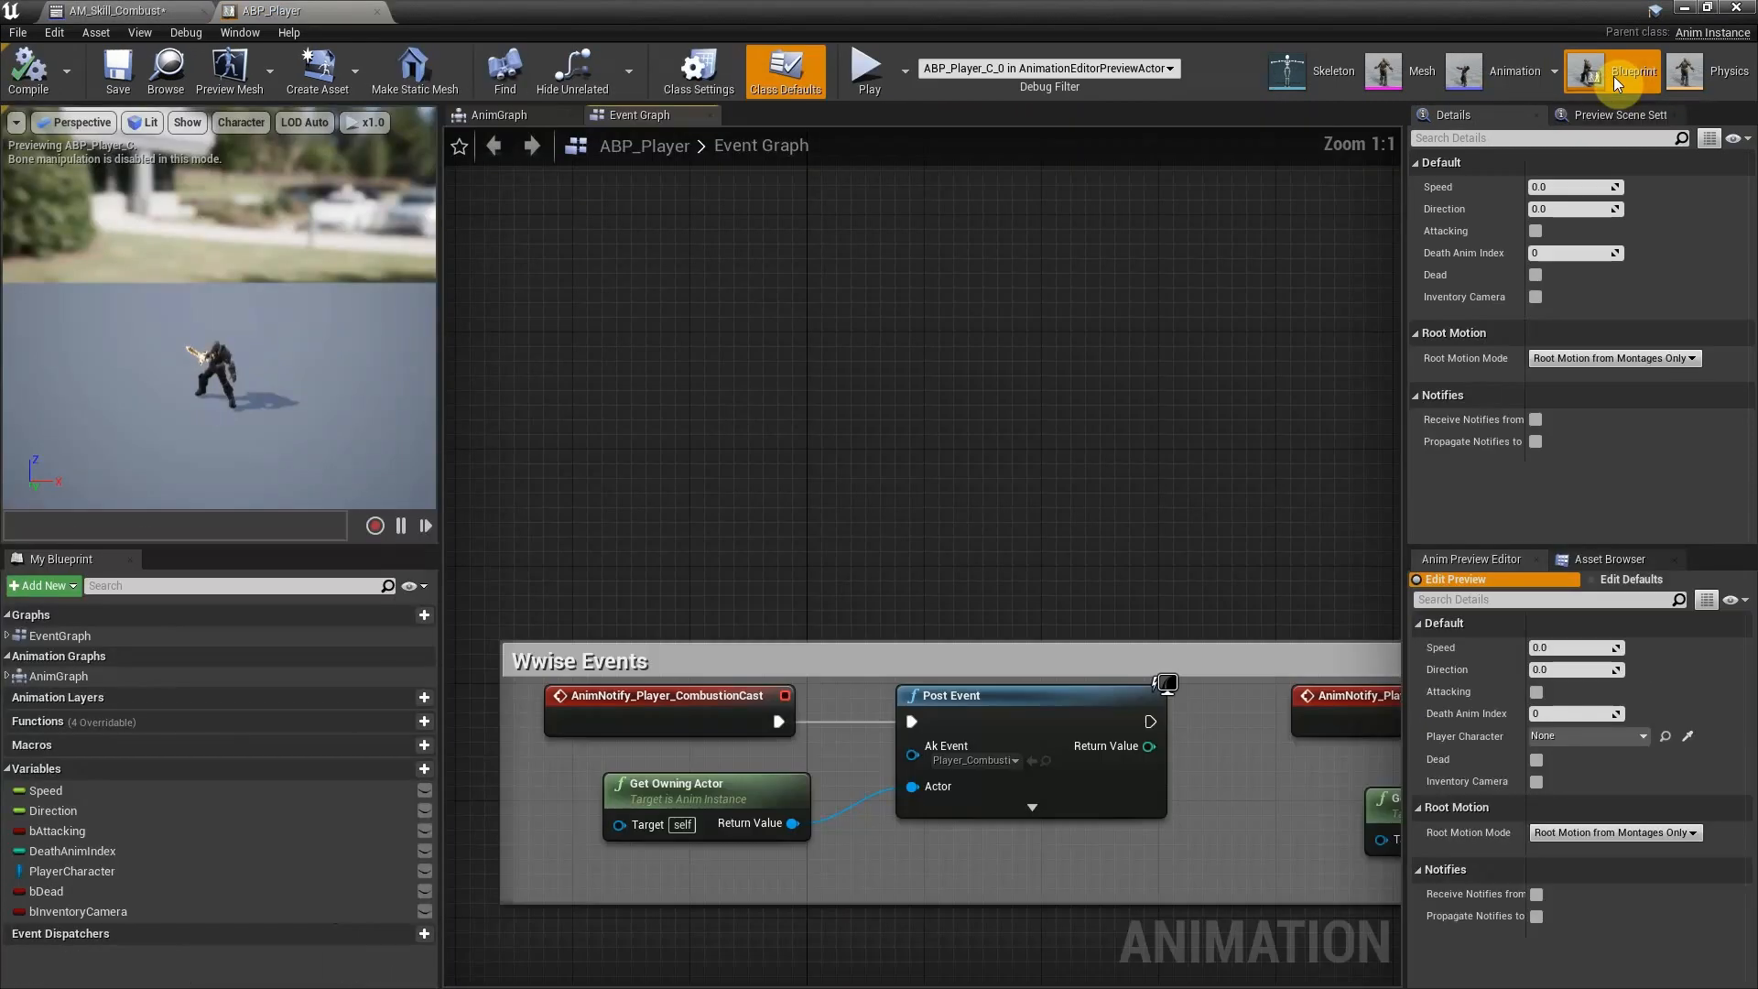
scroll(971, 394, down, 2)
scroll(969, 394, up, 2)
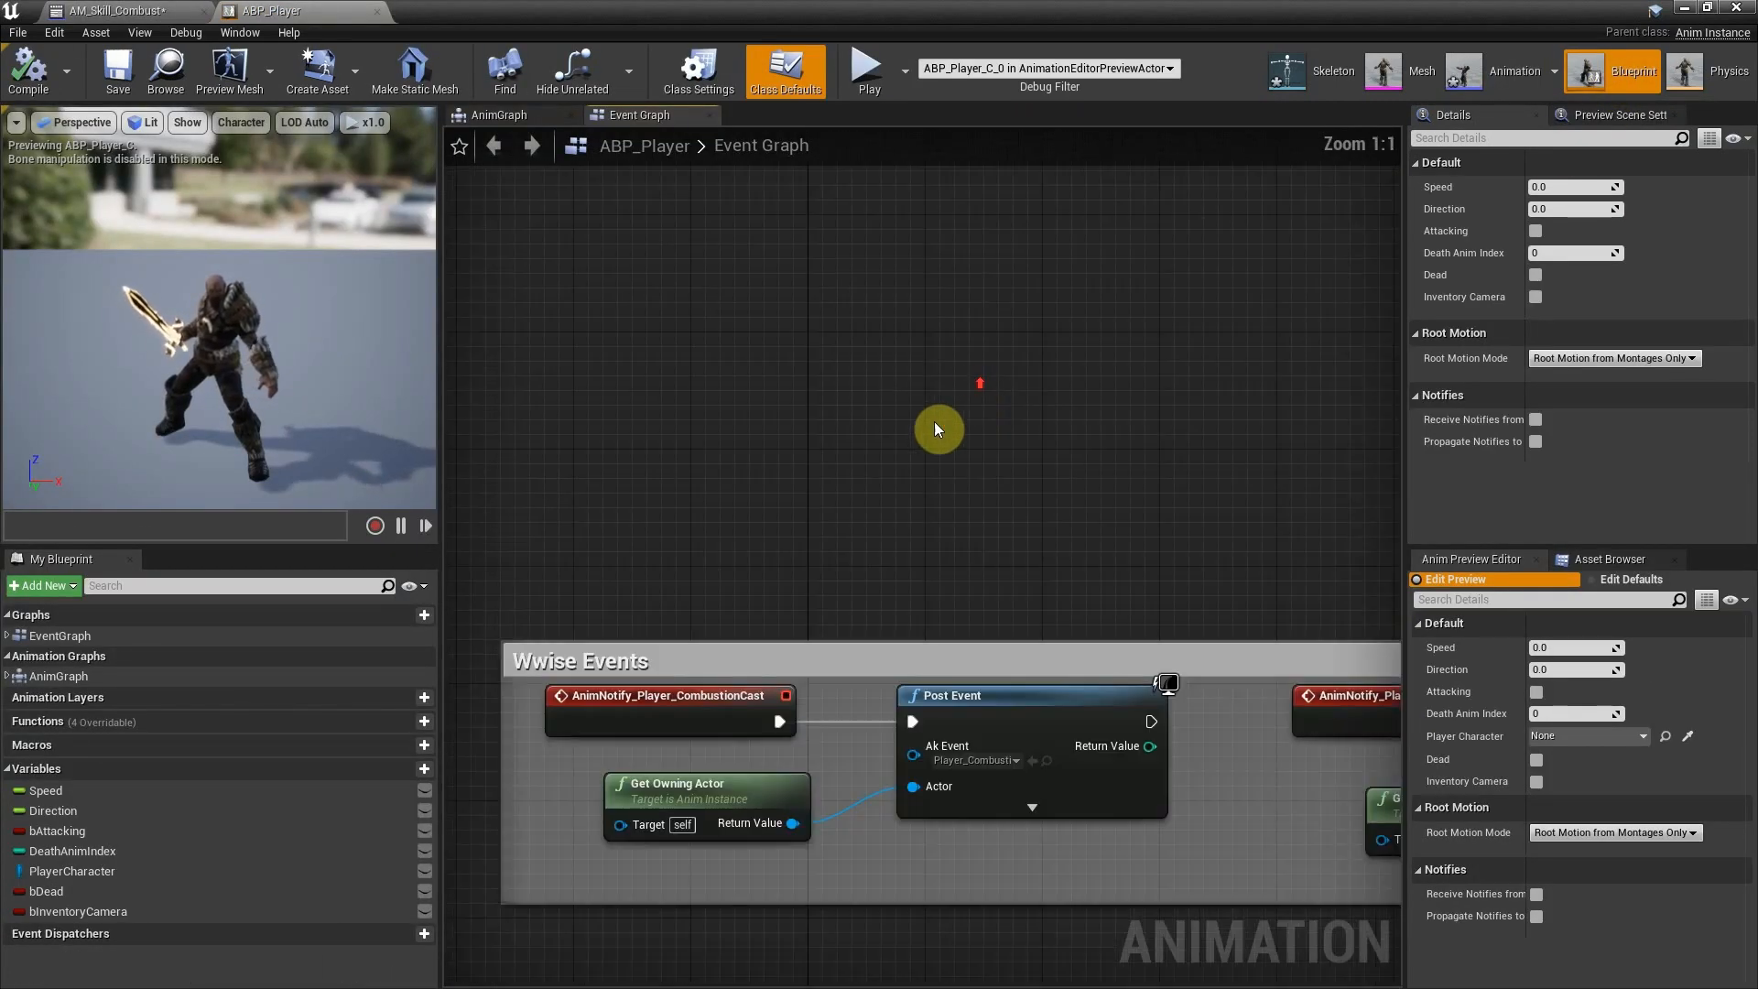
right_click(626, 455)
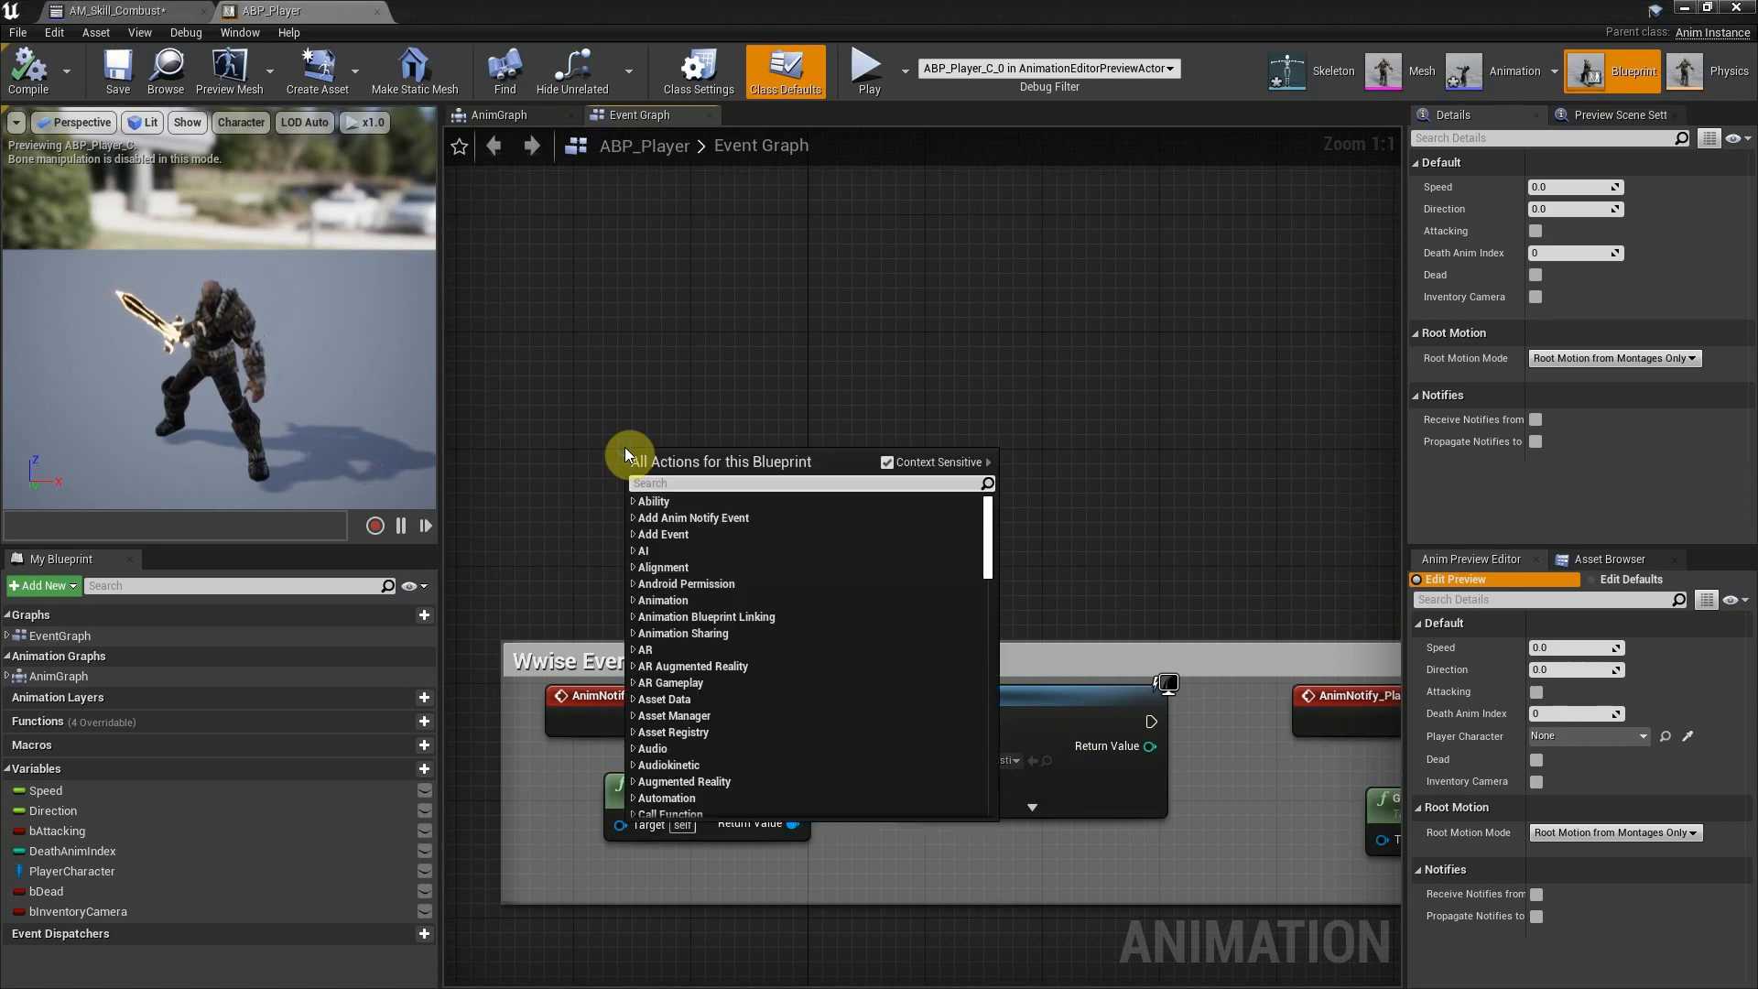
text(example)
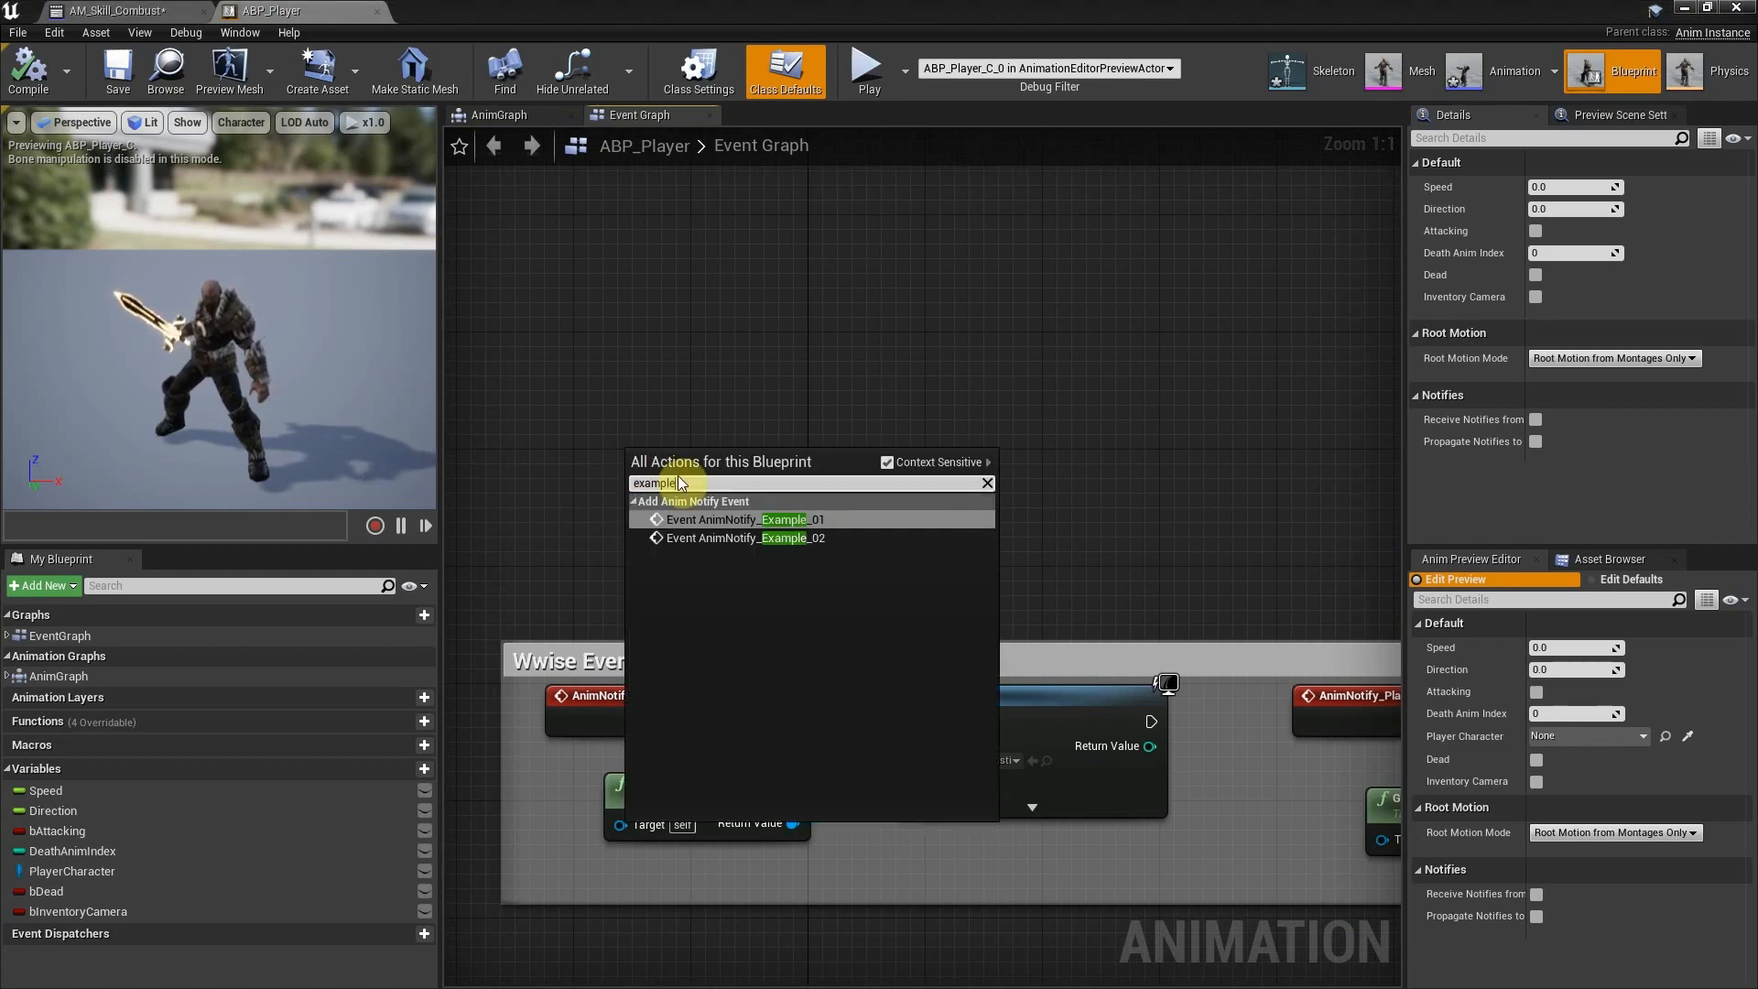
click(741, 520)
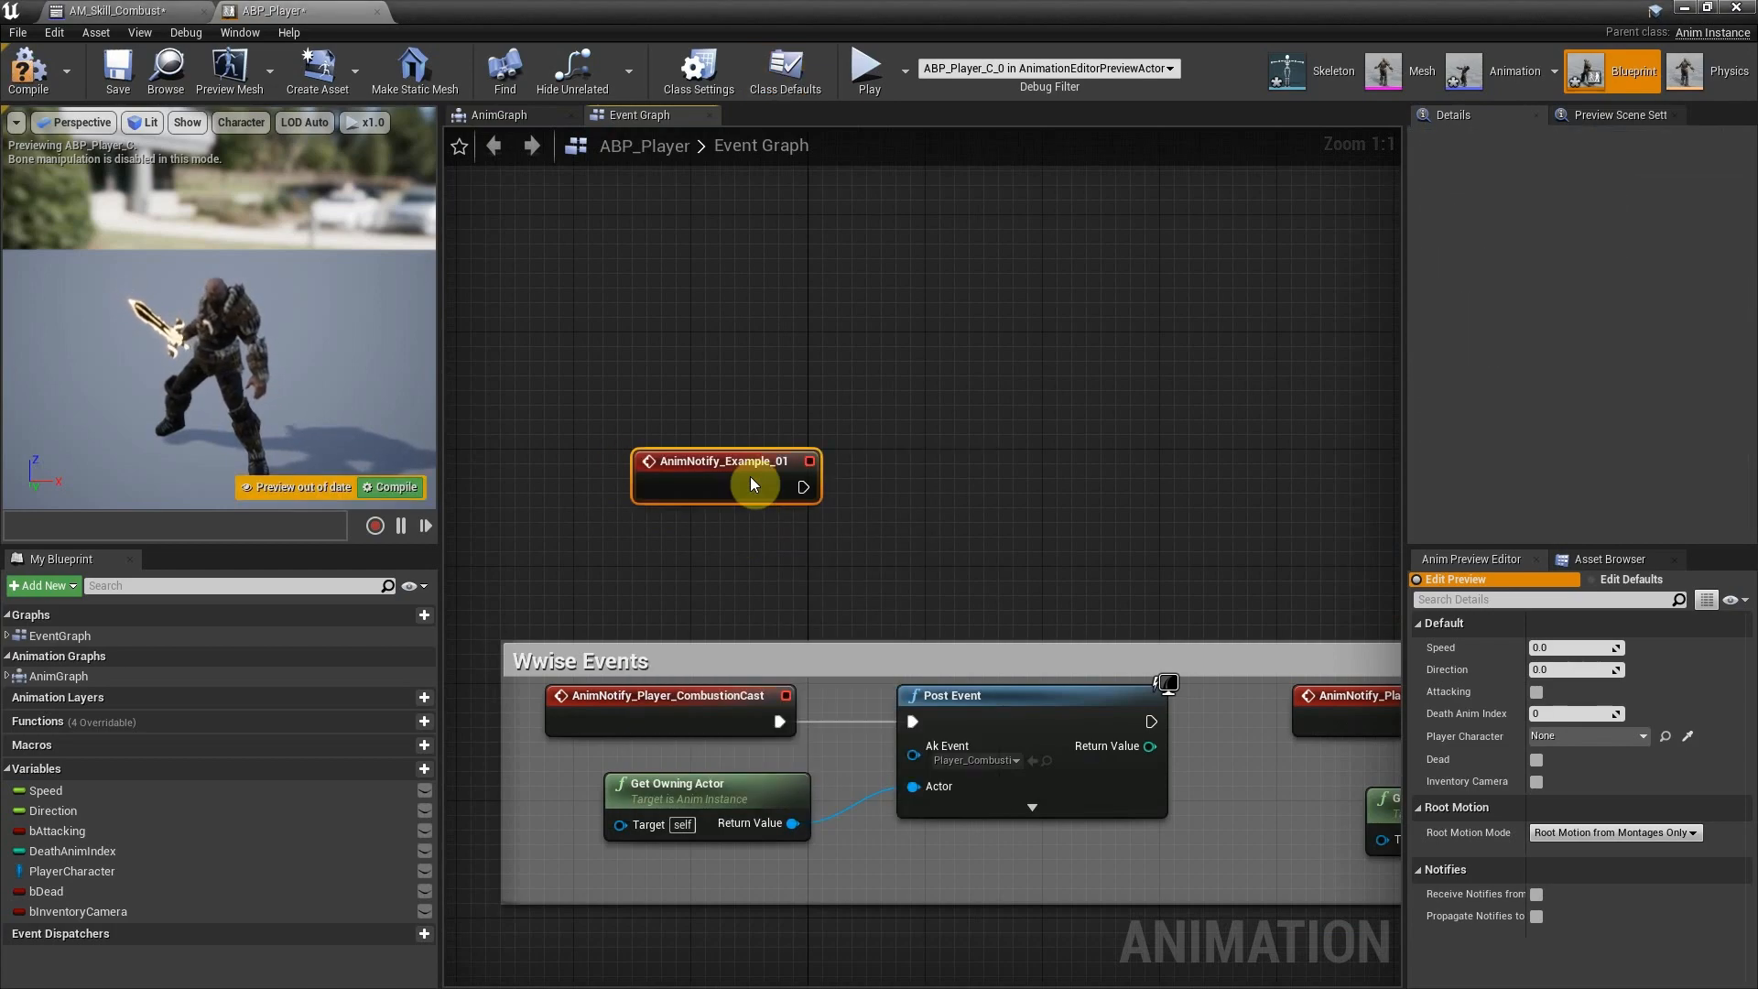
Add a Post Event node driven by AnimNotify_Example_01 and set its Ak Event to Player_CombustionCast.
drag(724, 458, 846, 397)
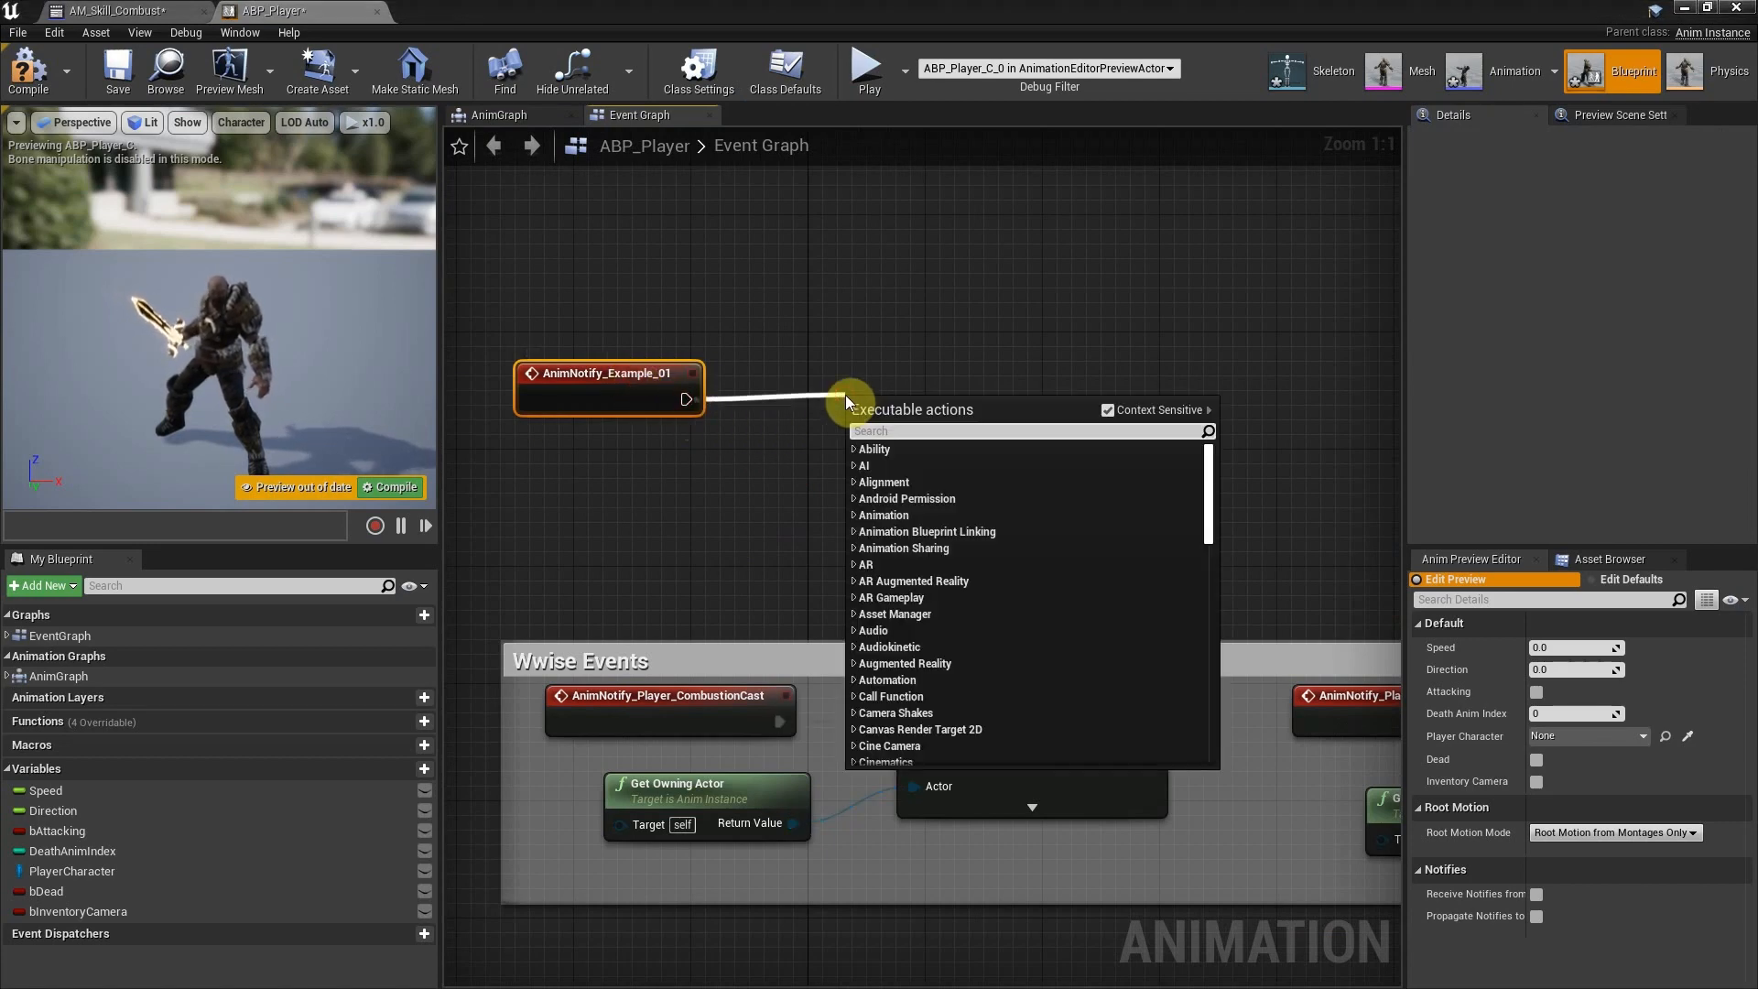
text(post)
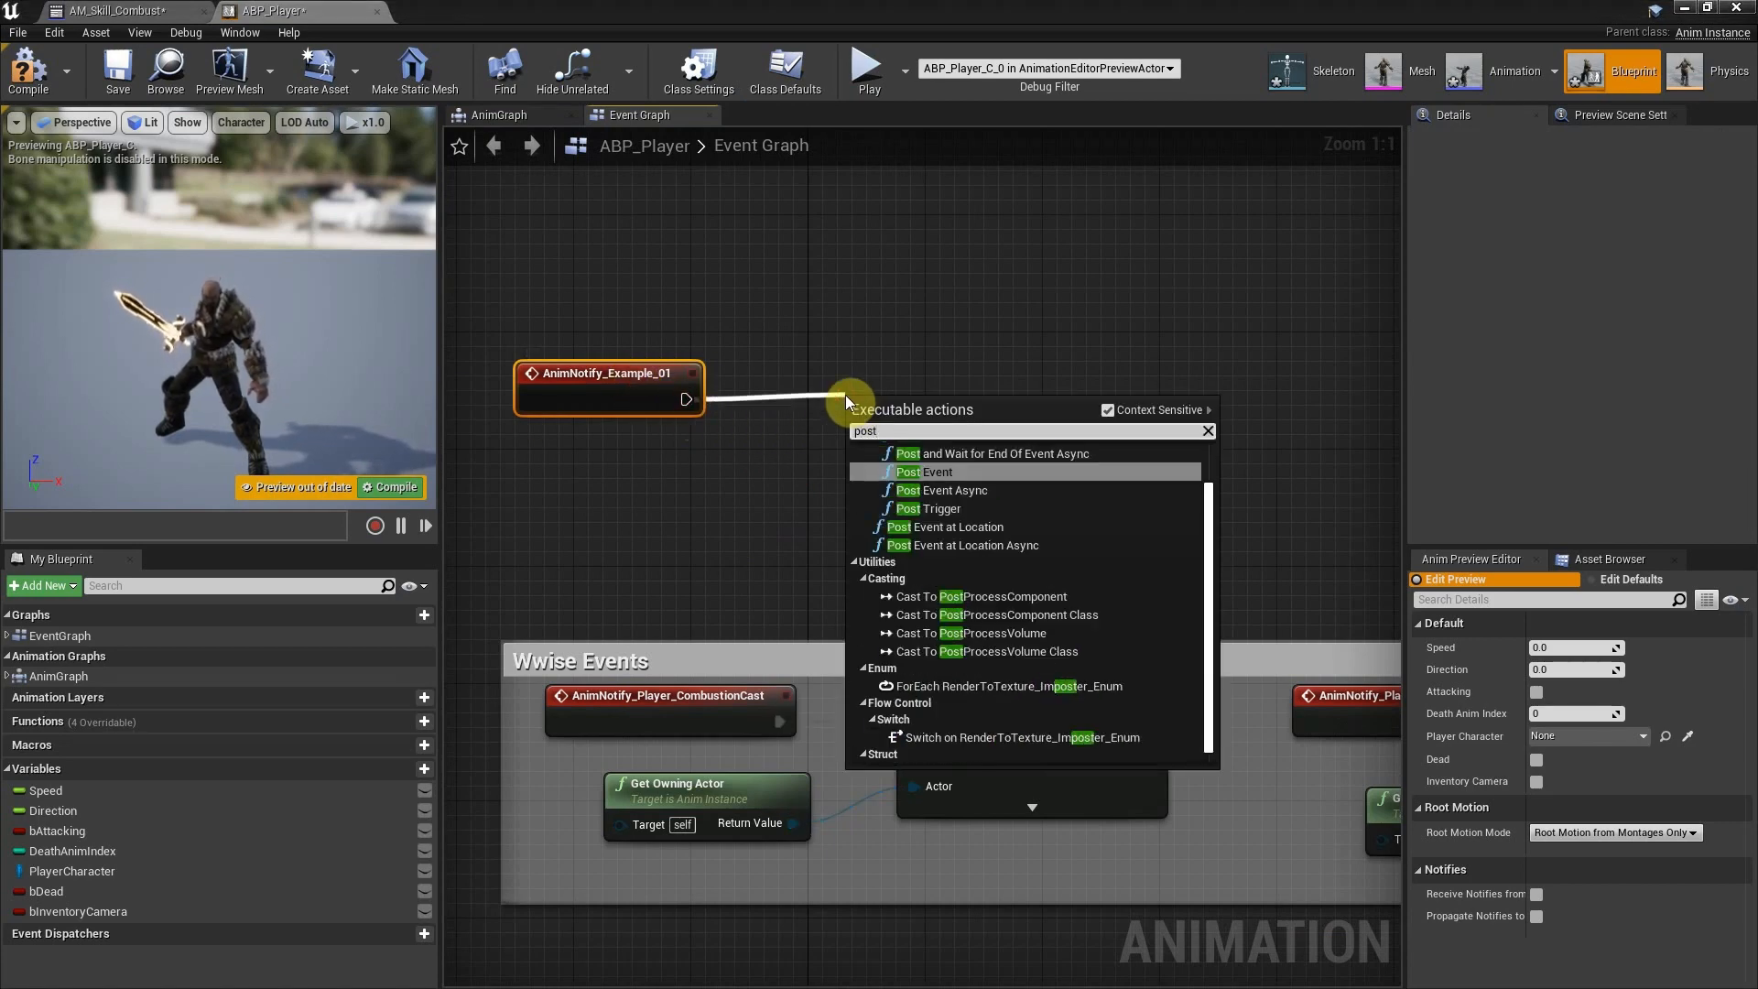
click(923, 471)
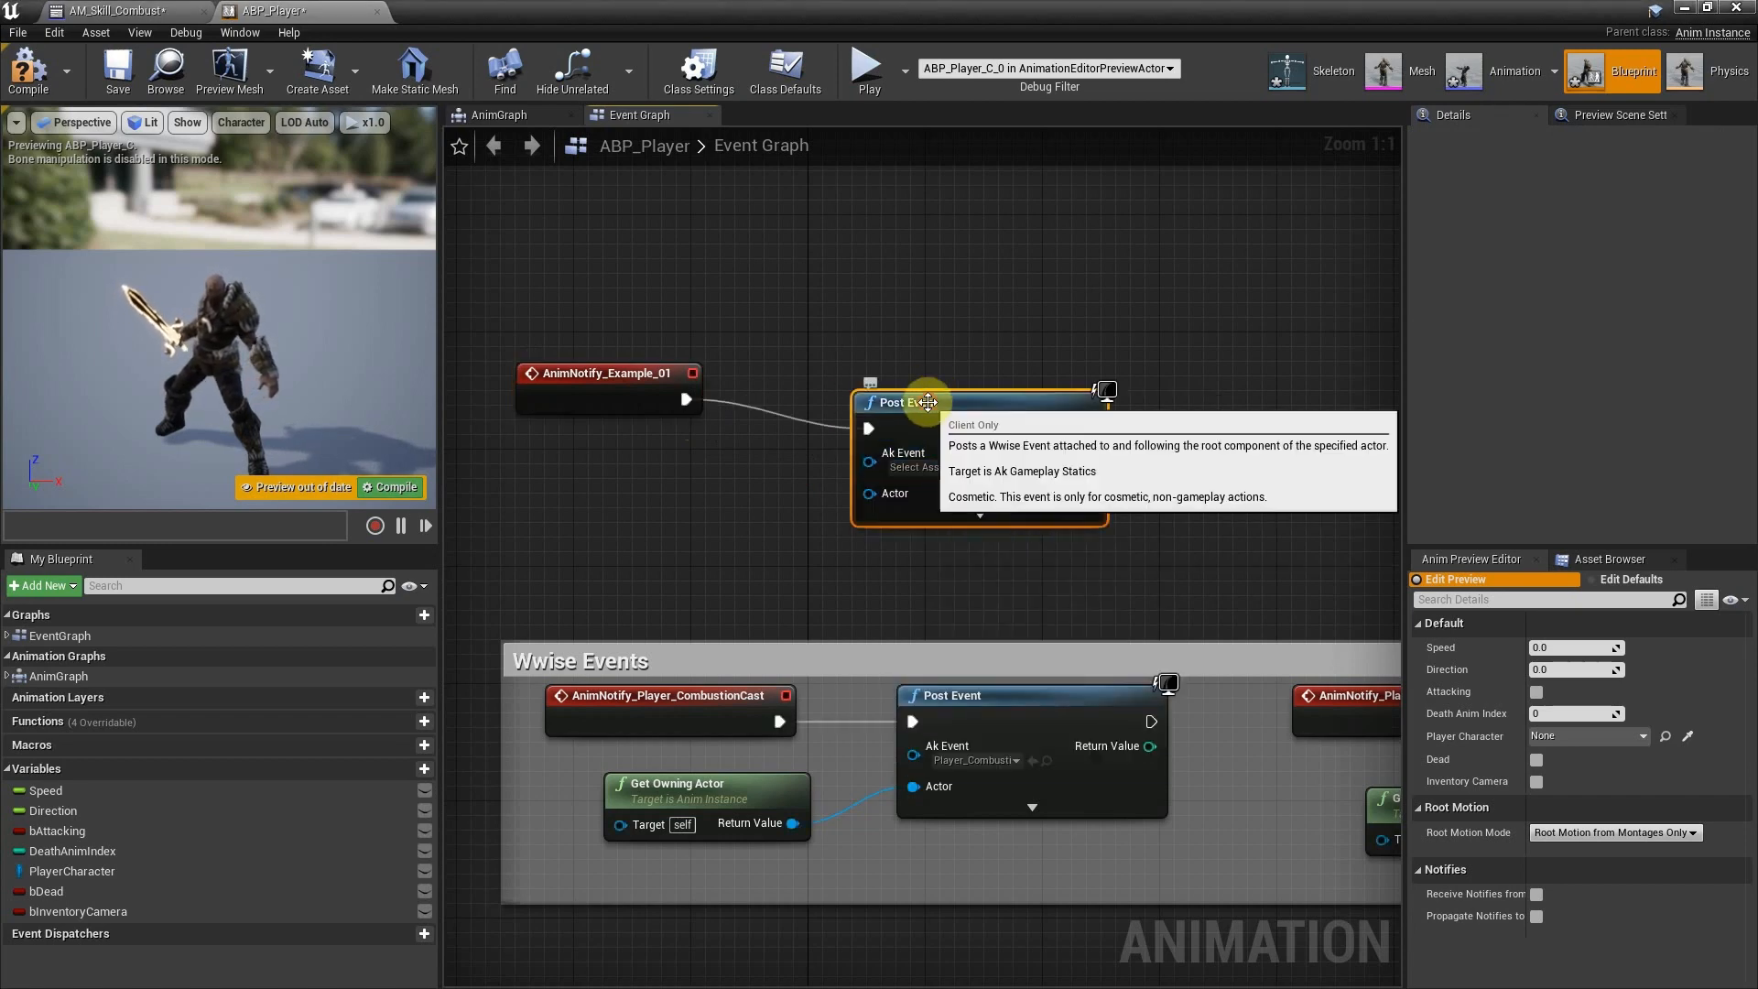
click(927, 438)
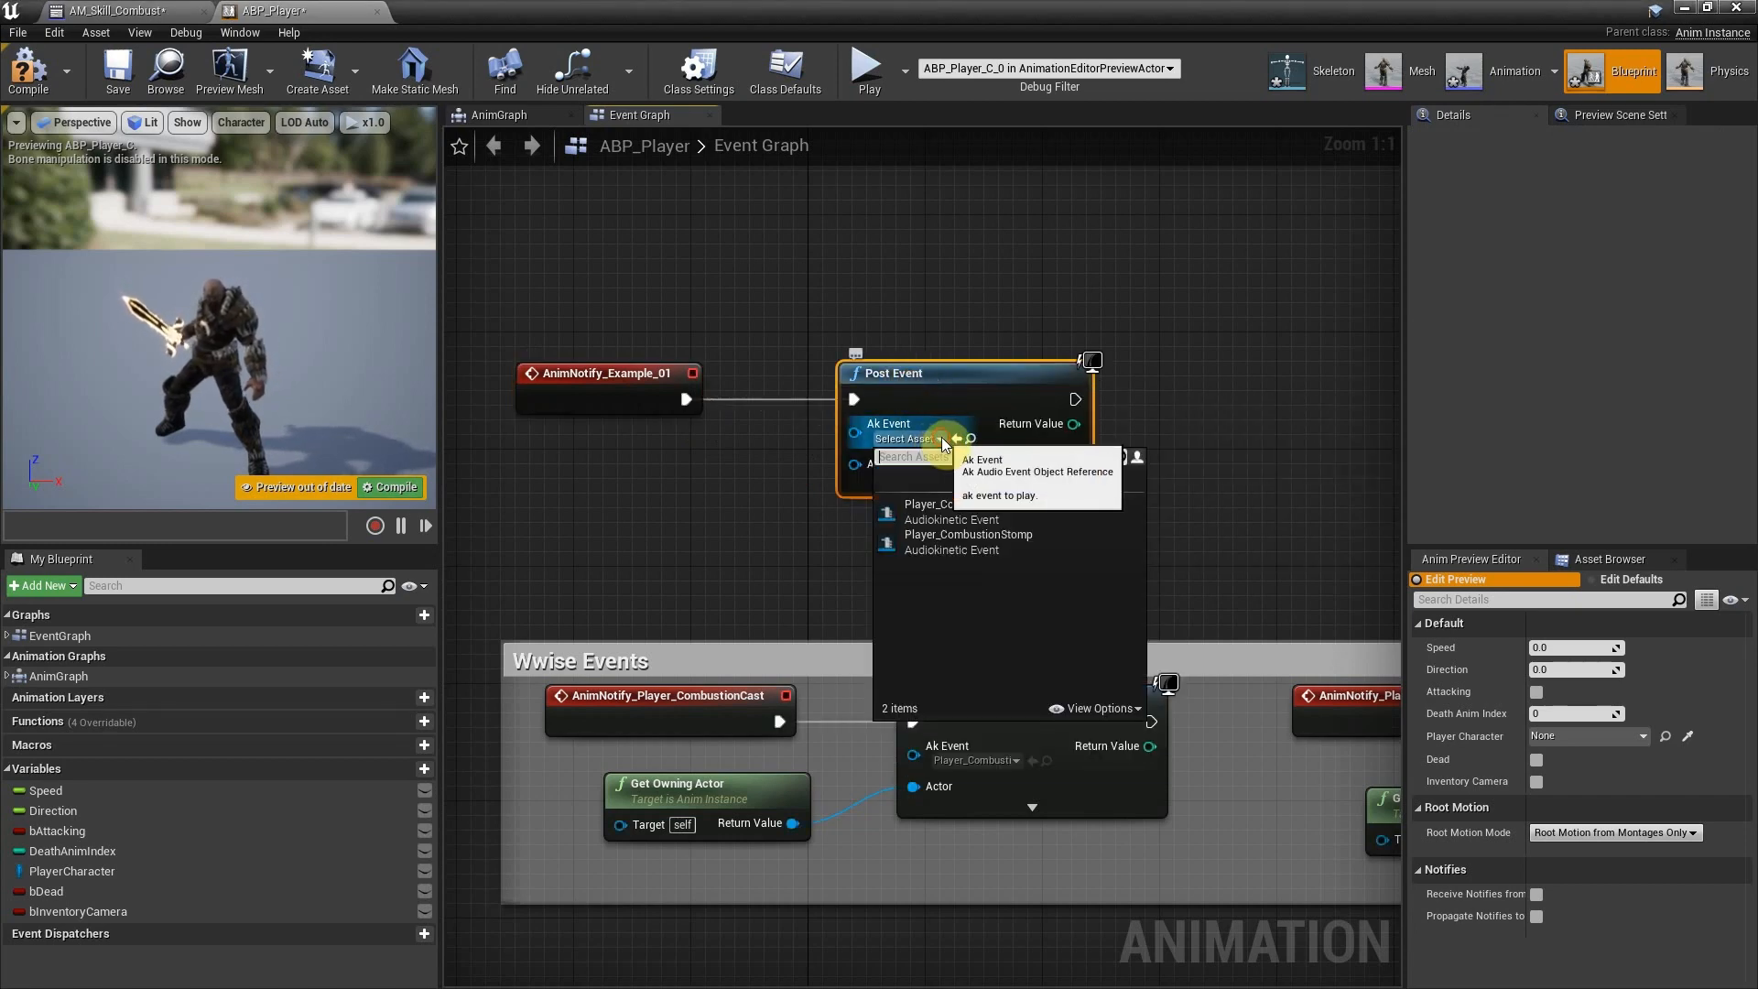
click(1036, 509)
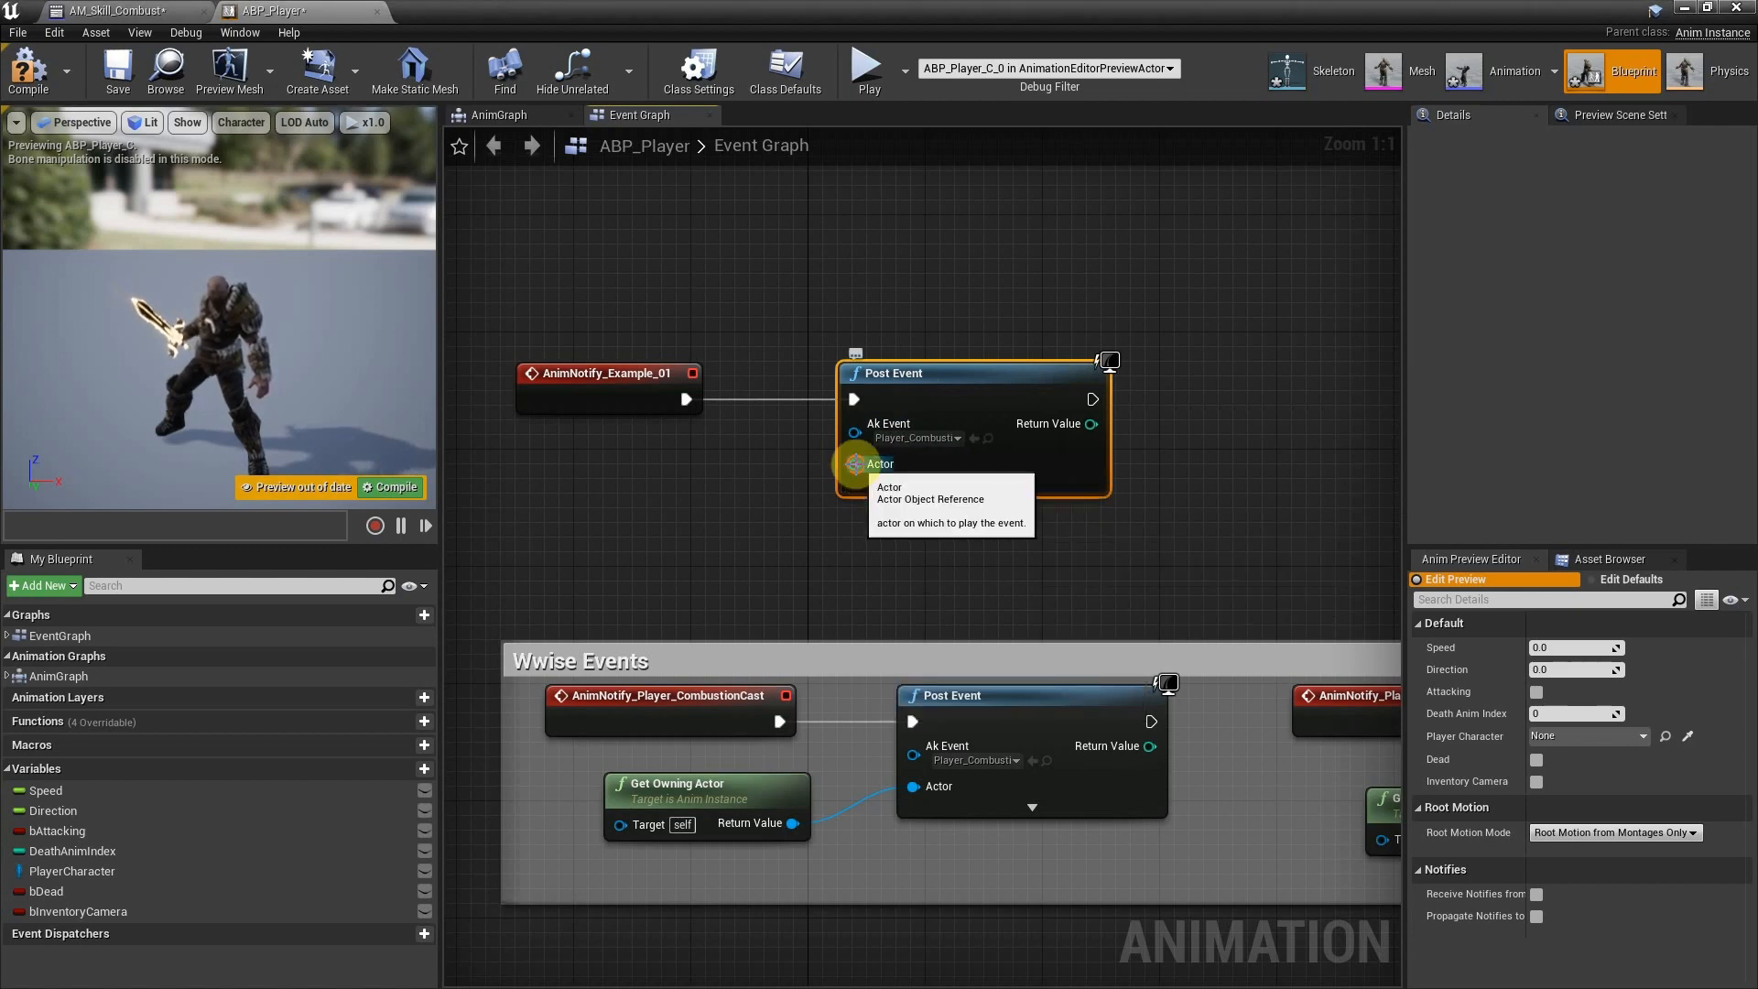
Feed the new Post Event node's Actor input from a Get Owning Actor node placed below AnimNotify_Example_01.
drag(855, 463, 702, 483)
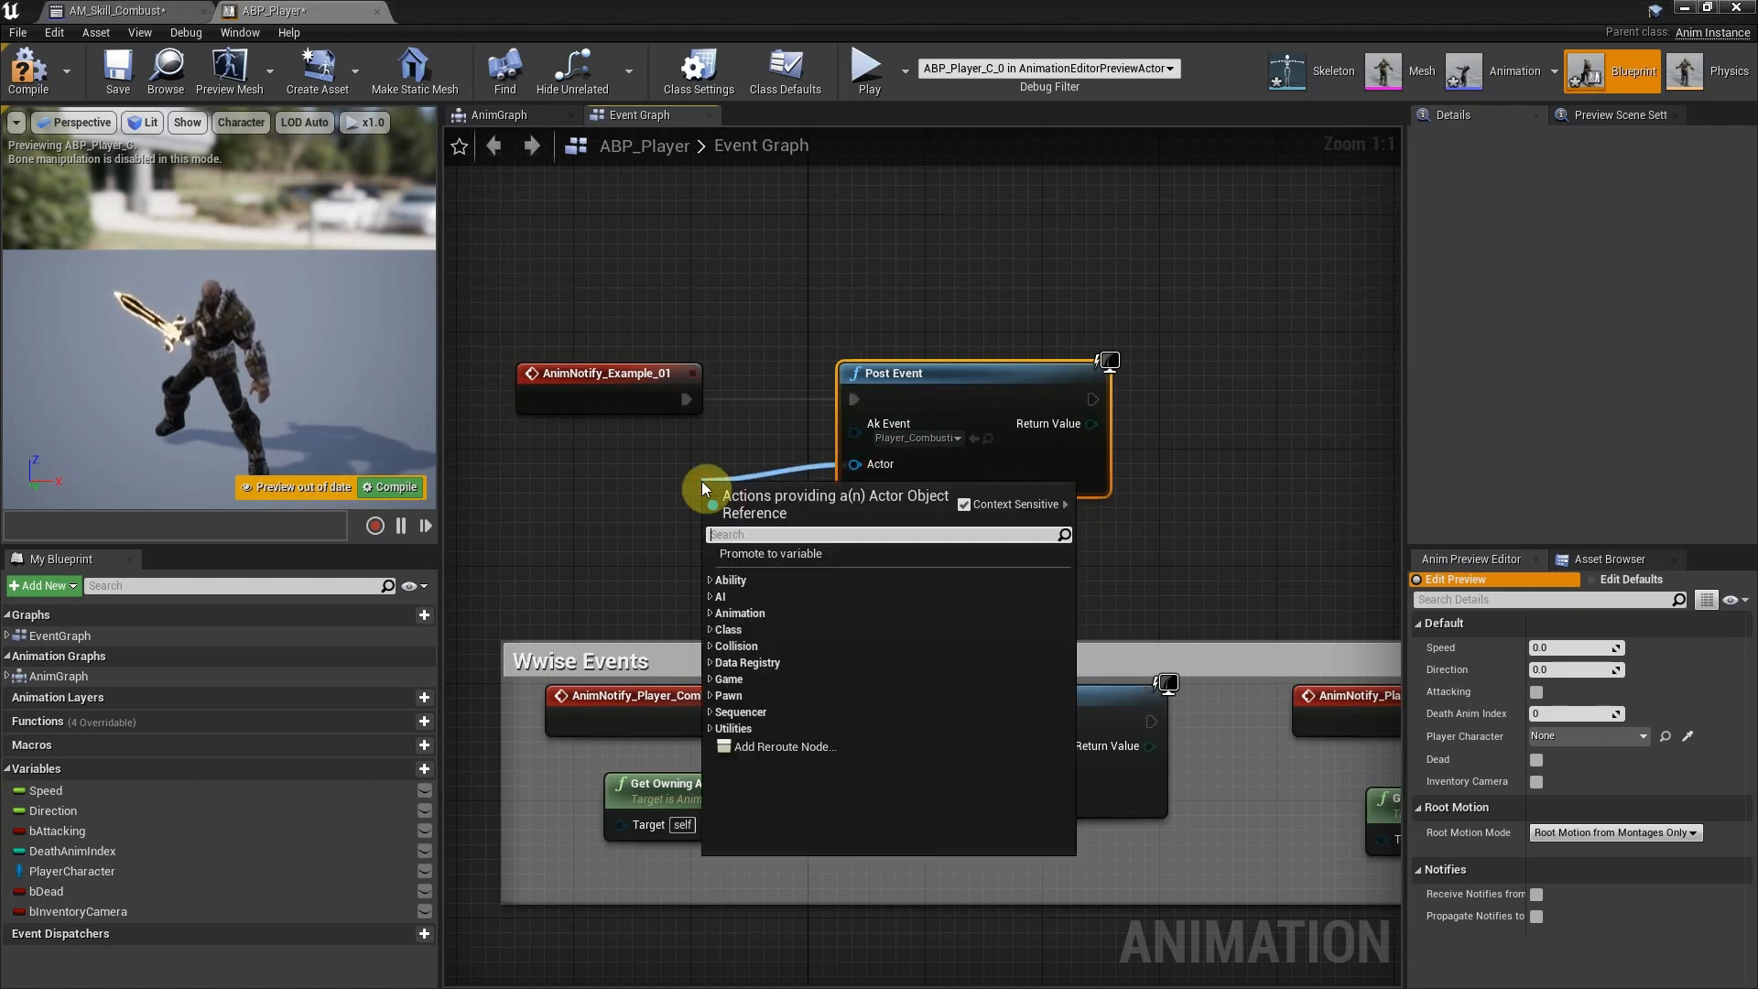
text(get own)
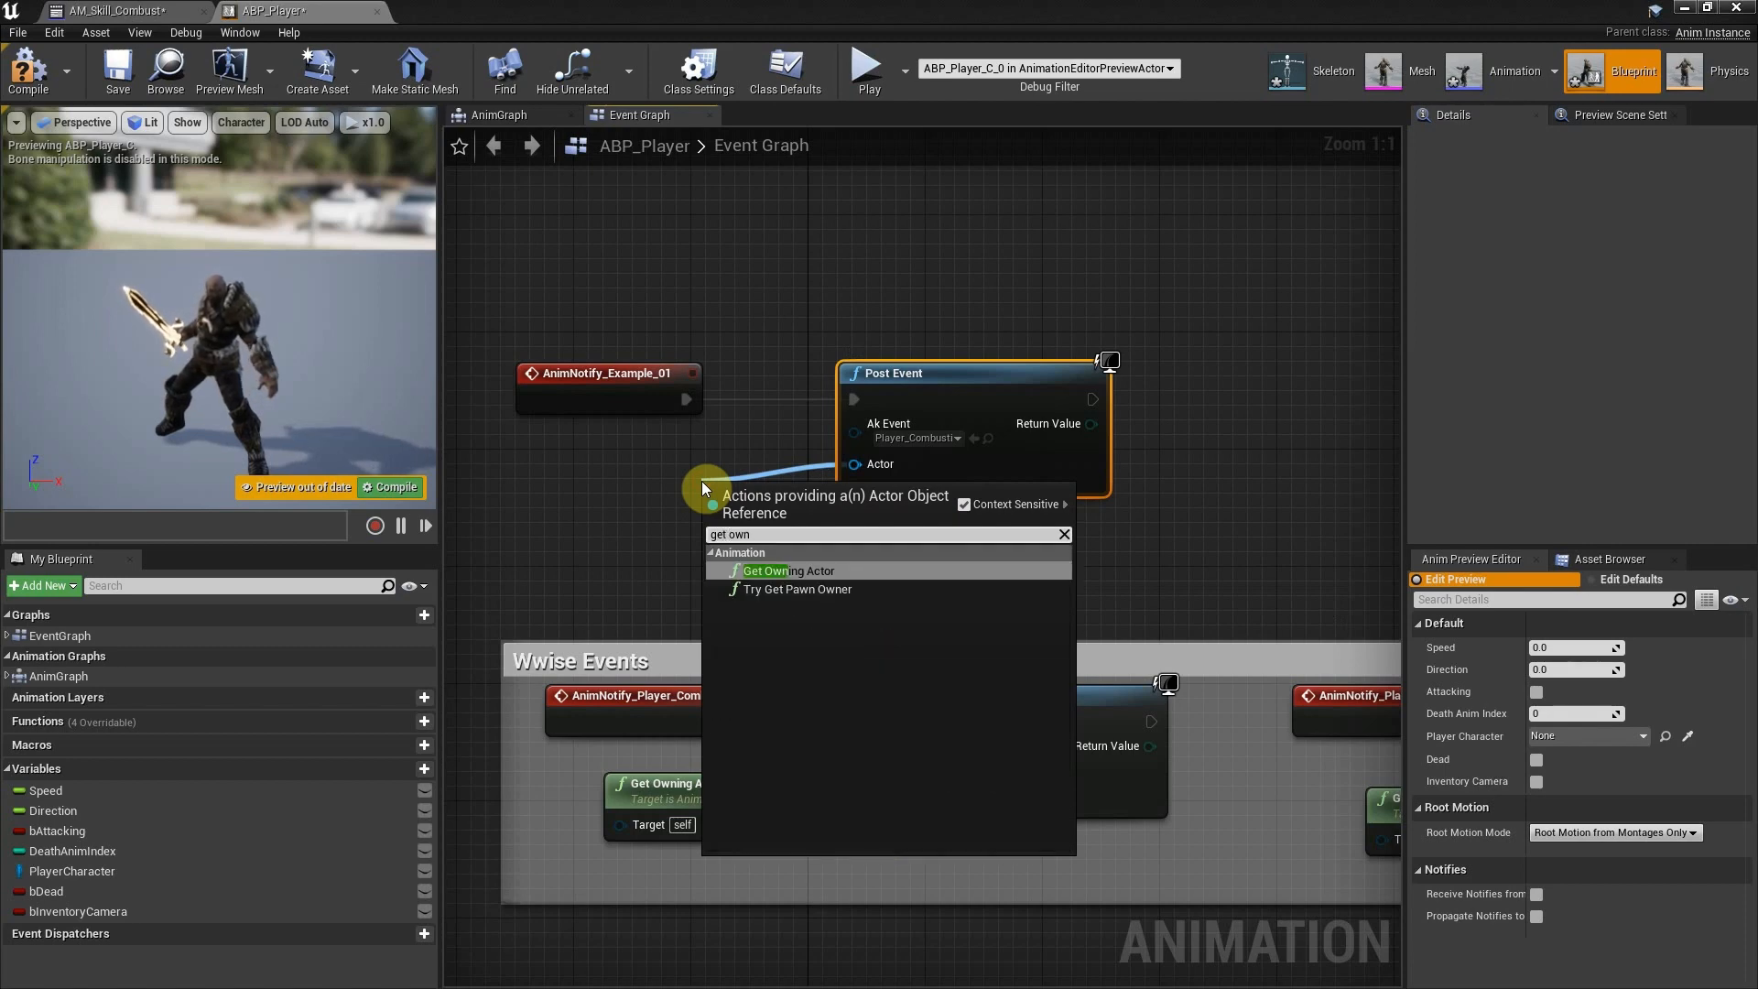
click(777, 571)
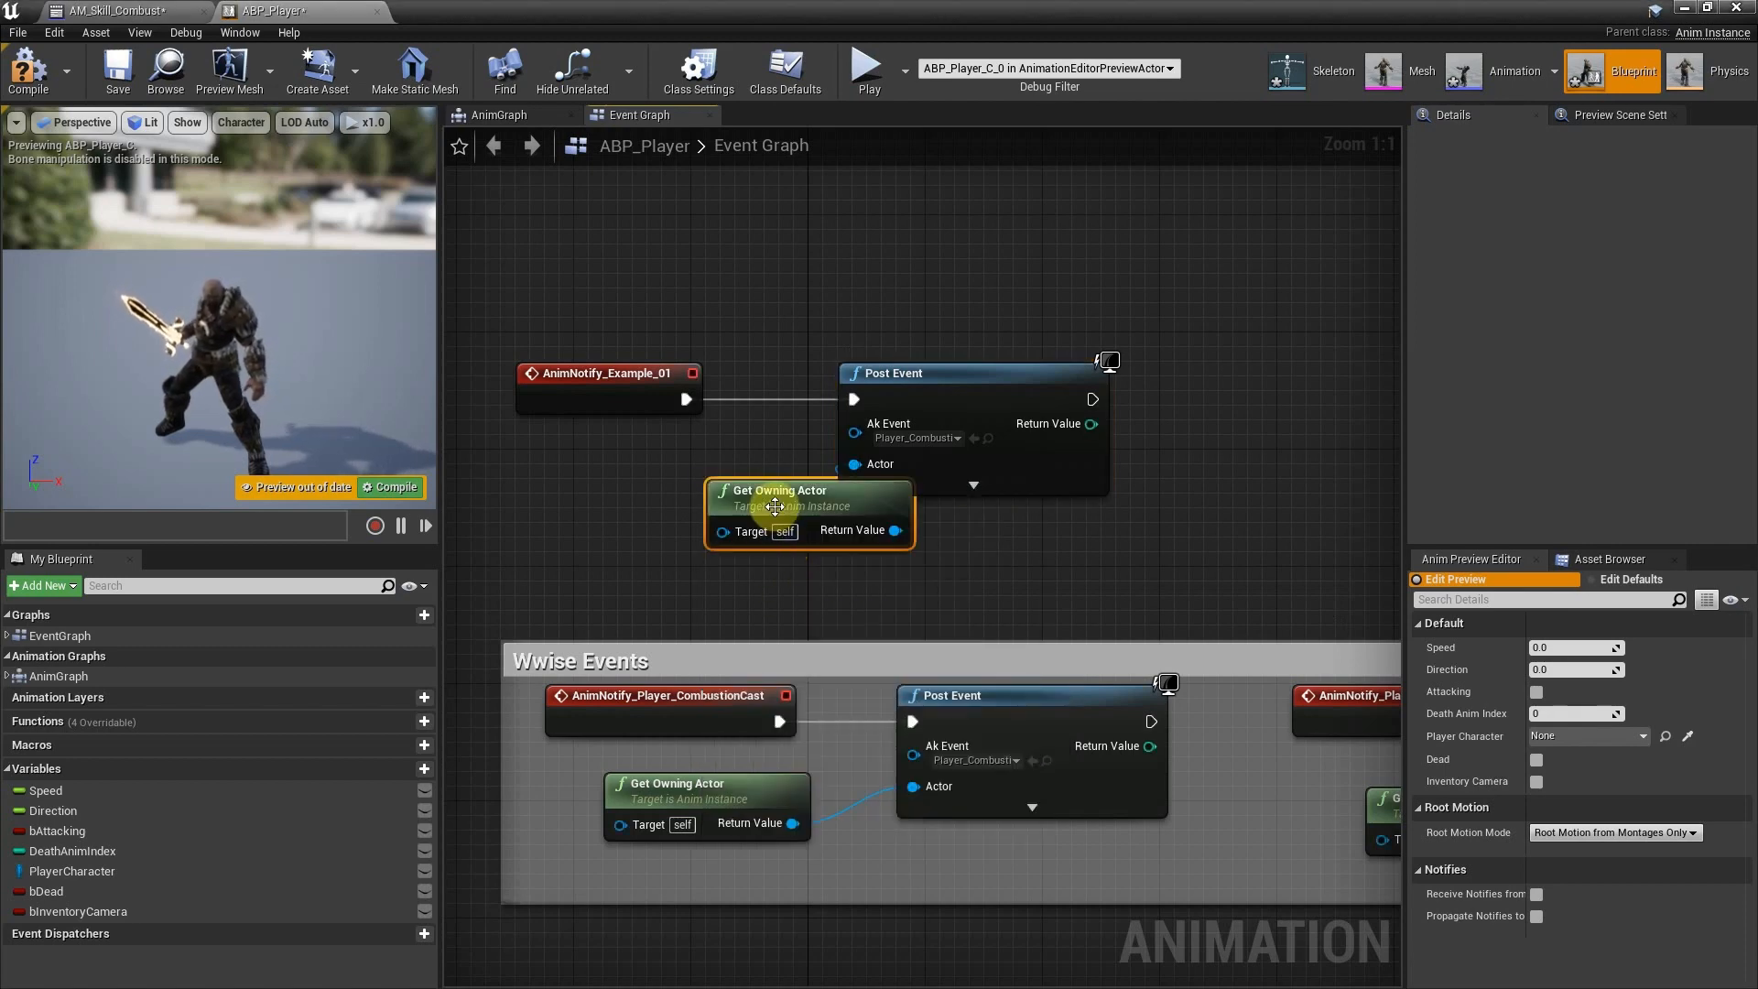
drag(775, 506, 583, 492)
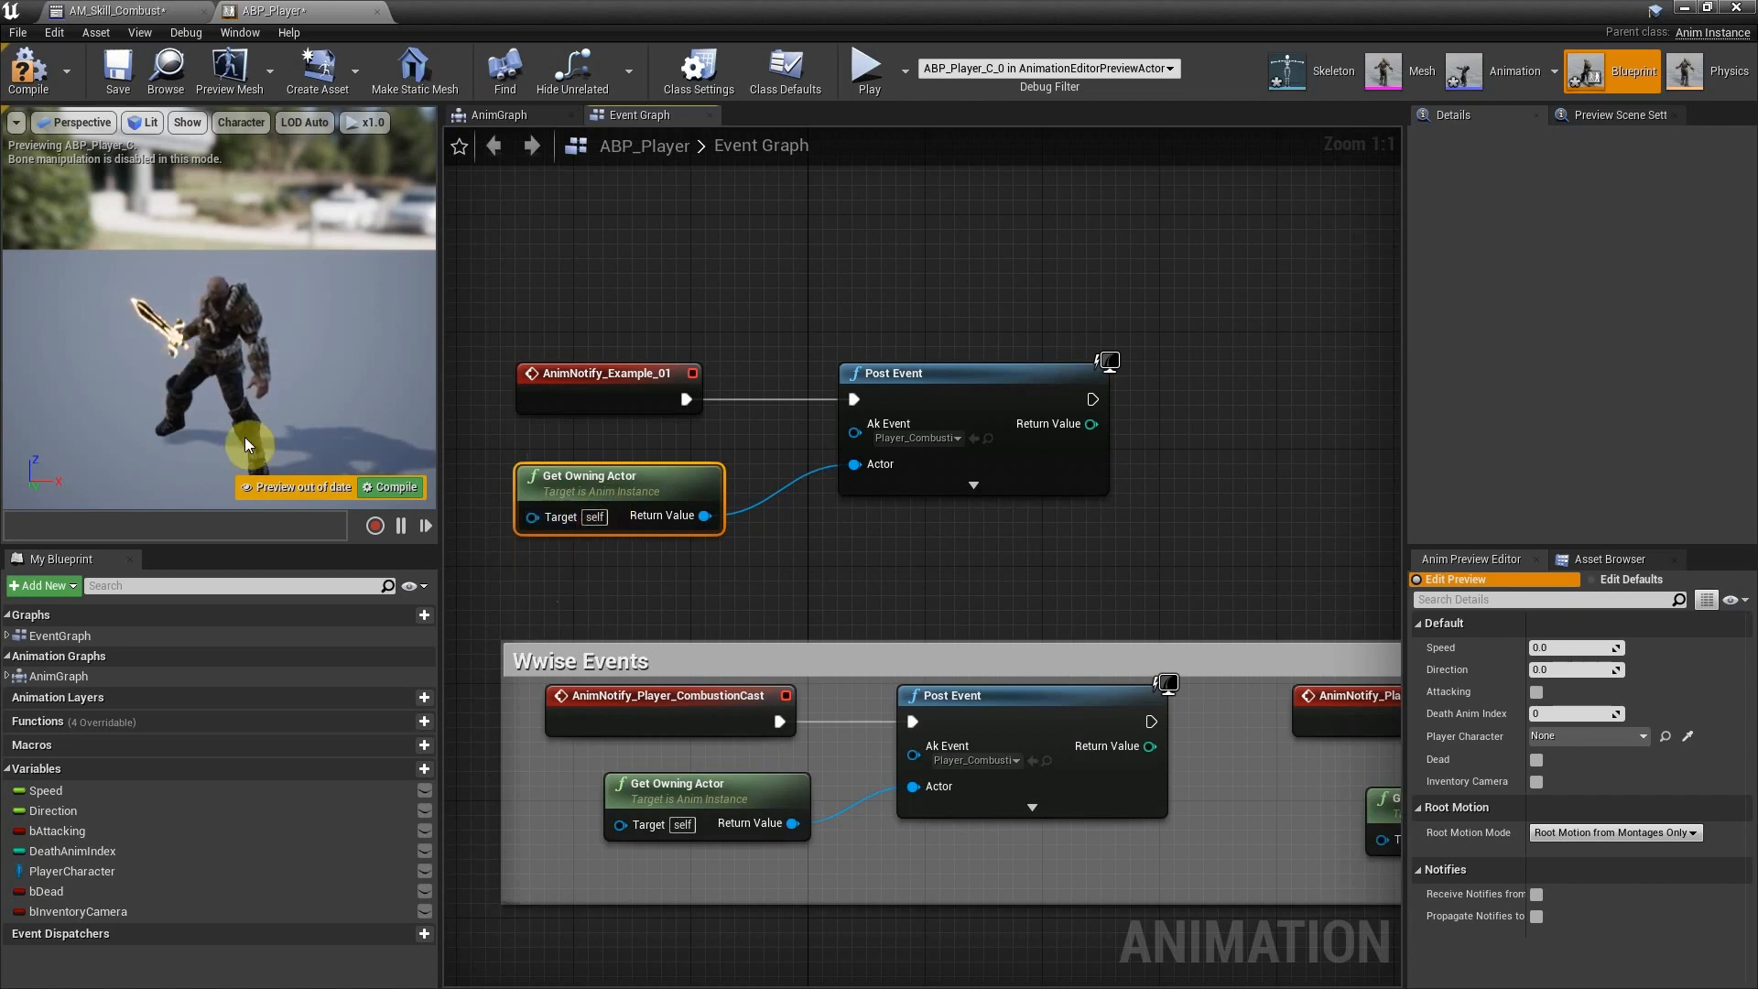
Delete the AnimNotify_Example_01, Get Owning Actor and Post Event example nodes above the Wwise Events comment, and compile and save the blueprint.
drag(1108, 293, 515, 516)
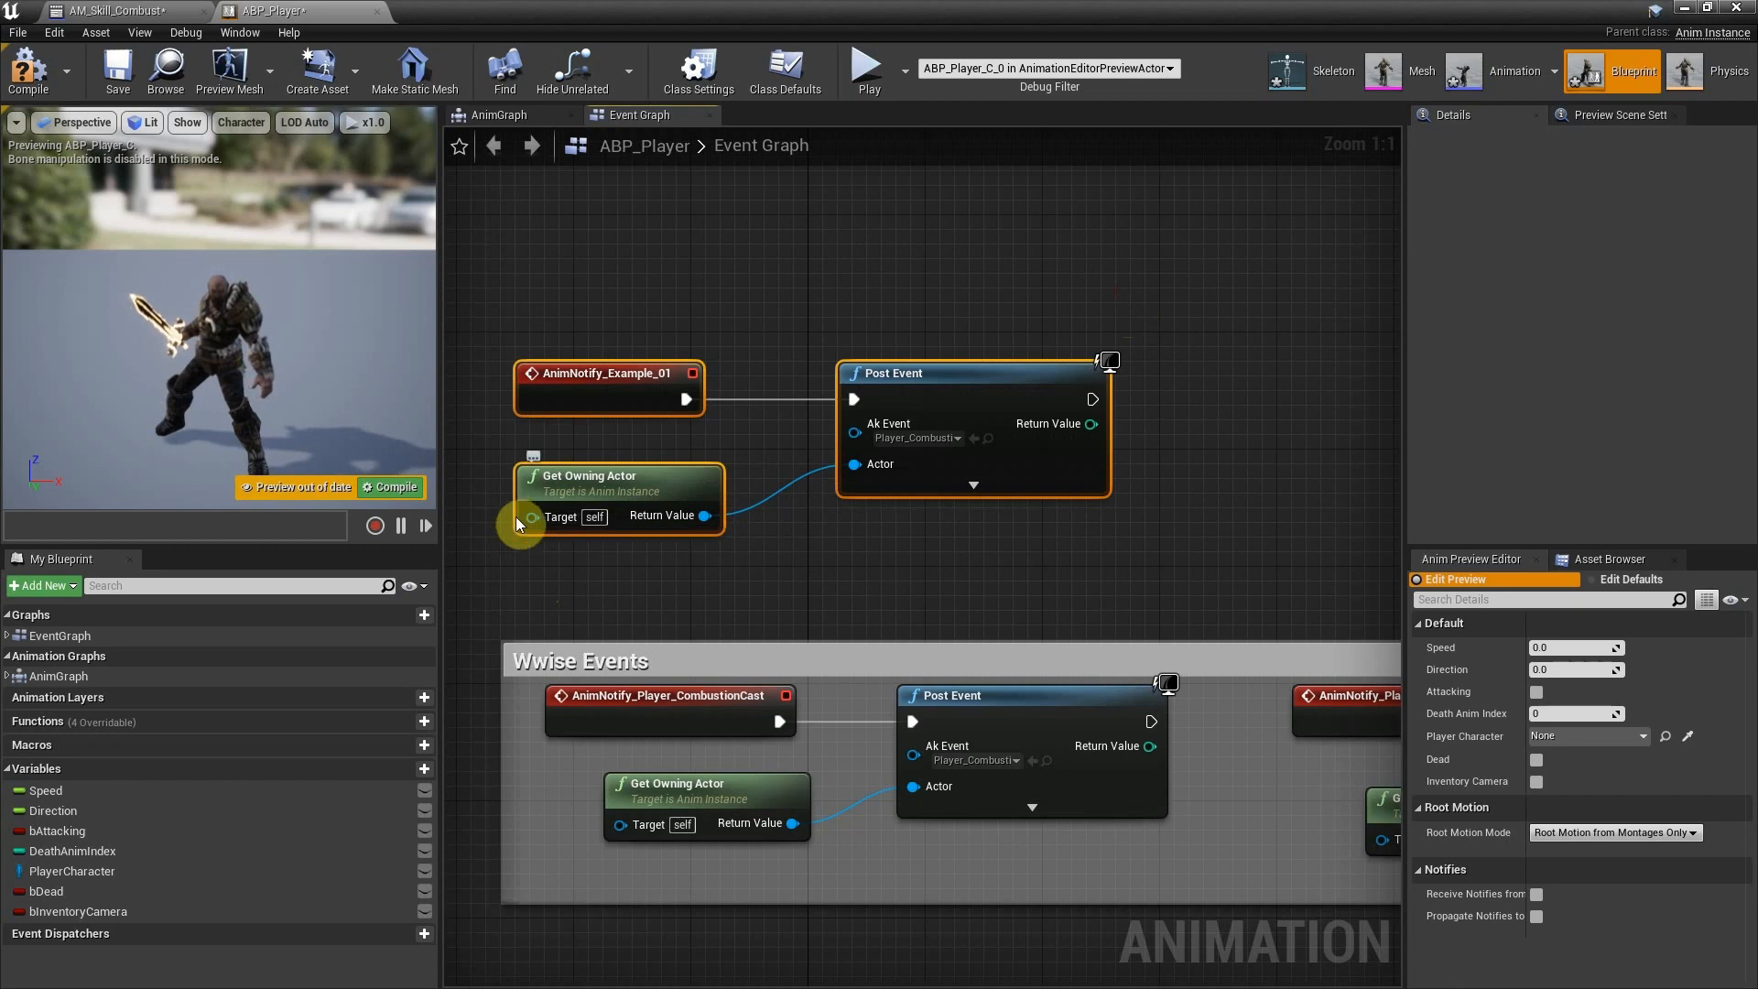
key(Delete)
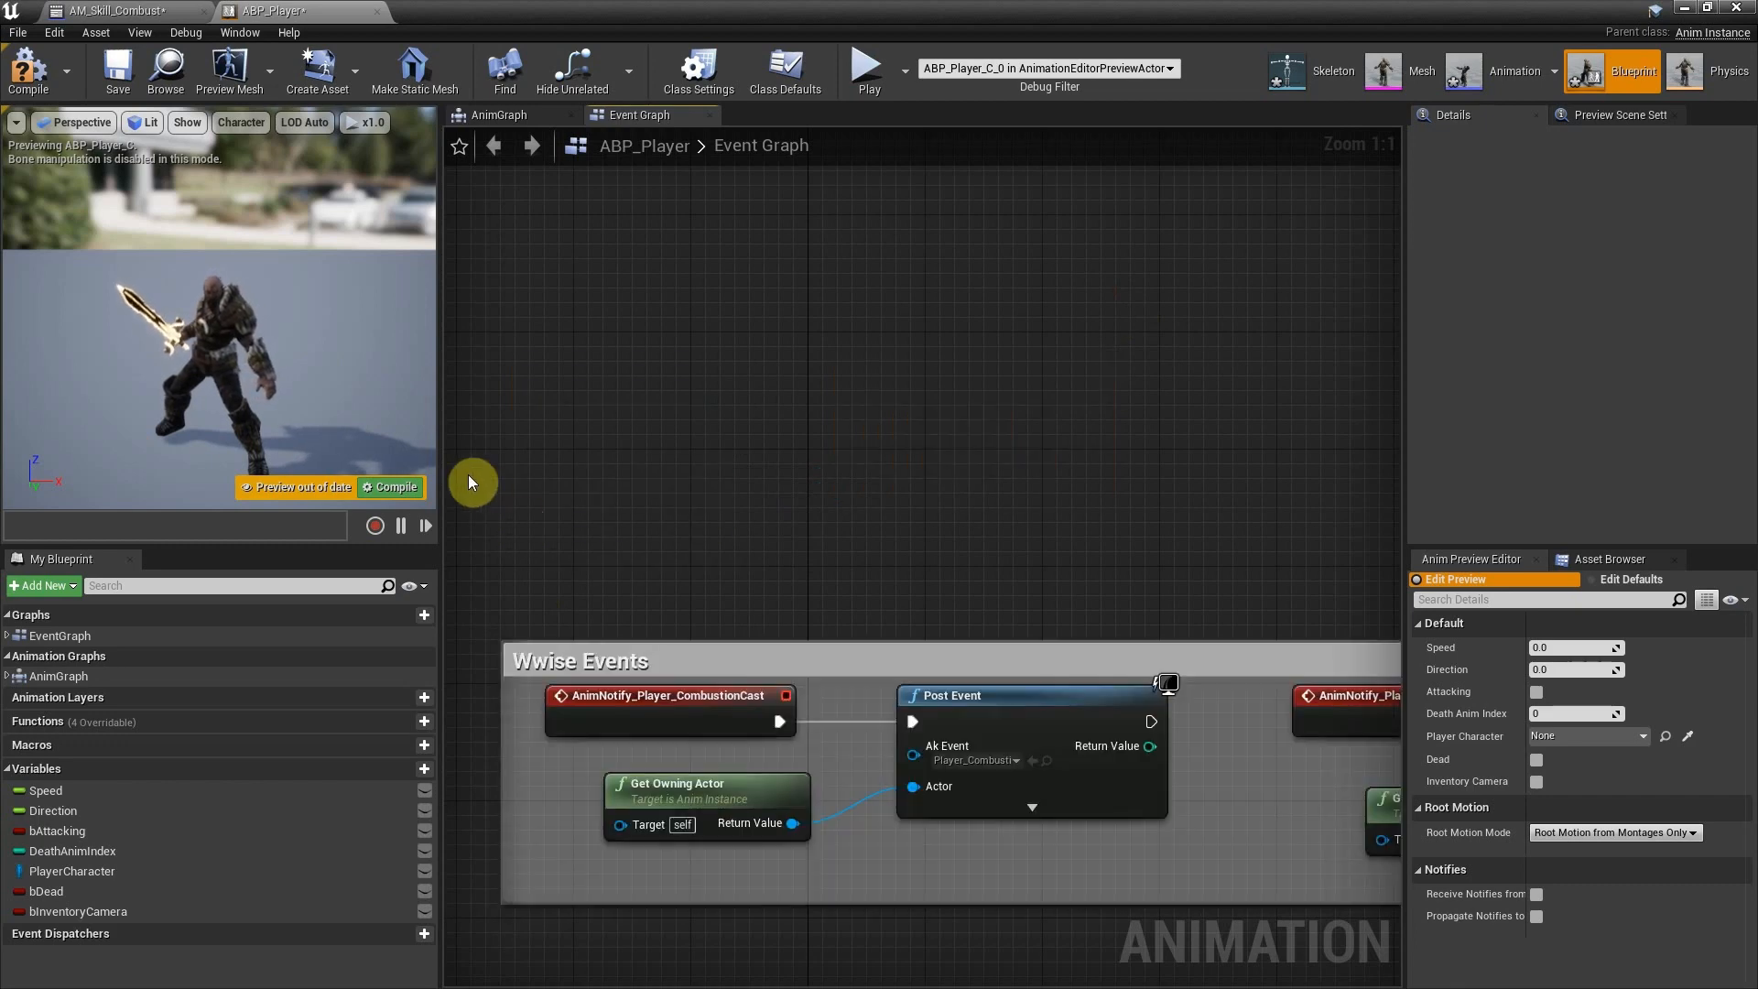
click(27, 82)
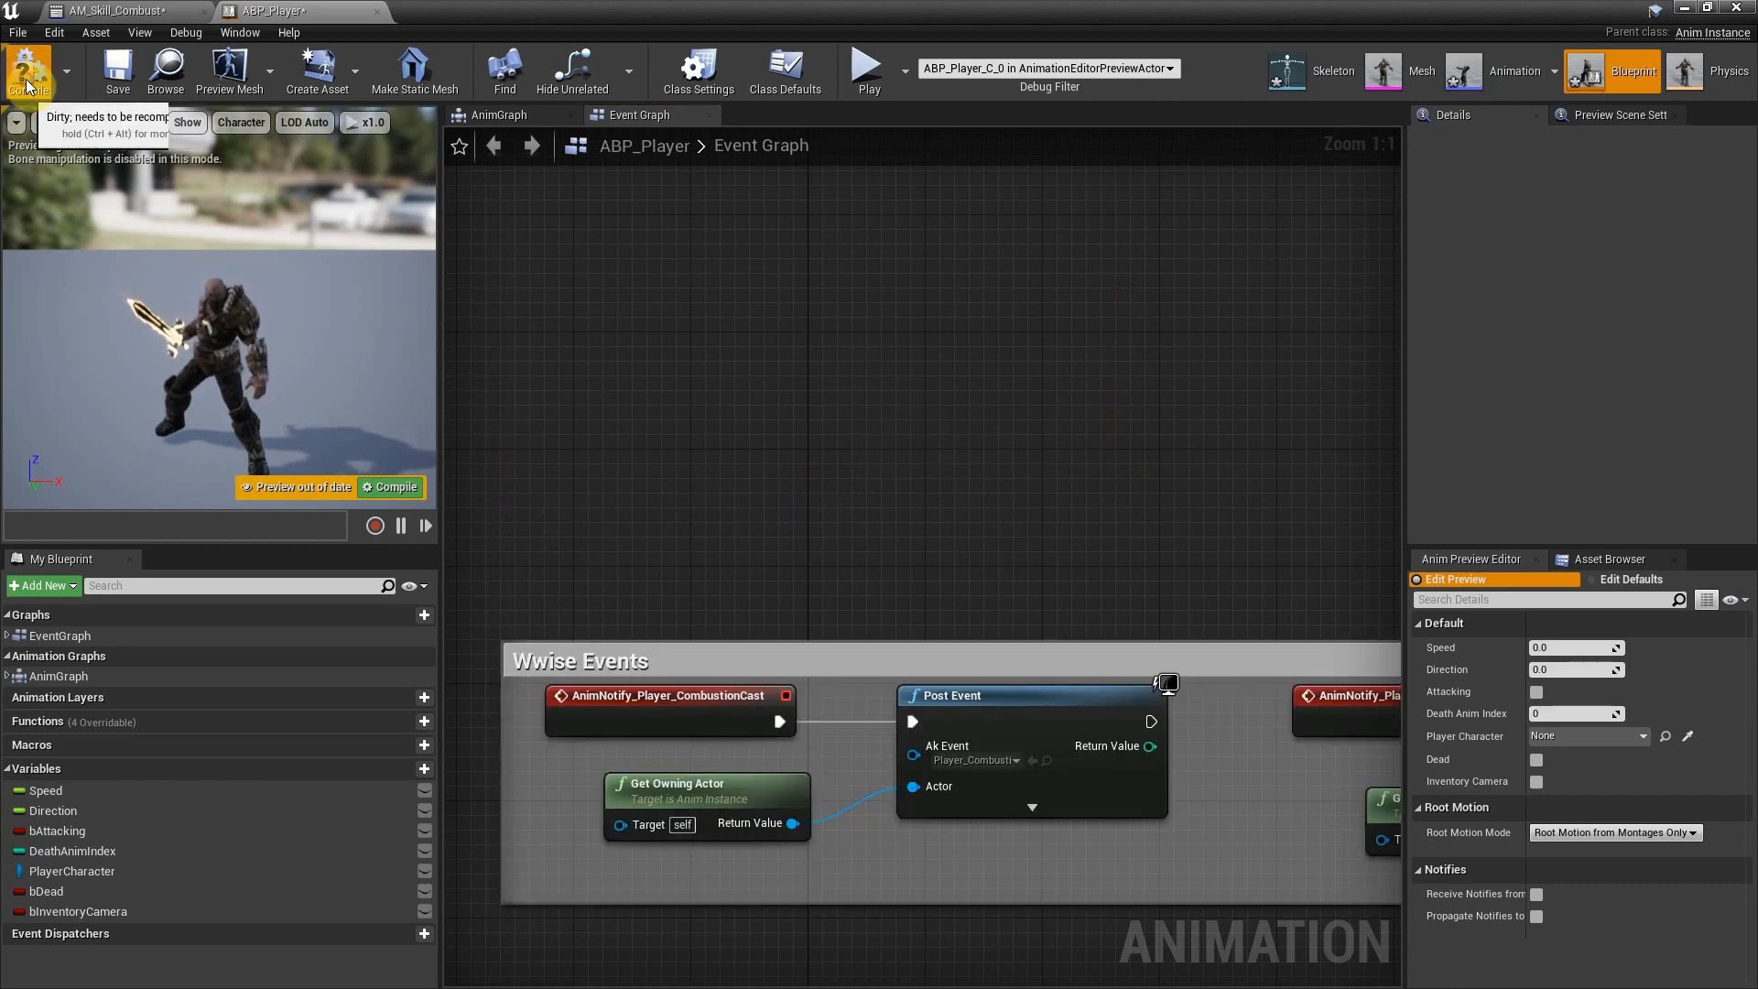
click(119, 73)
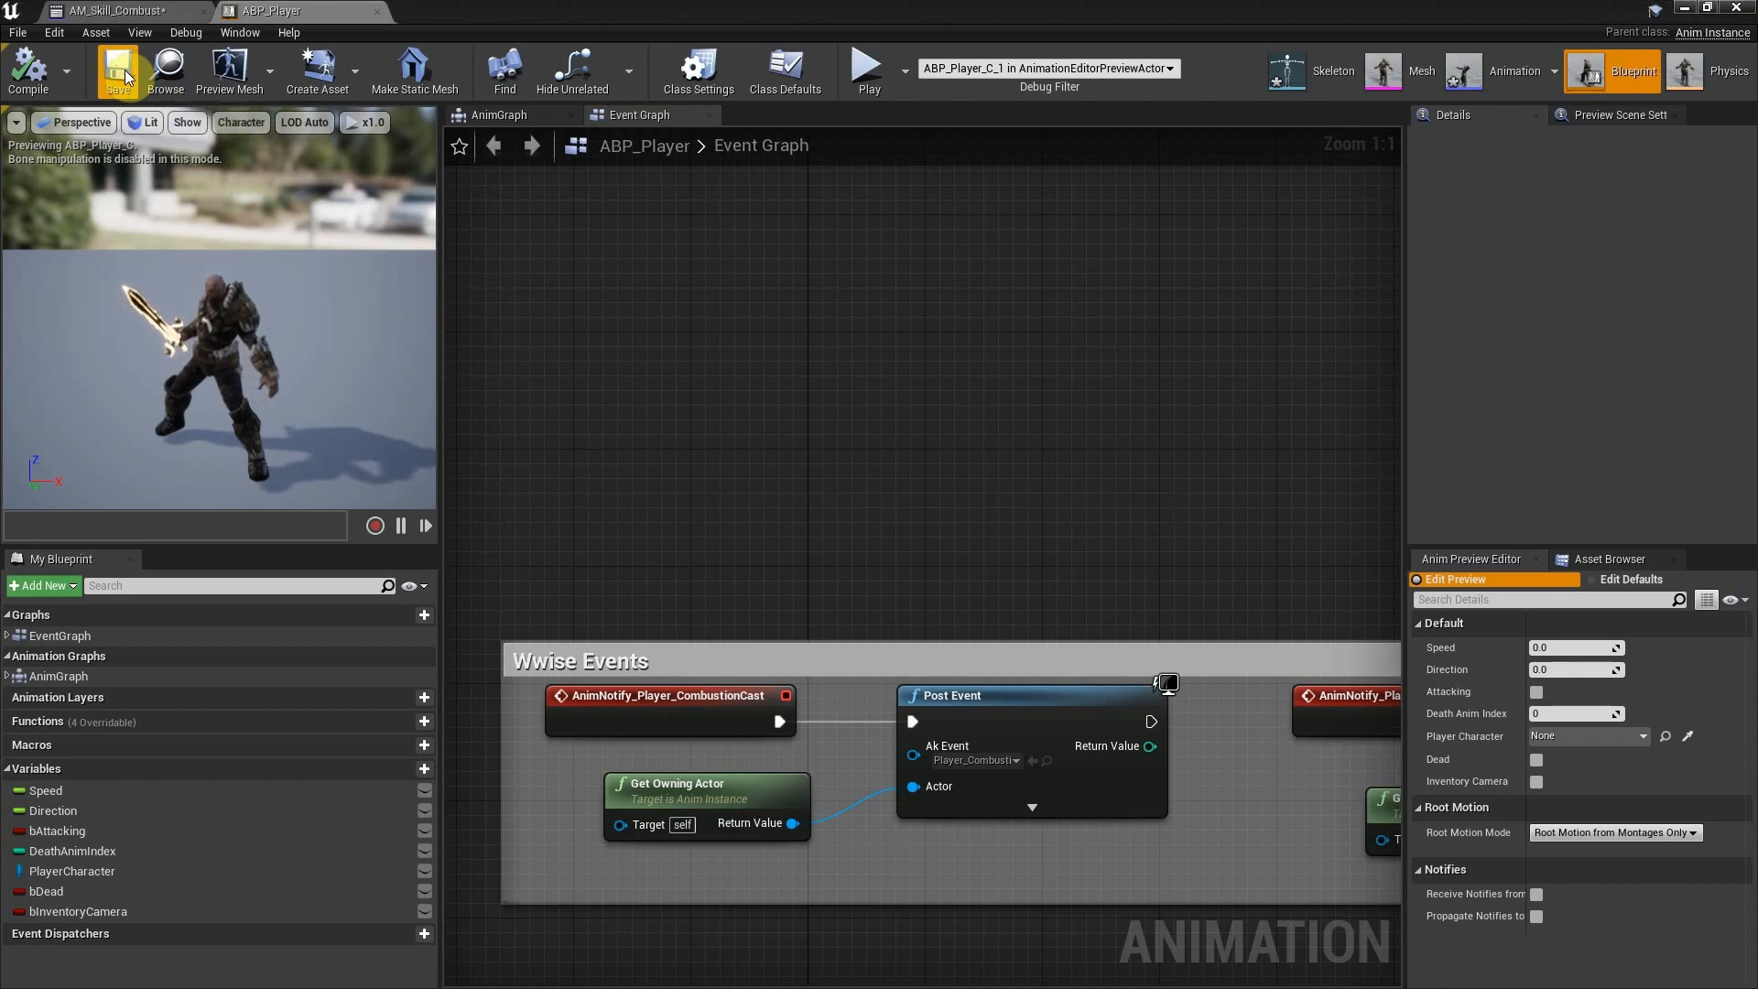
Close the animation blueprint editor and play the ActionRPG_P level, casting the combustion skill to test its sounds.
click(1735, 8)
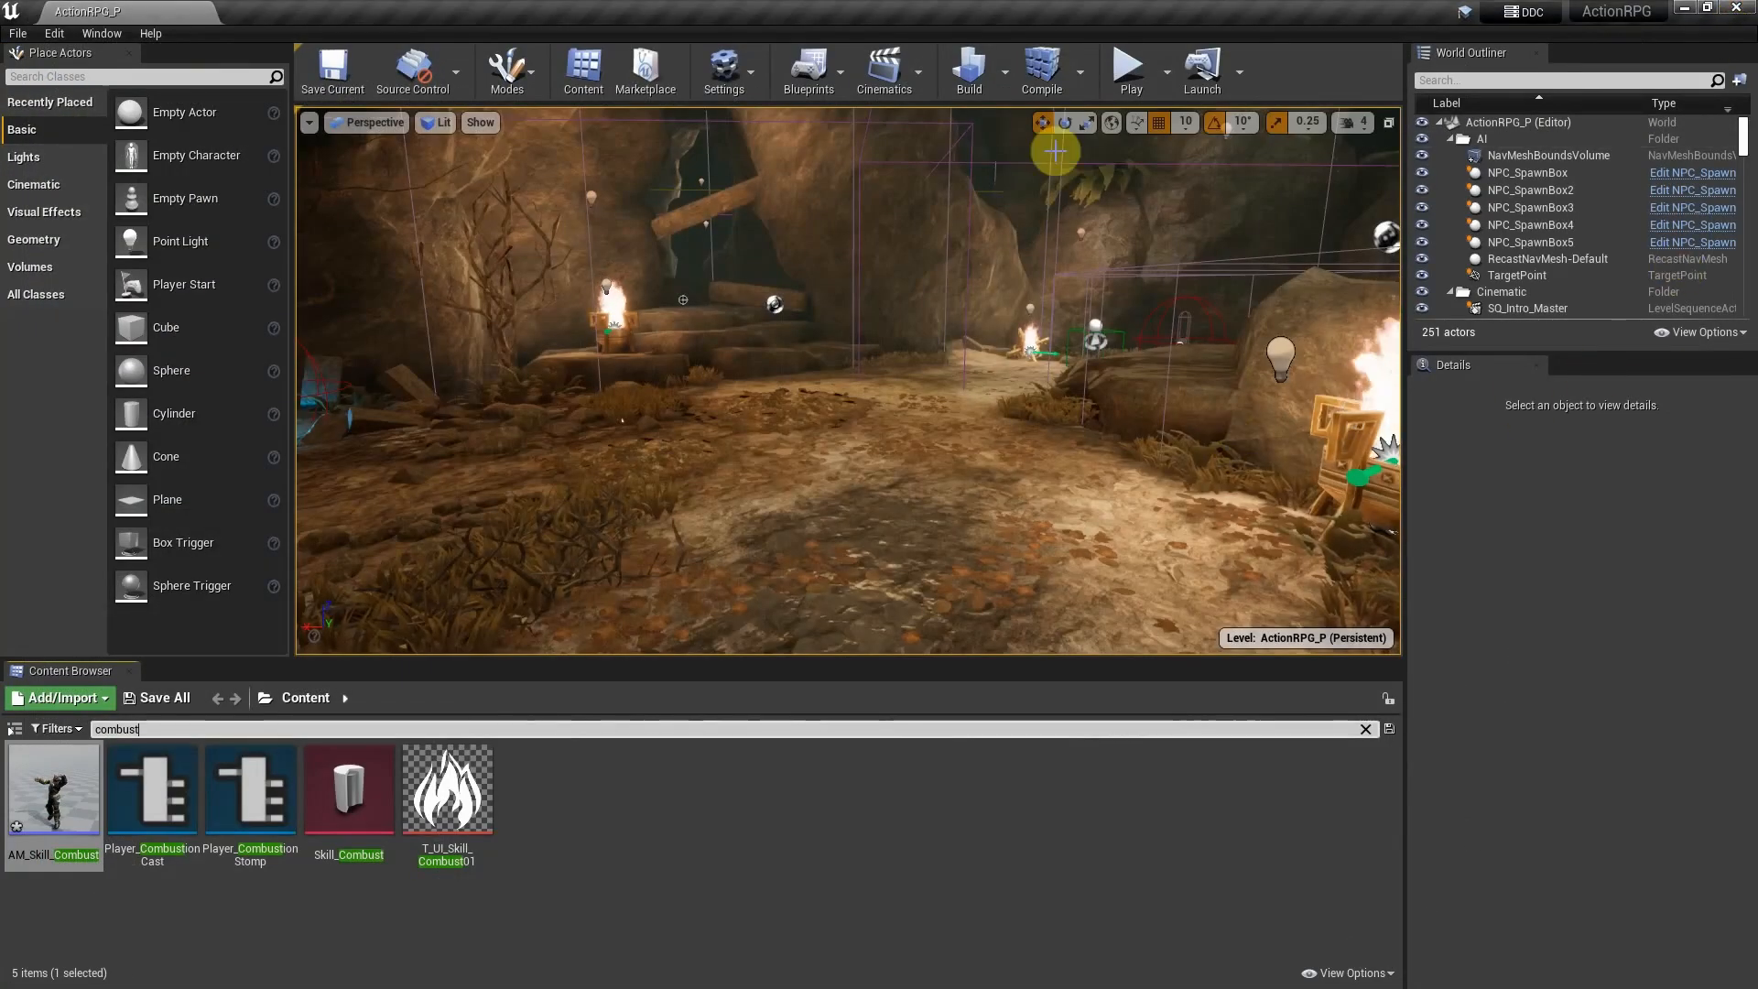
click(1116, 81)
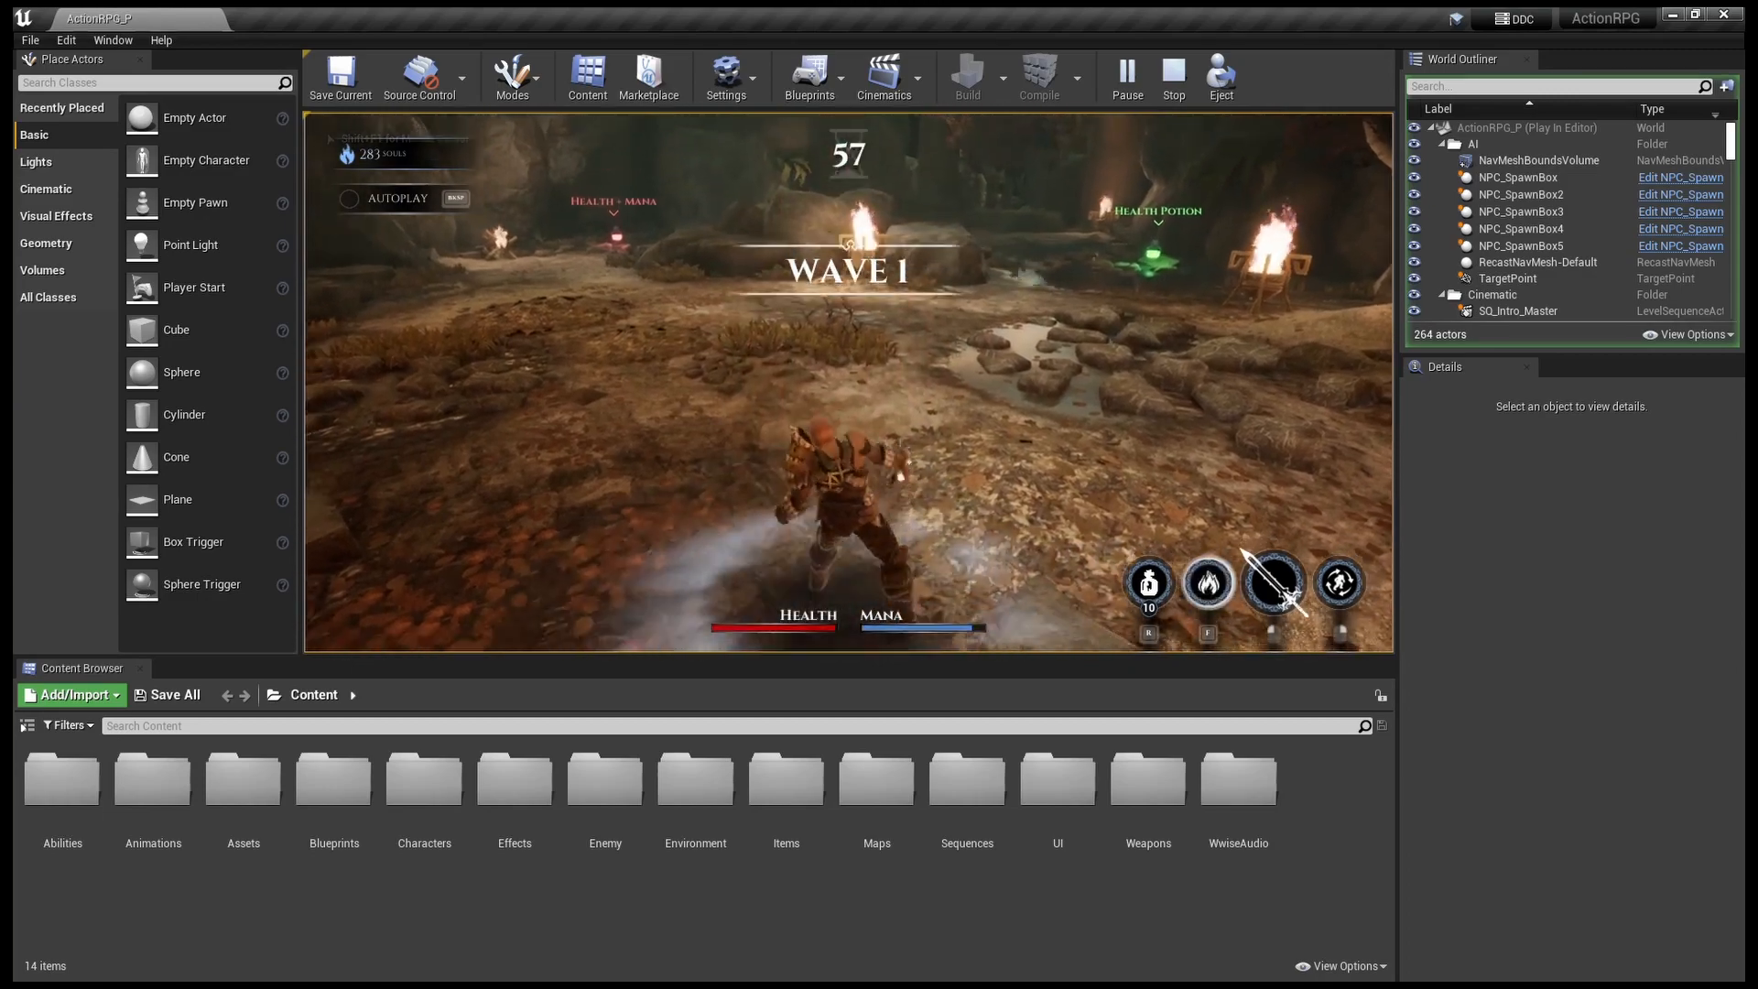
key(f)
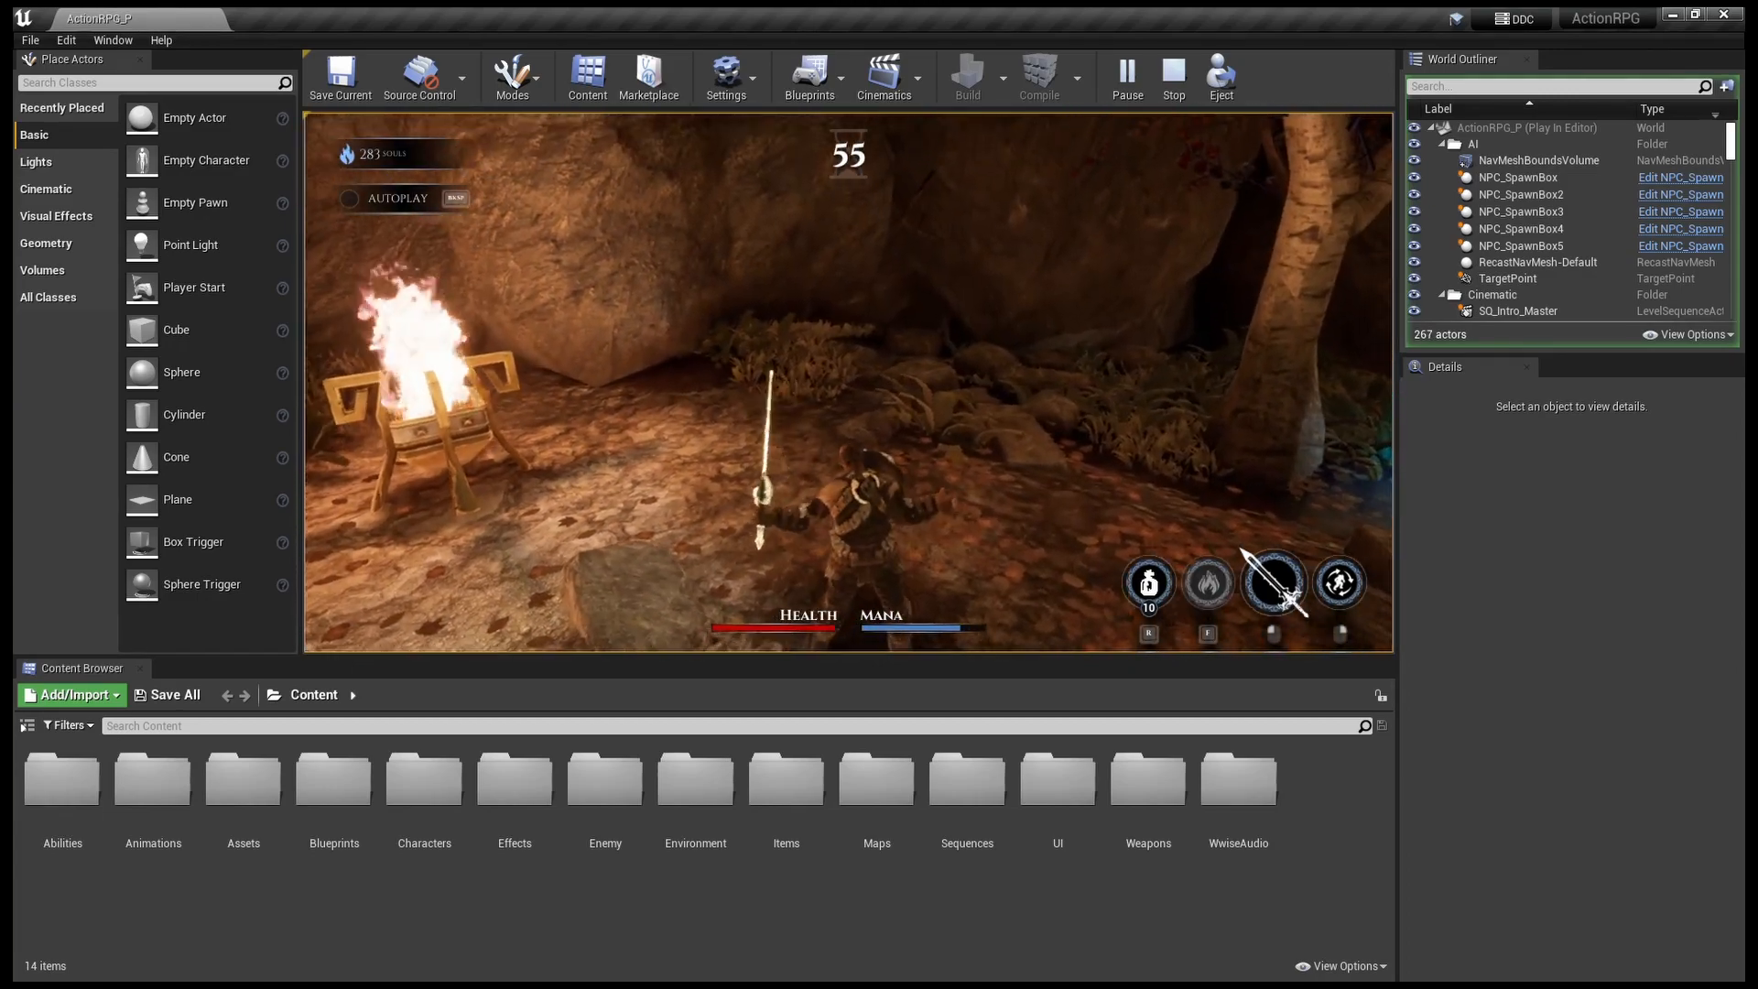